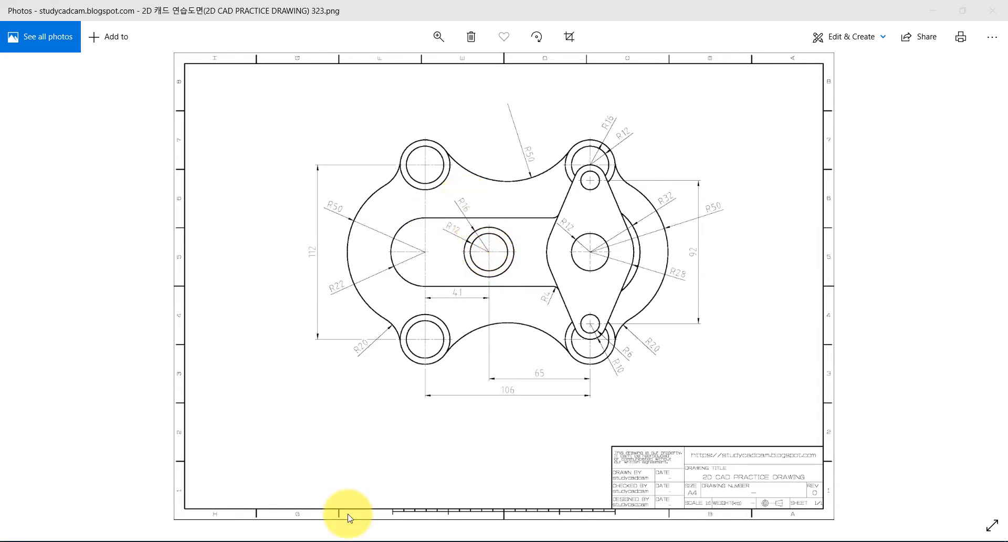
- Switch to SOLIDWORKS, sketch a circle centred on the origin and dimension its diameter as 24 mm
{"action": "left_click", "coordinate": [338, 535]}
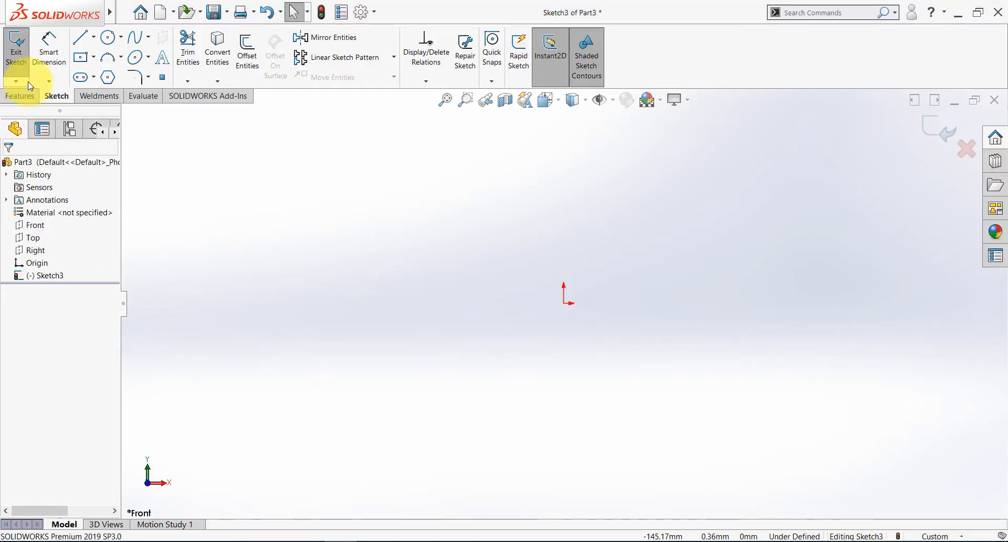
{"action": "left_click", "coordinate": [108, 36]}
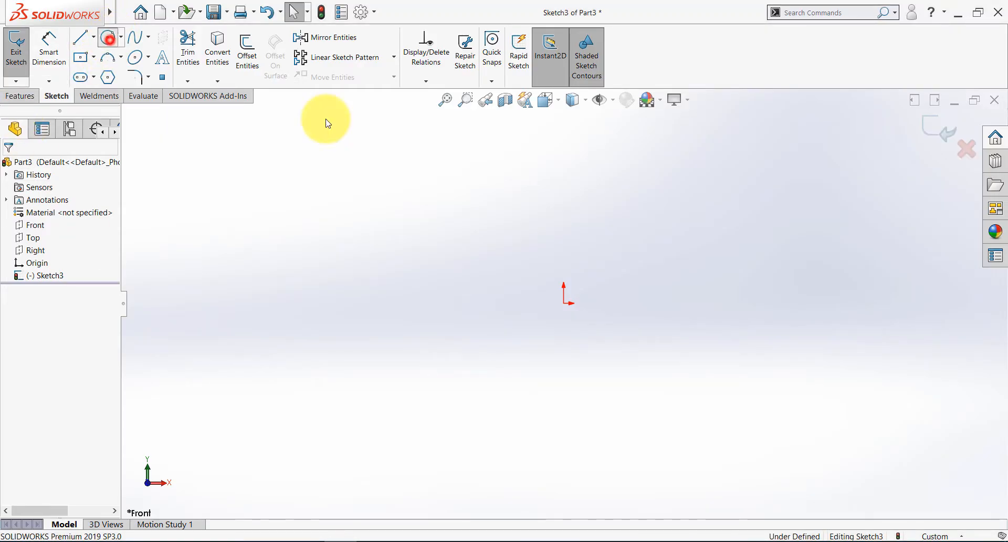
{"action": "left_click", "coordinate": [565, 304]}
{"action": "left_click", "coordinate": [575, 344]}
{"action": "left_click", "coordinate": [51, 42]}
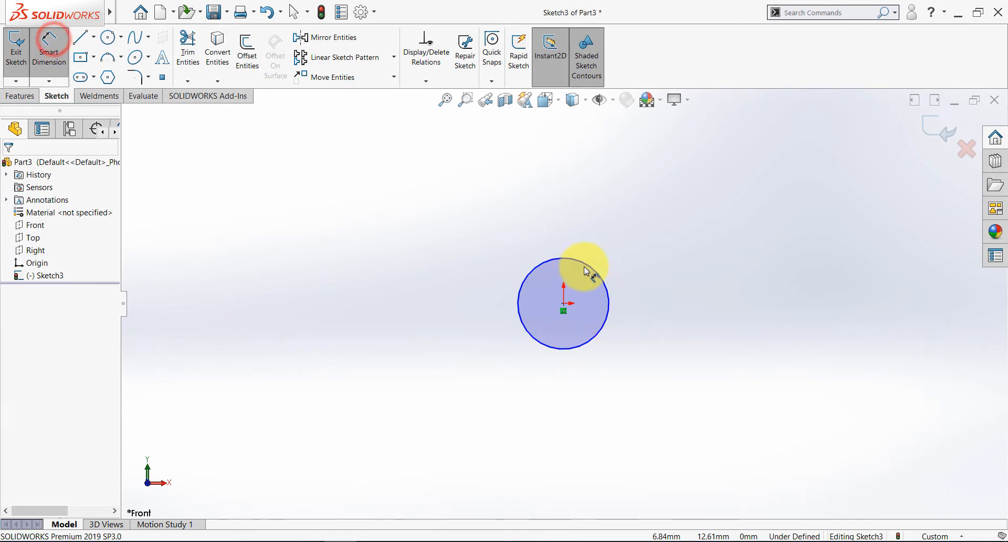
{"action": "left_click", "coordinate": [583, 267]}
{"action": "left_click", "coordinate": [666, 318]}
{"action": "key", "text": "Return"}
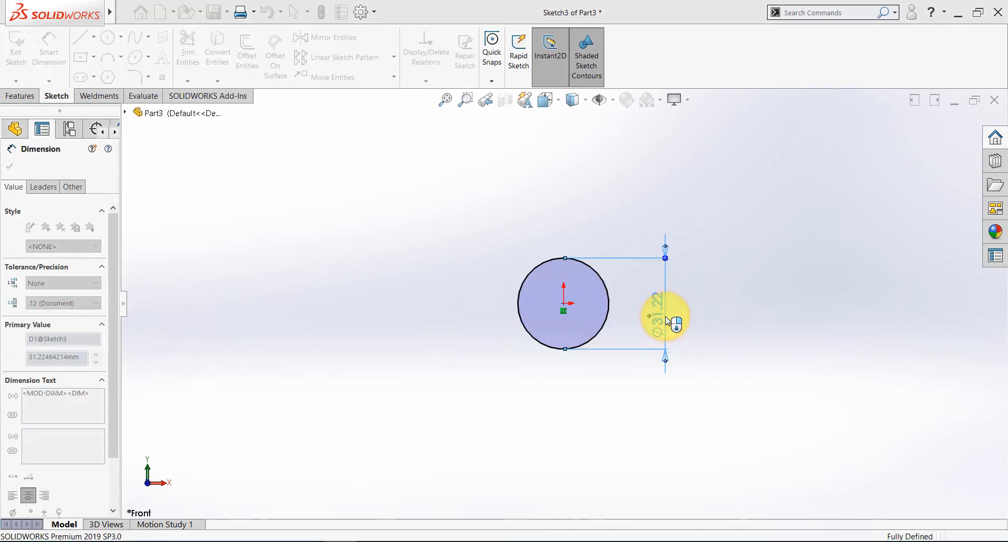
- Sketch a second circle centred on the origin and dimension its diameter as 32 mm
{"action": "left_click", "coordinate": [108, 38]}
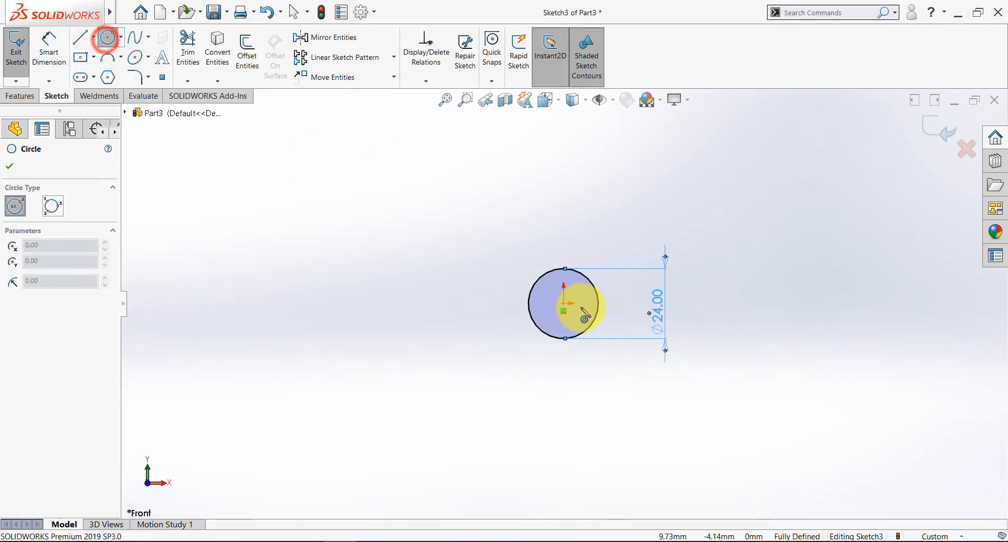
{"action": "left_click", "coordinate": [564, 303]}
{"action": "left_click", "coordinate": [587, 243]}
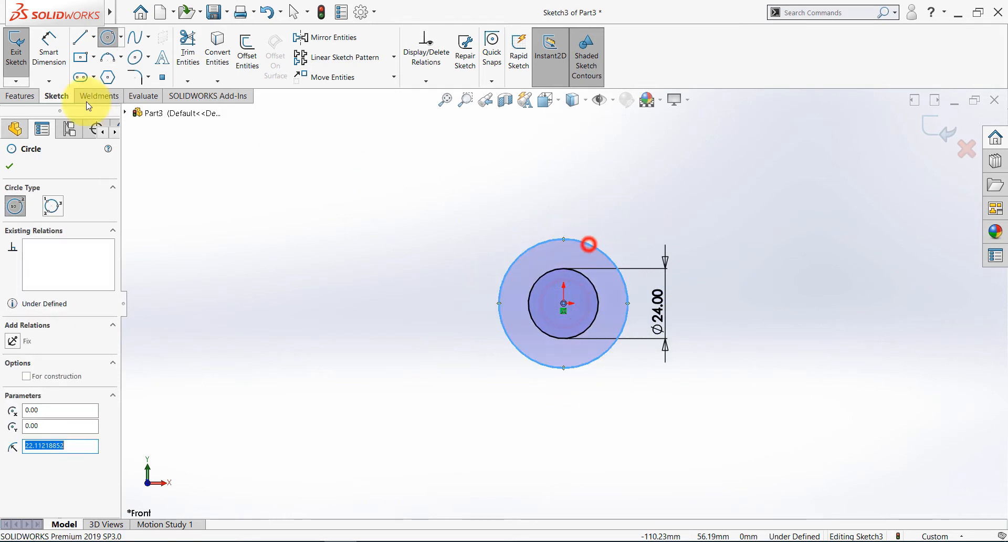
{"action": "left_click", "coordinate": [49, 50]}
{"action": "left_click", "coordinate": [592, 247]}
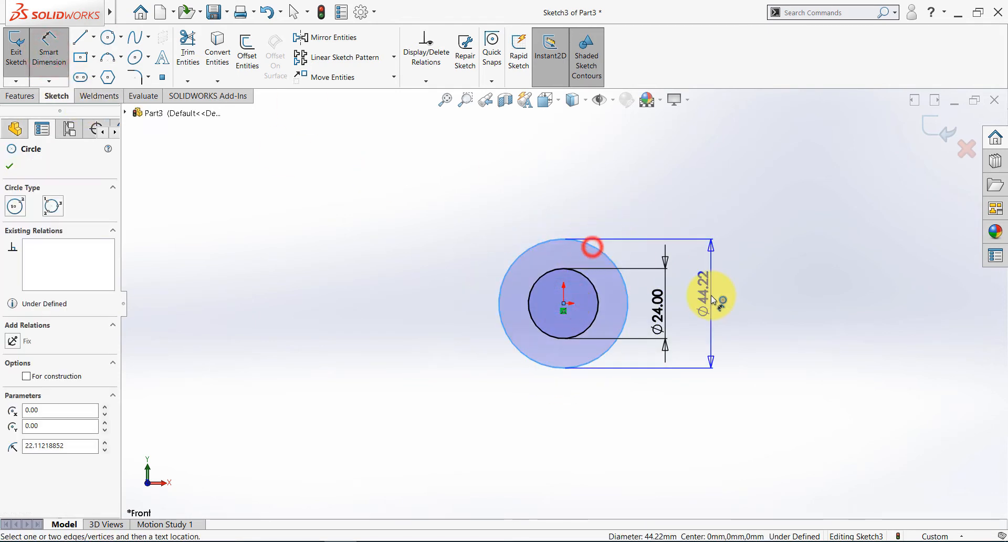
{"action": "left_click", "coordinate": [711, 295]}
{"action": "key", "text": "Return"}
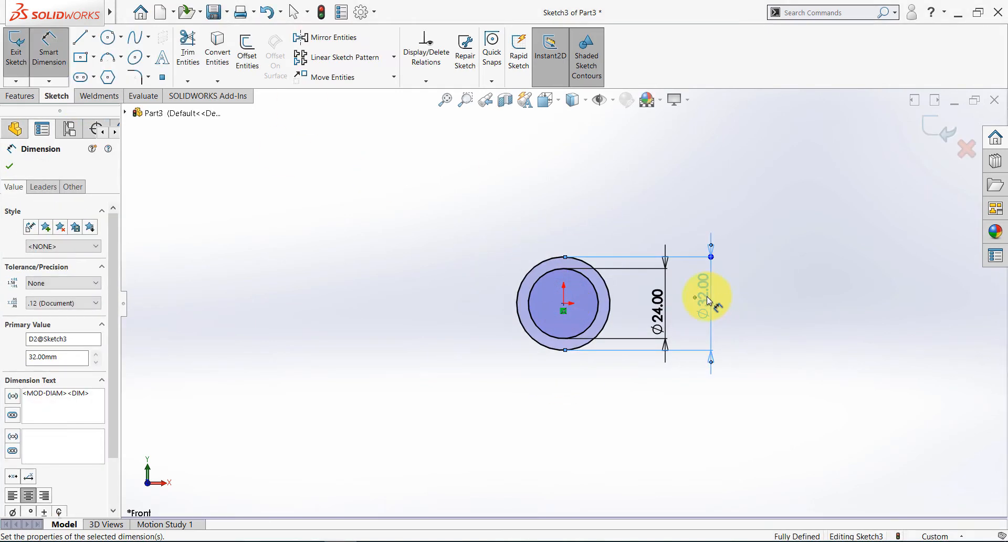
{"action": "left_click", "coordinate": [587, 203]}
{"action": "key", "text": "Escape"}
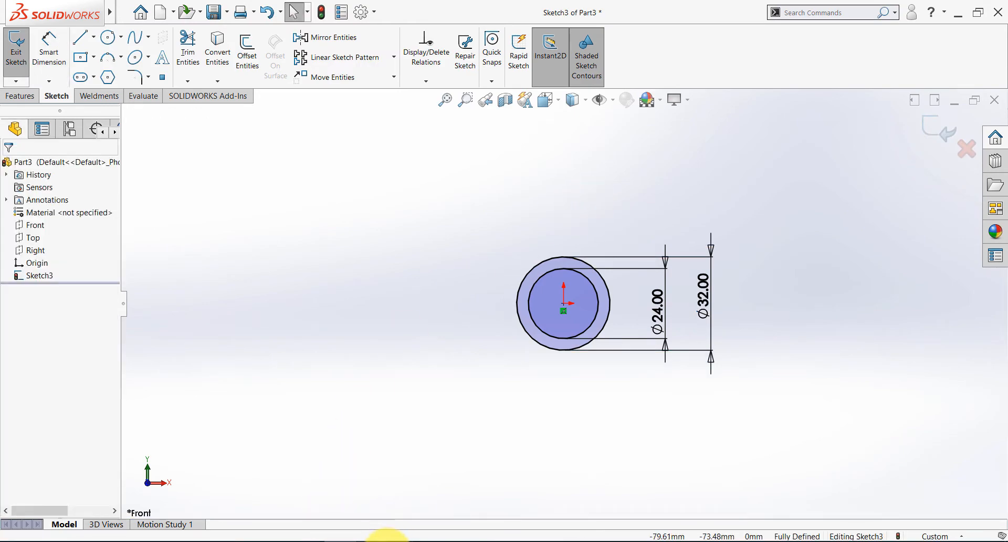
- Check the reference drawing, then copy both circles from the origin to about 61 mm left and 60 mm above it, keeping relations
{"action": "left_click", "coordinate": [387, 536]}
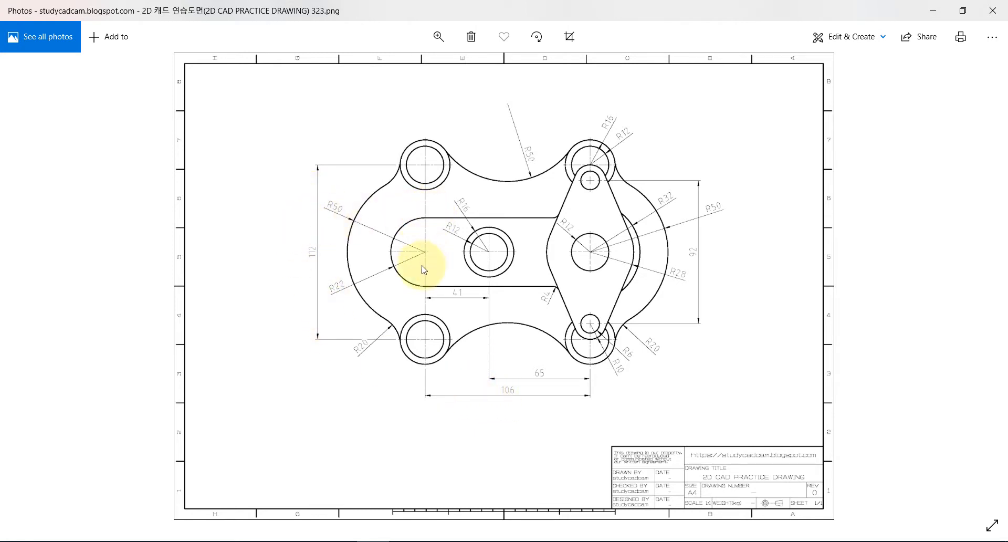
{"action": "key", "text": "alt+Tab"}
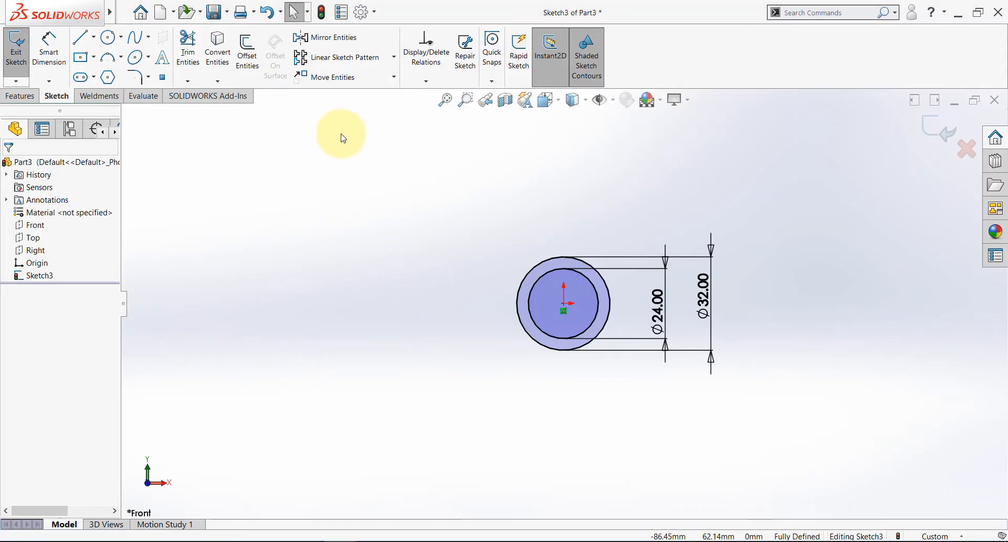
{"action": "left_click", "coordinate": [393, 79]}
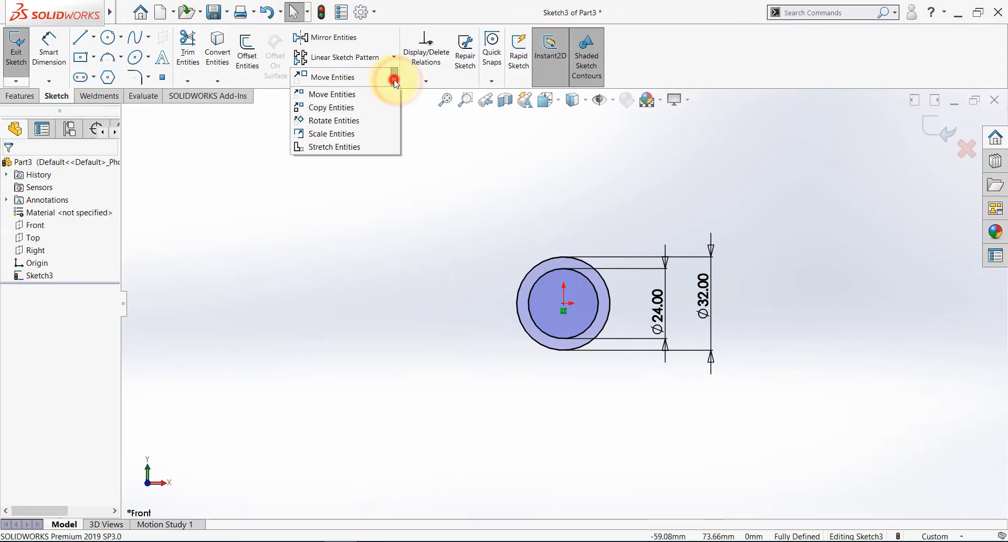
{"action": "left_click", "coordinate": [344, 108]}
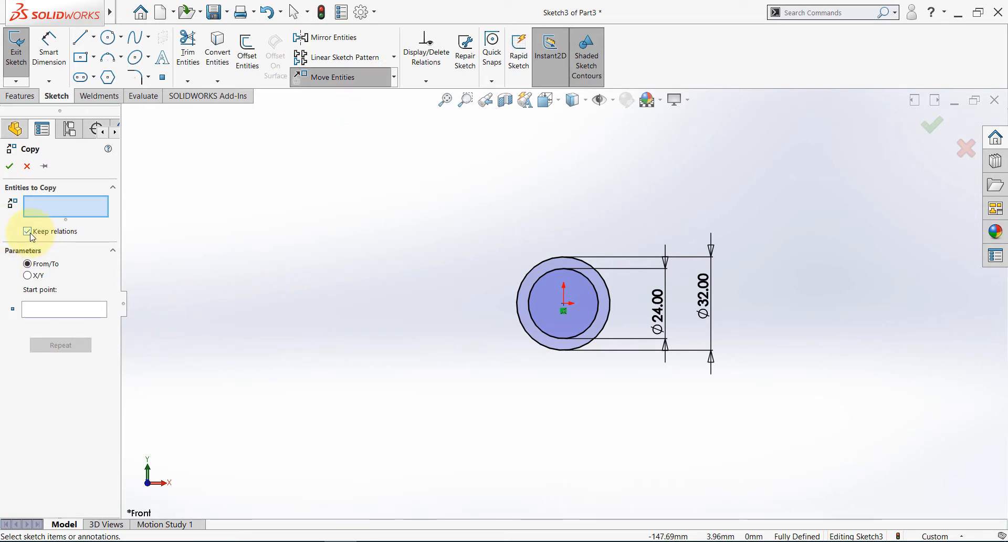
{"action": "left_click", "coordinate": [543, 276]}
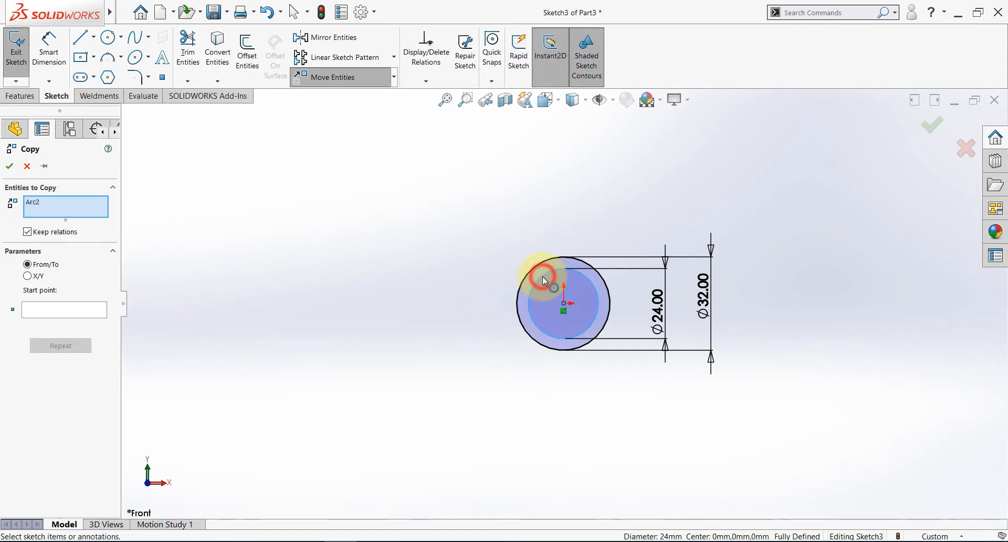
{"action": "left_click", "coordinate": [539, 267]}
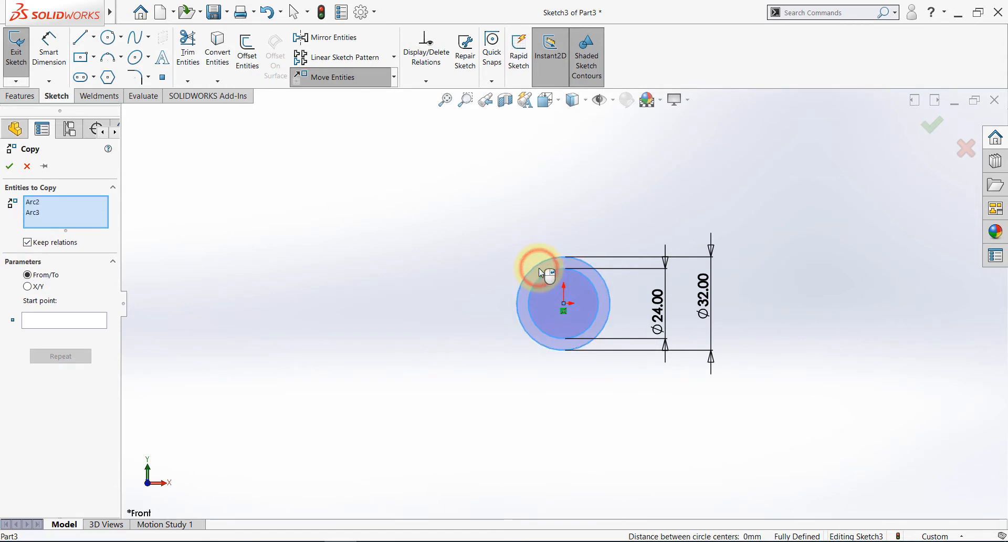
{"action": "left_click", "coordinate": [49, 323]}
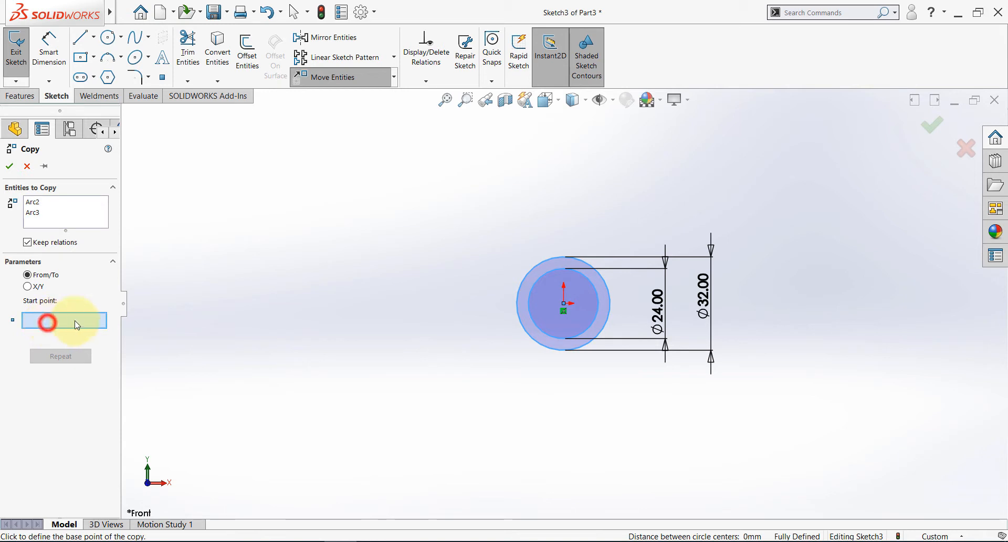
{"action": "left_click", "coordinate": [565, 309]}
{"action": "scroll", "coordinate": [436, 278], "scroll_direction": "up", "scroll_amount": 2}
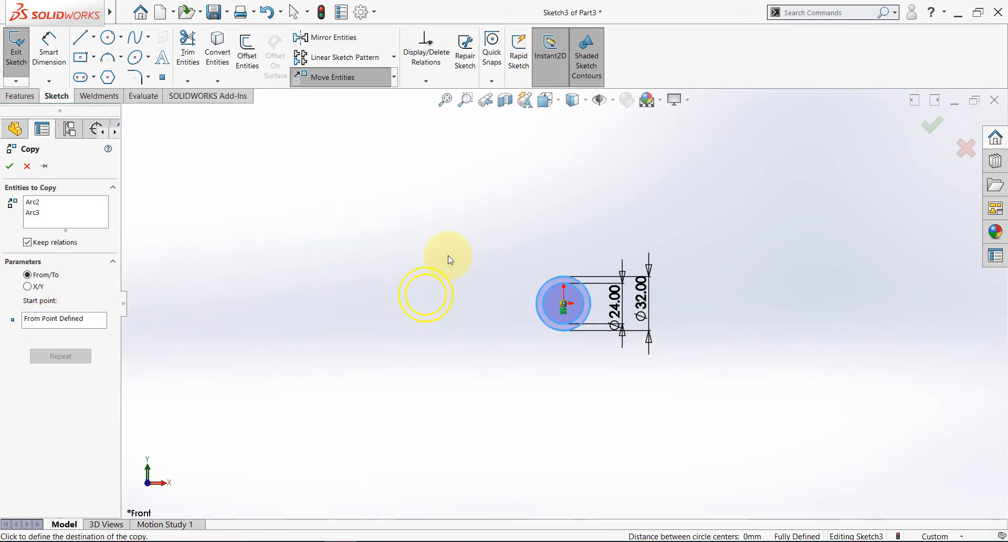
{"action": "left_click", "coordinate": [461, 205]}
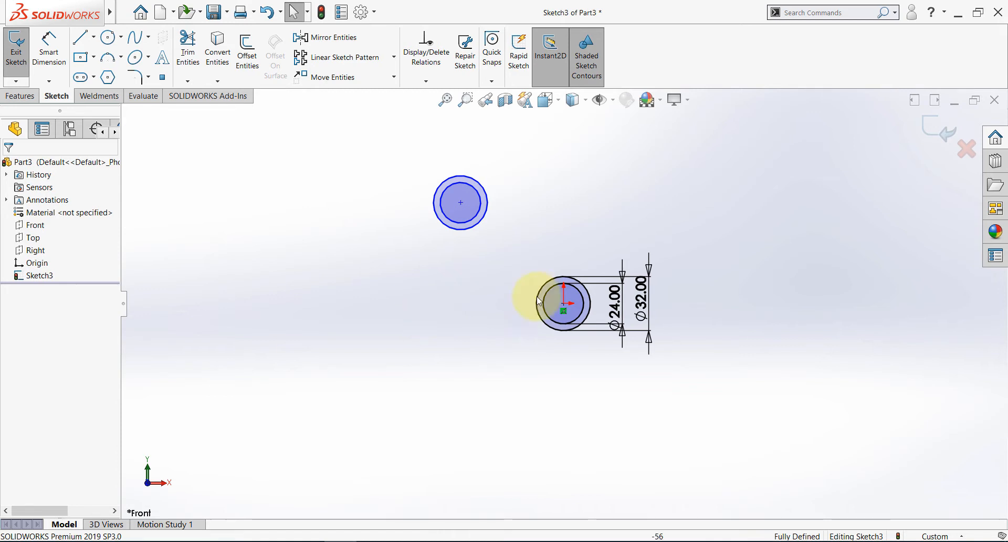
- Make the copied inner and outer circles equal to the corresponding circles at the origin
{"action": "left_click", "coordinate": [480, 211]}
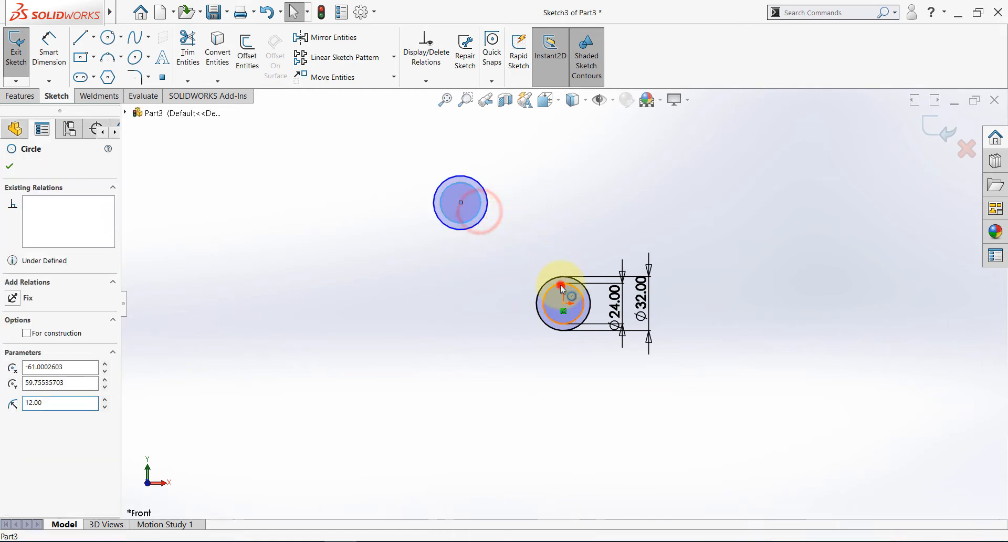
{"action": "left_click", "coordinate": [560, 284], "text": "ctrl"}
{"action": "left_click", "coordinate": [637, 239]}
{"action": "left_click", "coordinate": [596, 193]}
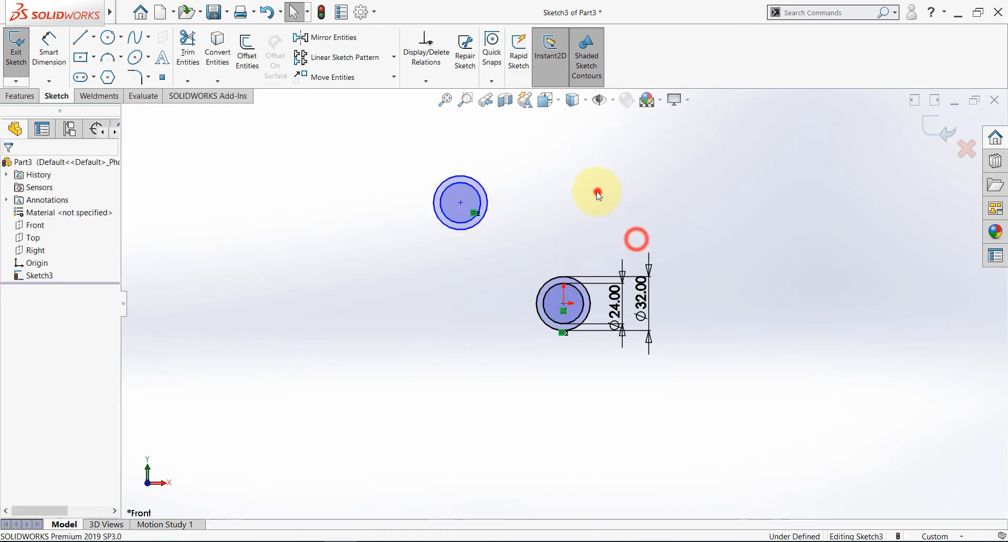
{"action": "left_click", "coordinate": [486, 195]}
{"action": "left_click", "coordinate": [554, 276], "text": "ctrl"}
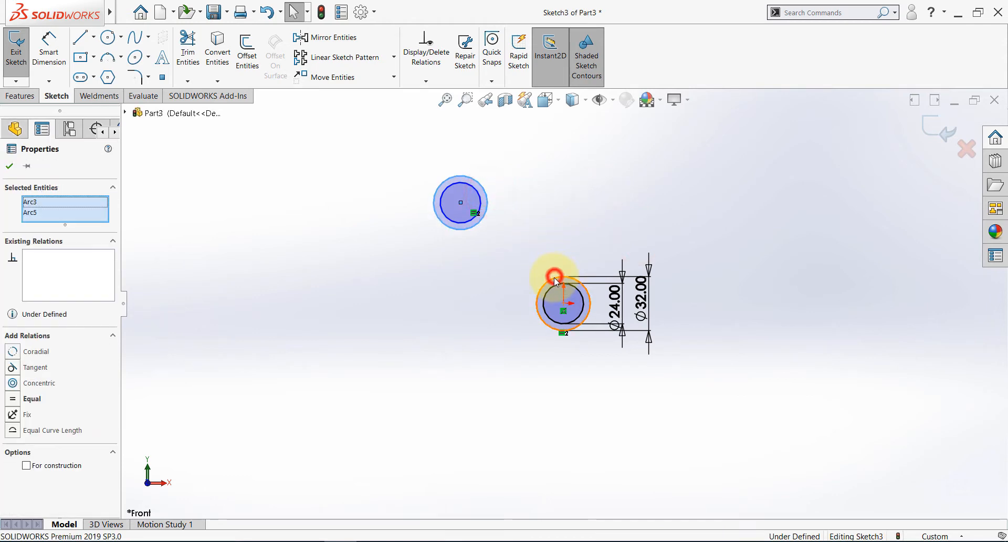
{"action": "left_click", "coordinate": [633, 234]}
{"action": "left_click", "coordinate": [604, 194]}
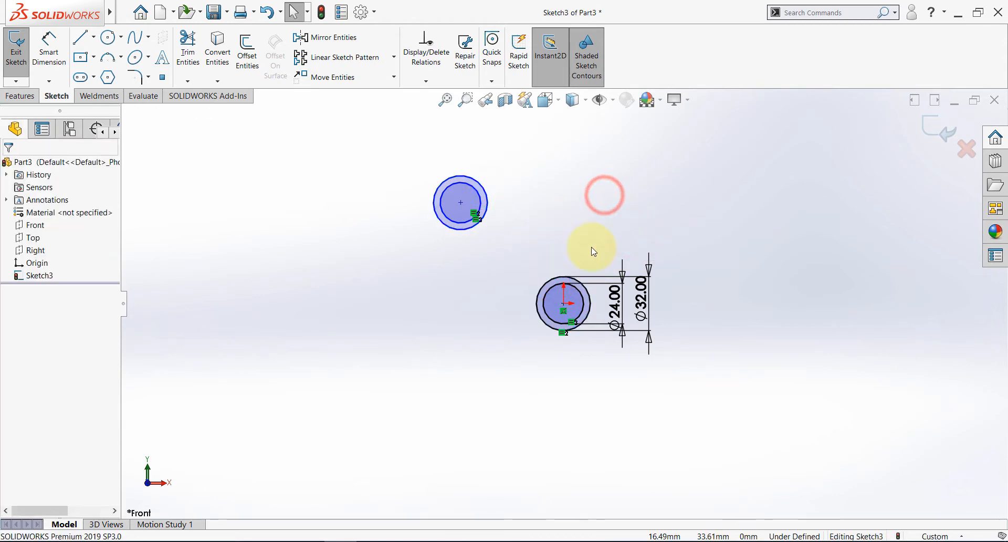
- Check the vertical spacing in the reference drawing and dimension the copied circles' centre 56 mm vertically from the origin
{"action": "key", "text": "alt+Tab"}
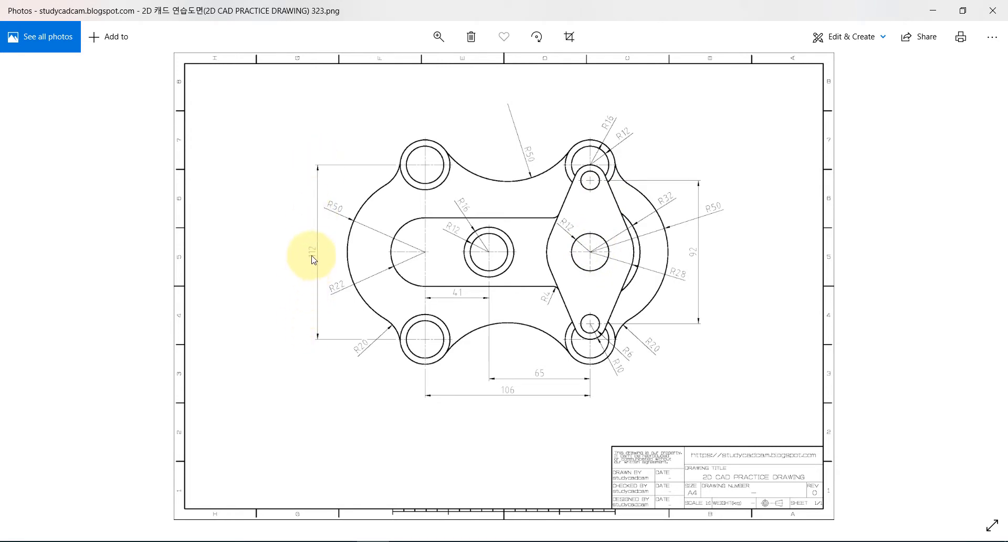
{"action": "key", "text": "alt+Tab"}
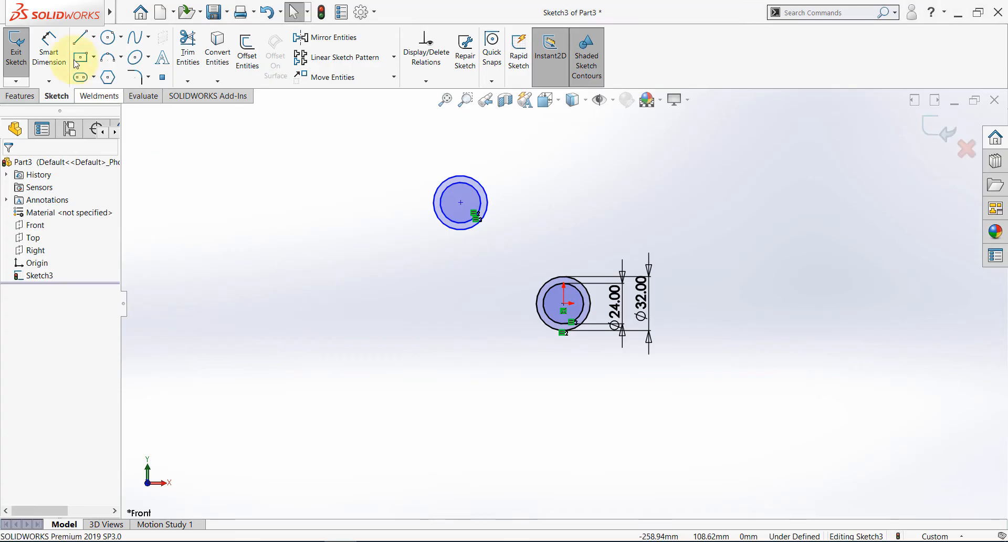
{"action": "left_click", "coordinate": [48, 43]}
{"action": "left_click", "coordinate": [460, 202]}
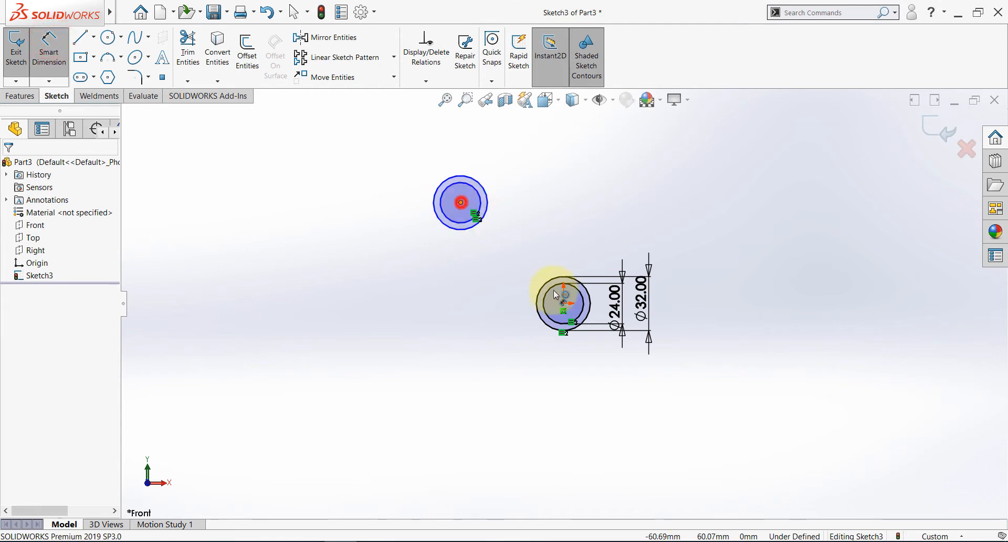
{"action": "left_click", "coordinate": [564, 303]}
{"action": "left_click", "coordinate": [352, 266]}
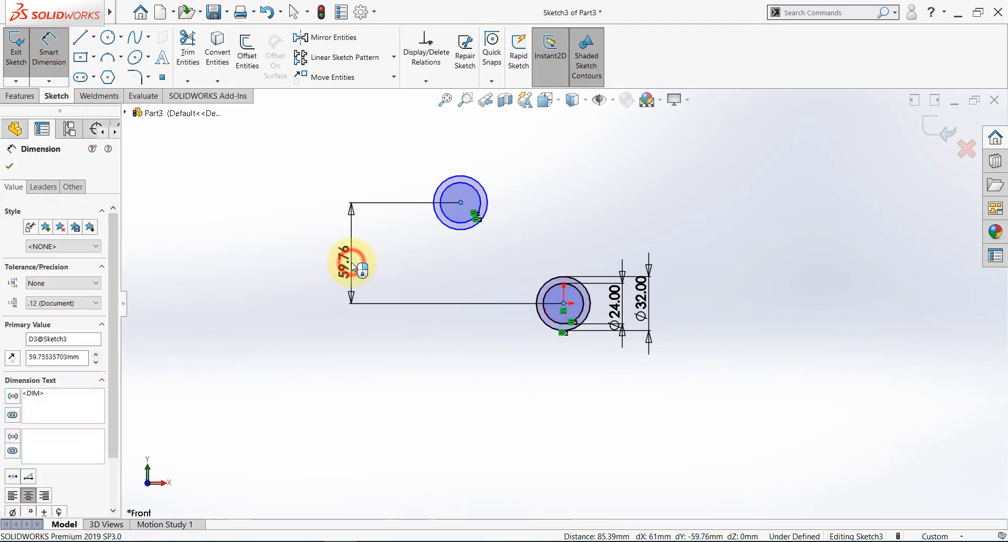
{"action": "key", "text": "Return"}
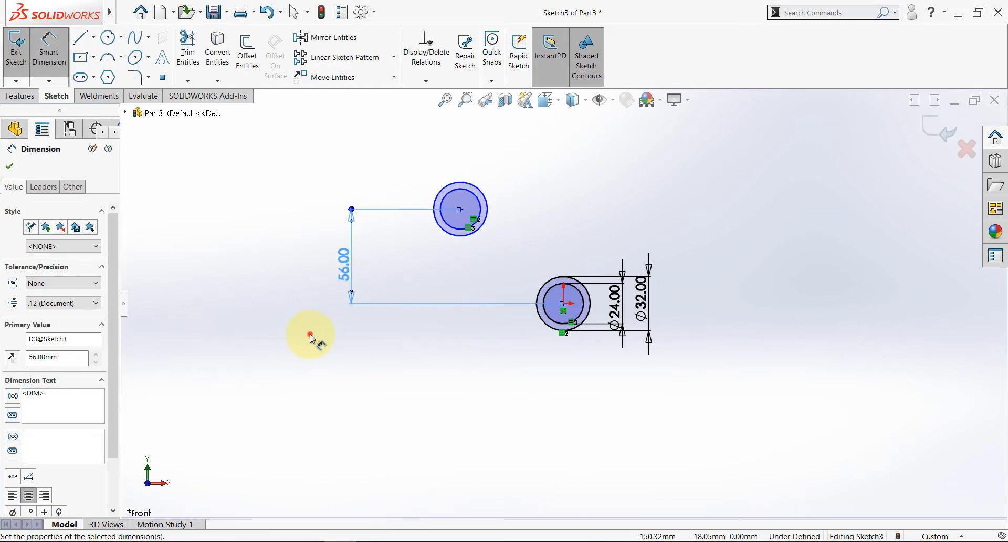
{"action": "left_click", "coordinate": [310, 334]}
- Check the horizontal spacing in the reference drawing and dimension the copied circles' centre 41 mm horizontally from the origin
{"action": "key", "text": "alt+Tab"}
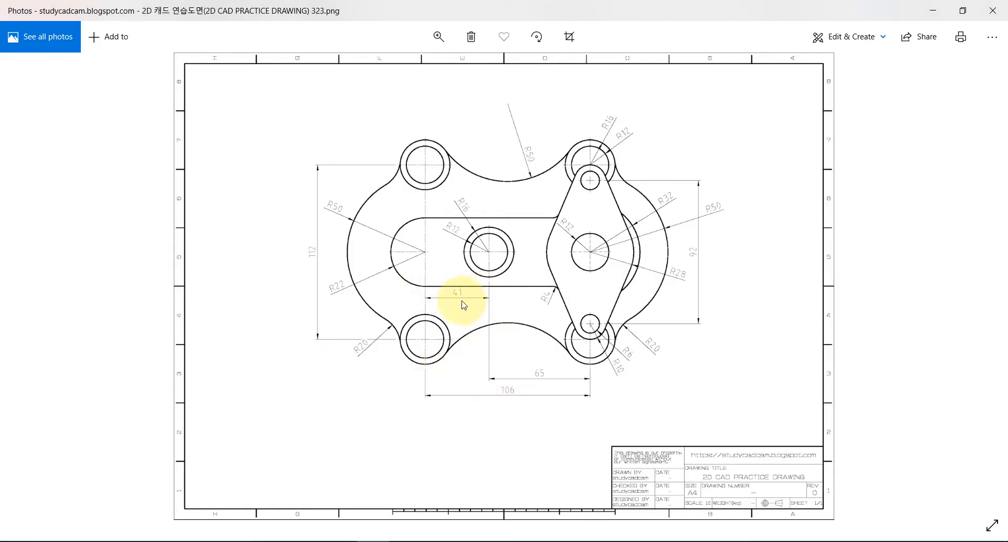
{"action": "key", "text": "alt+Tab"}
{"action": "left_click", "coordinate": [48, 42]}
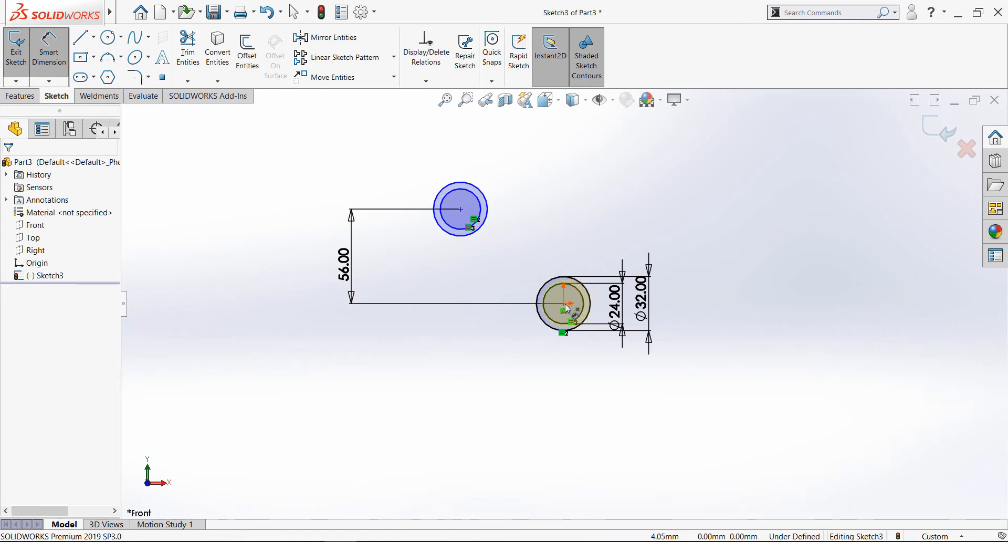
{"action": "left_click", "coordinate": [564, 305]}
{"action": "left_click", "coordinate": [461, 210]}
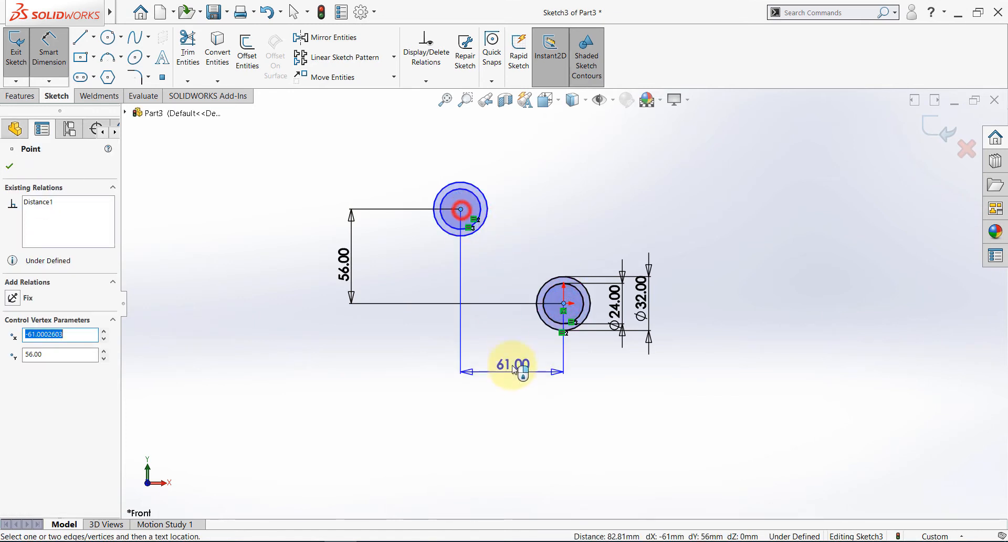
{"action": "left_click", "coordinate": [515, 359]}
{"action": "type", "text": "41"}
{"action": "key", "text": "Return"}
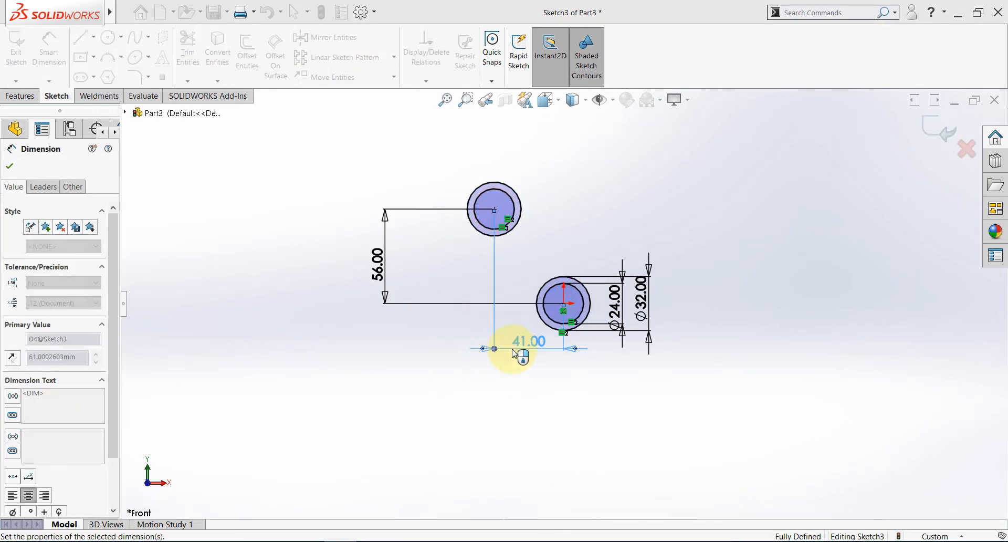
{"action": "left_click", "coordinate": [469, 375]}
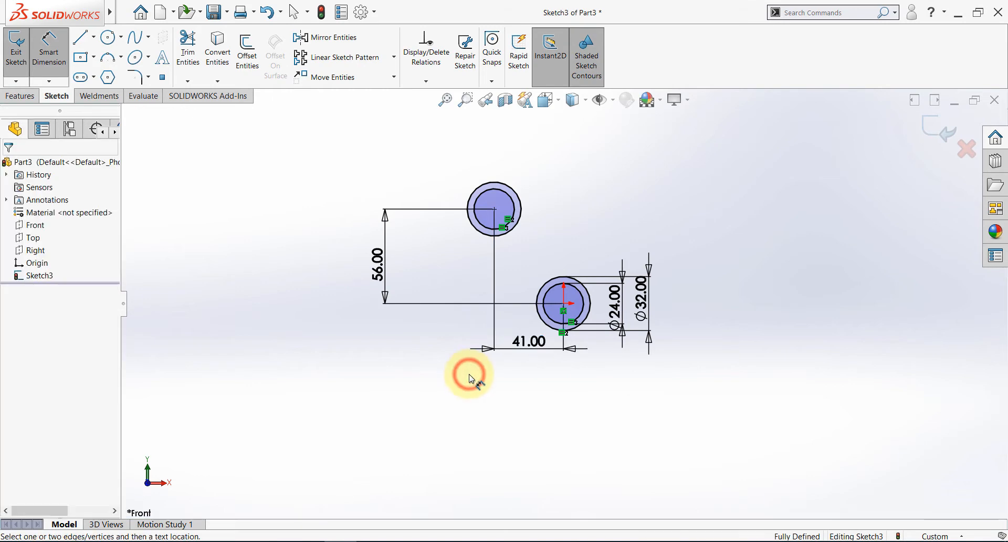
- Check the reference drawing, then copy both upper circles from their centre to about 162 mm directly right, keeping relations
{"action": "key", "text": "alt+Tab"}
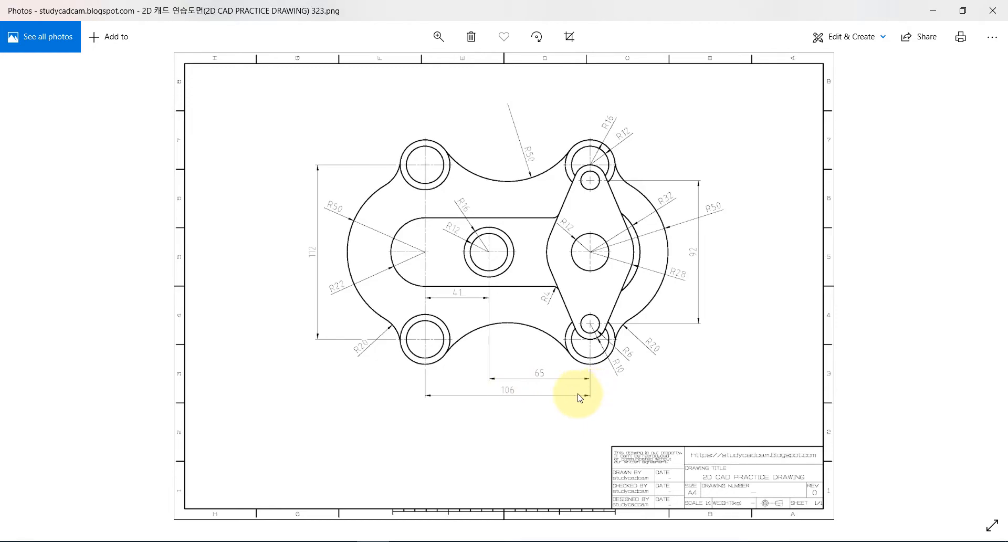
{"action": "key", "text": "alt+Tab"}
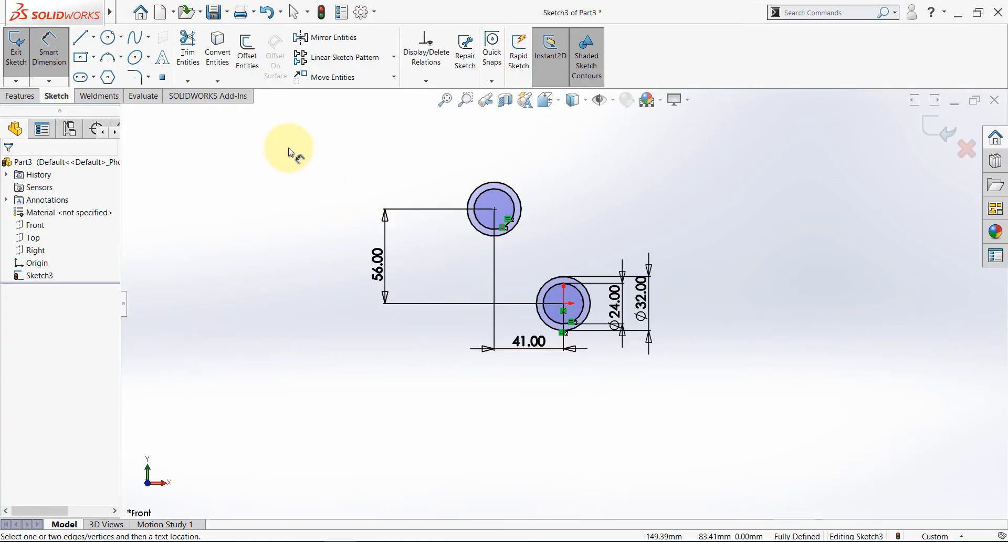
{"action": "left_click", "coordinate": [393, 77]}
{"action": "left_click", "coordinate": [348, 109]}
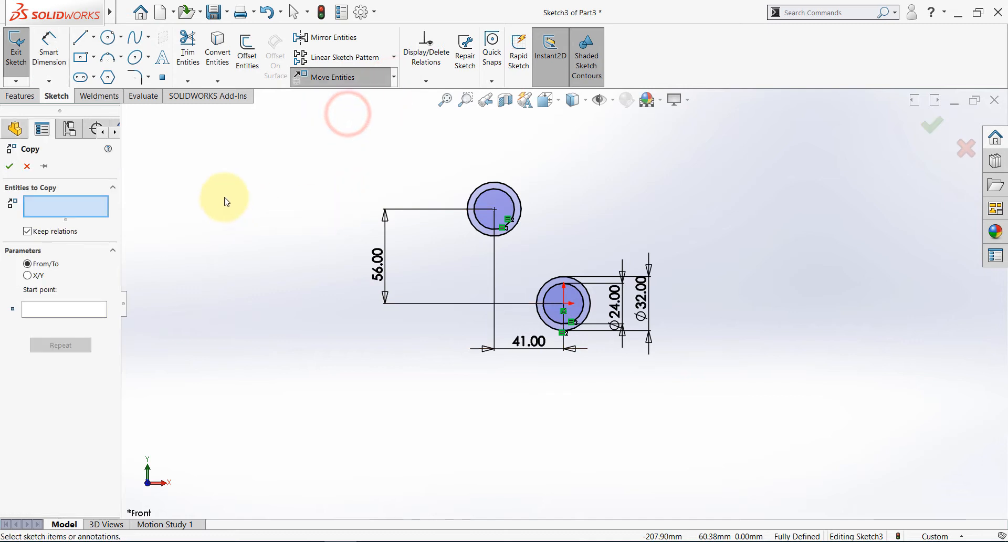
{"action": "left_click", "coordinate": [499, 183]}
{"action": "left_click", "coordinate": [508, 198]}
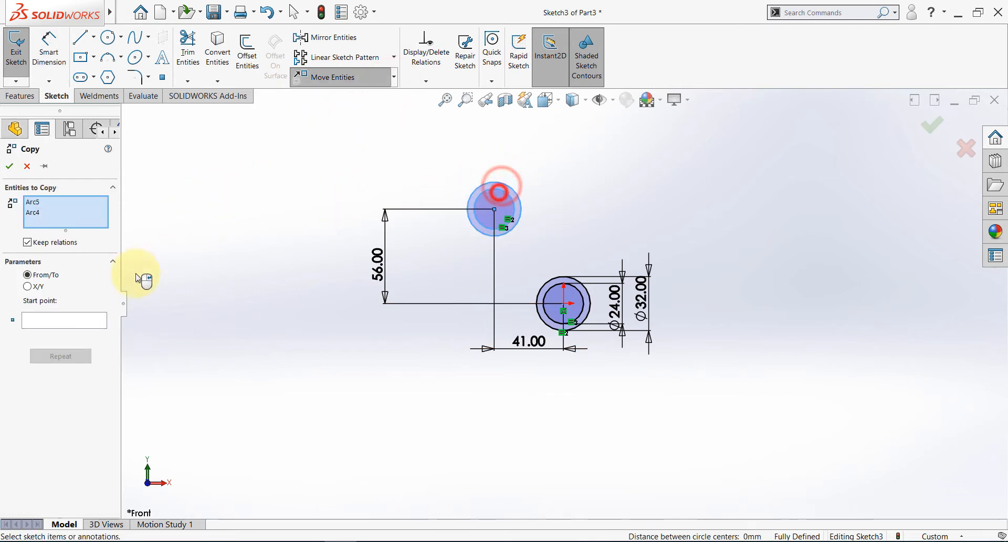
{"action": "left_click", "coordinate": [49, 321]}
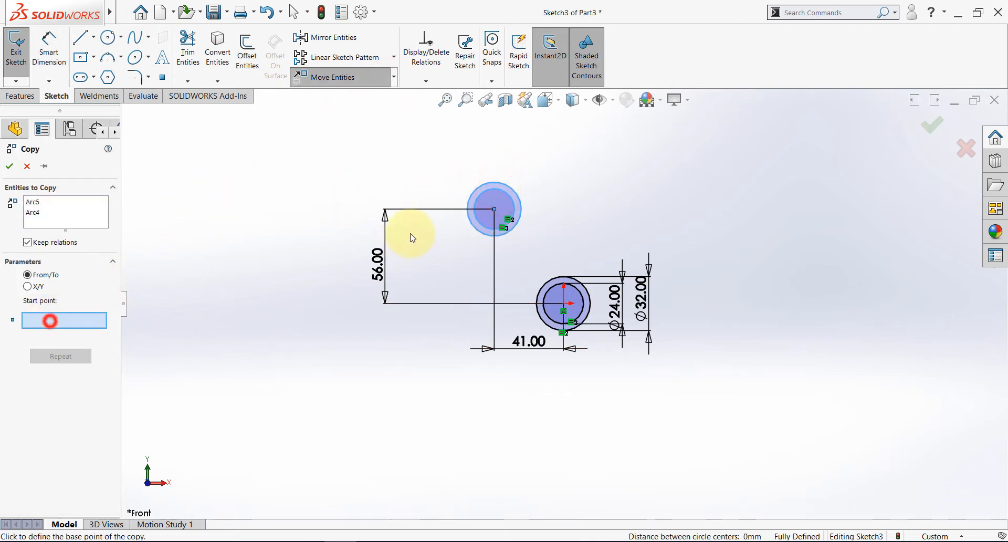
{"action": "left_click", "coordinate": [494, 209]}
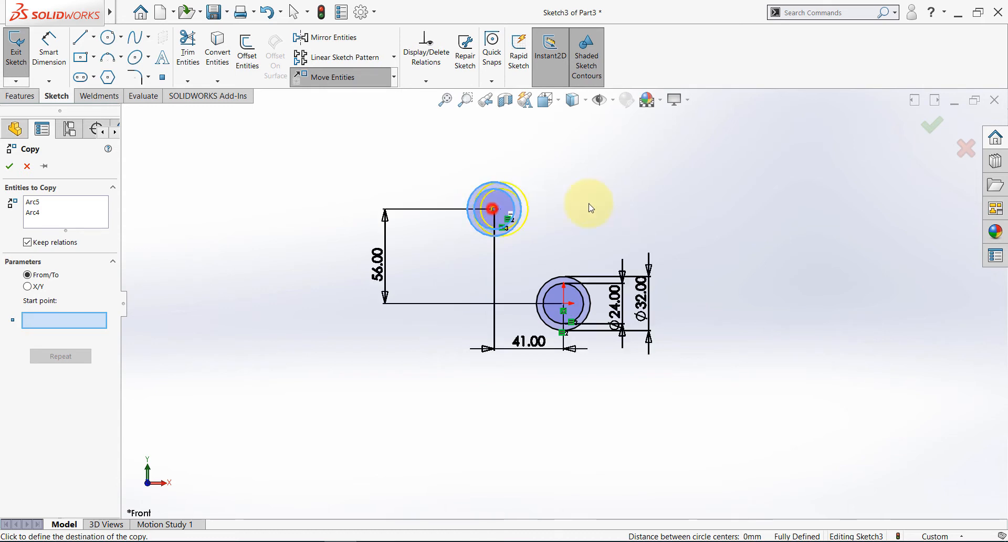
{"action": "left_click", "coordinate": [768, 209]}
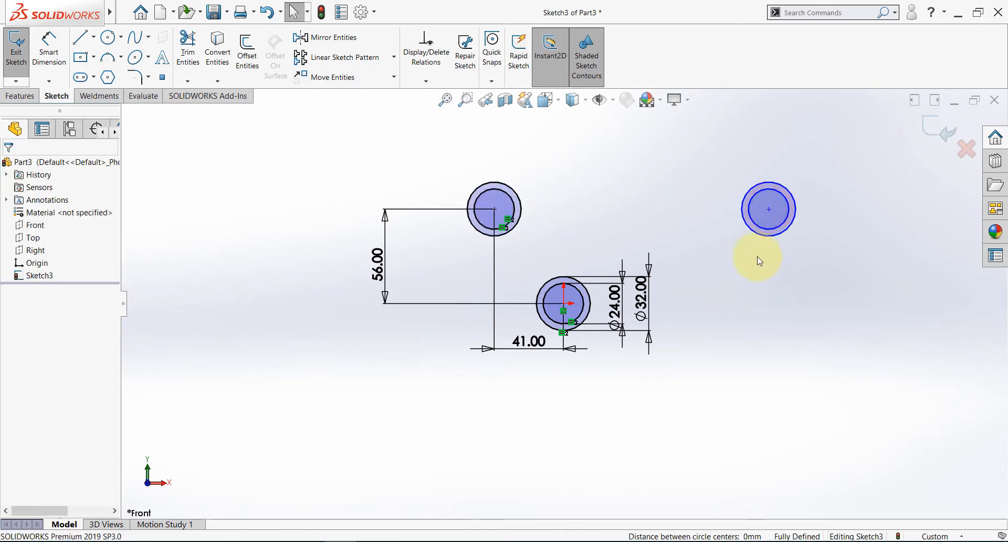
- Make the new right-hand inner and outer circles equal to the corresponding upper-left circles
{"action": "left_click", "coordinate": [767, 230]}
{"action": "left_click", "coordinate": [509, 196], "text": "ctrl"}
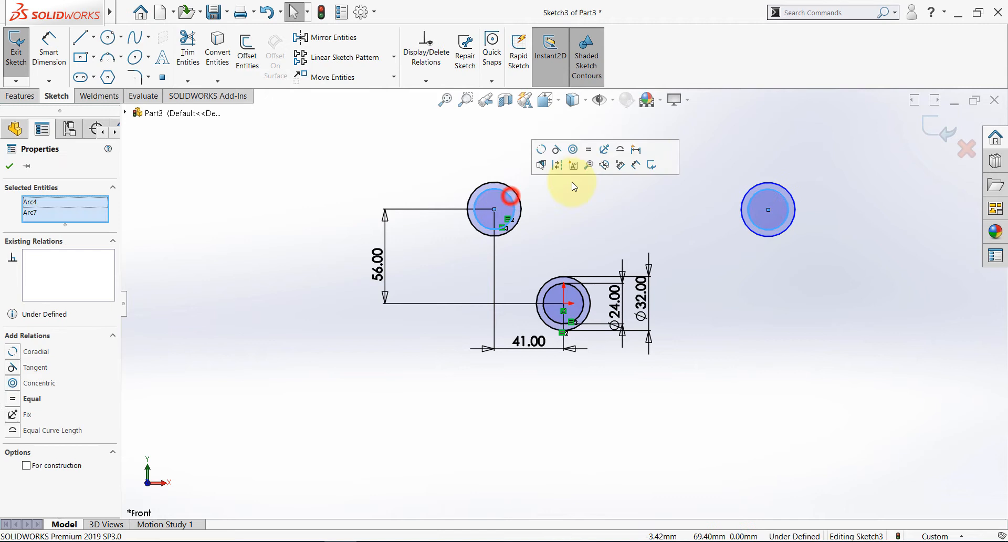
{"action": "left_click", "coordinate": [588, 149]}
{"action": "left_click", "coordinate": [651, 221]}
{"action": "left_click", "coordinate": [742, 219]}
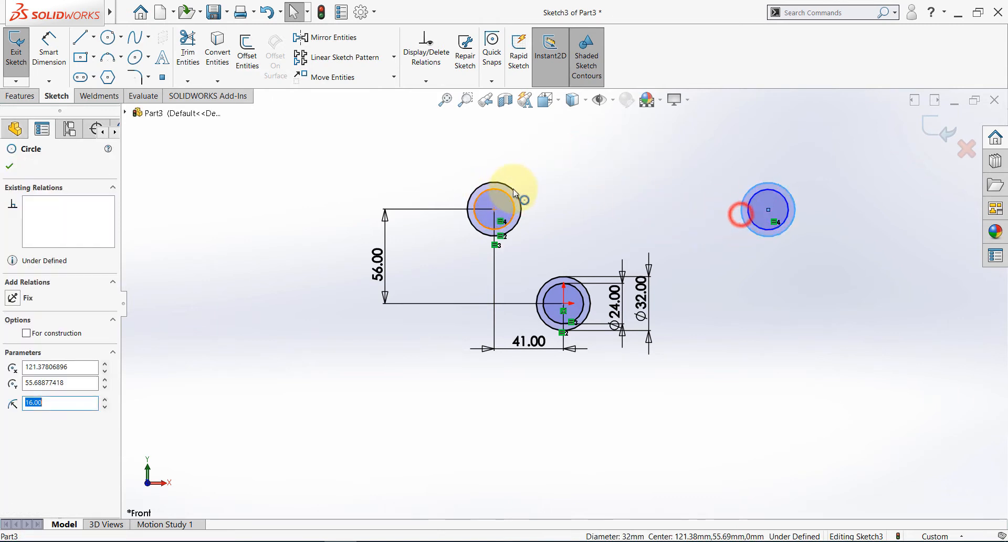
{"action": "left_click", "coordinate": [512, 188], "text": "ctrl"}
{"action": "left_click", "coordinate": [589, 145]}
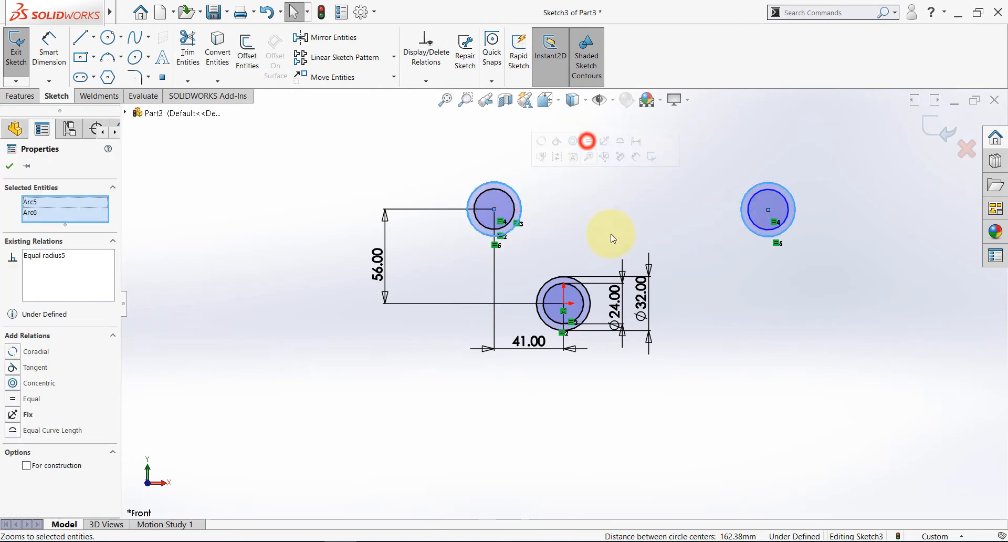
{"action": "left_click", "coordinate": [610, 234]}
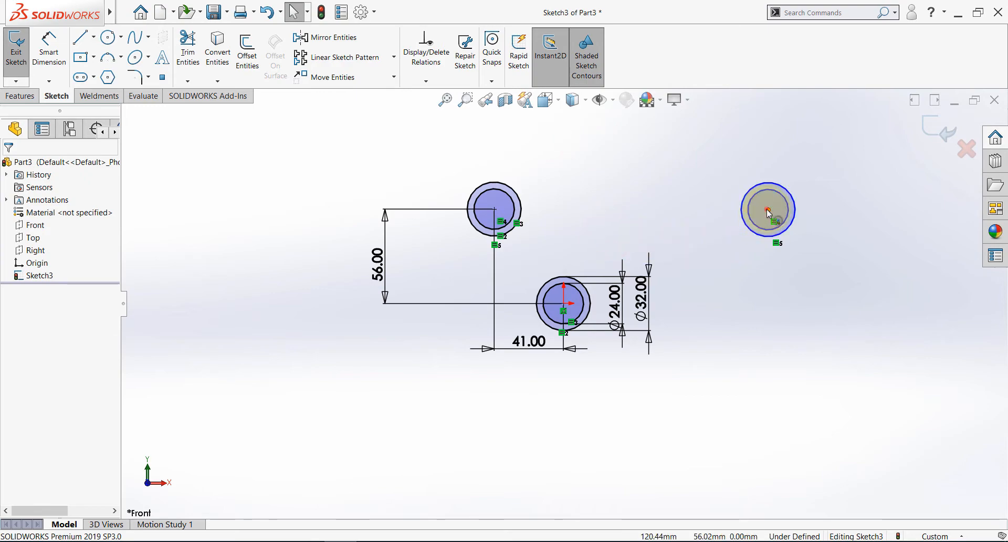
- Move the right-hand circles closer, check the spacing in the reference drawing and dimension the upper circle centres 106 mm apart horizontally
{"action": "mouse_move", "coordinate": [767, 210]}
{"action": "left_mouse_down"}
{"action": "mouse_move", "coordinate": [732, 214]}
{"action": "mouse_move", "coordinate": [738, 205]}
{"action": "left_mouse_up"}
{"action": "key", "text": "alt+Tab"}
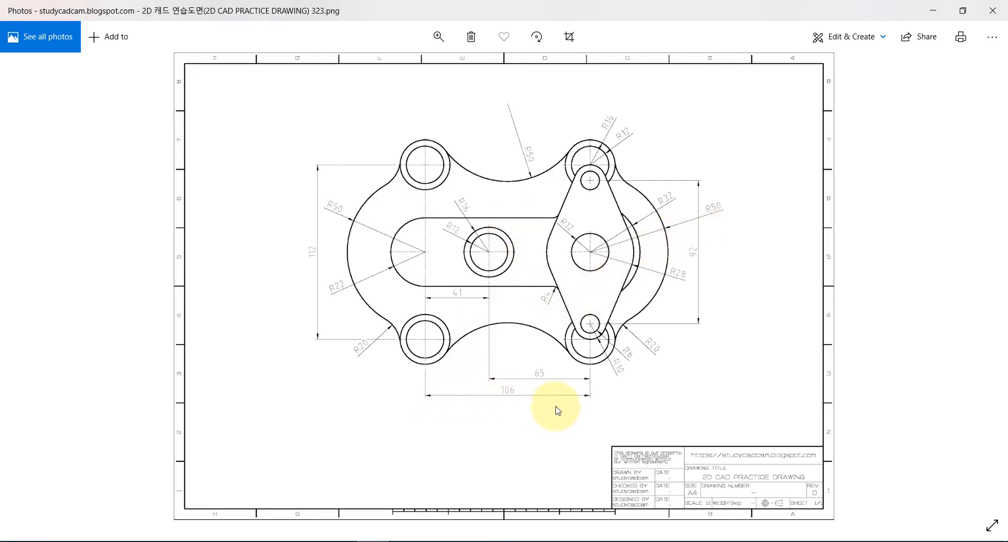
{"action": "key", "text": "alt+Tab"}
{"action": "left_click", "coordinate": [48, 42]}
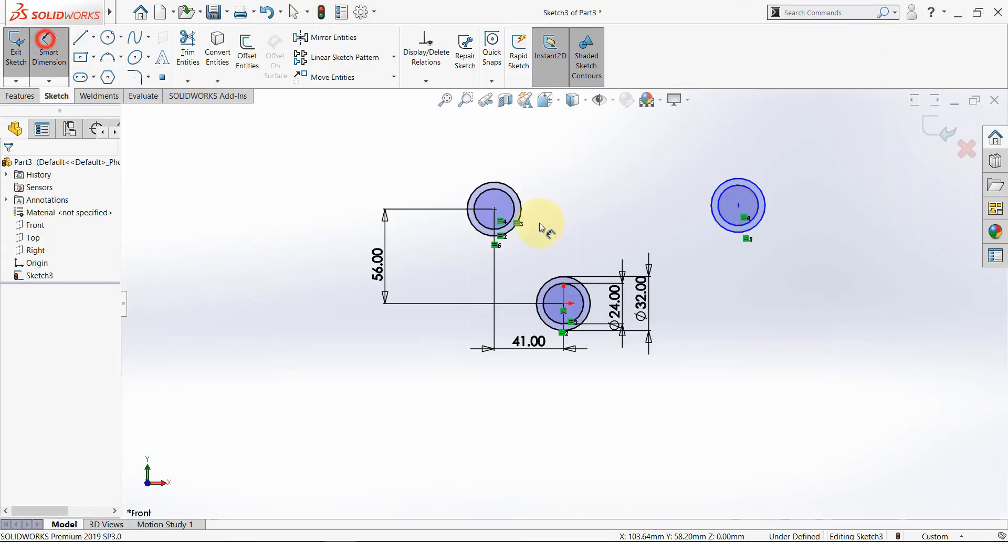
{"action": "left_click", "coordinate": [495, 210]}
{"action": "left_click", "coordinate": [739, 206]}
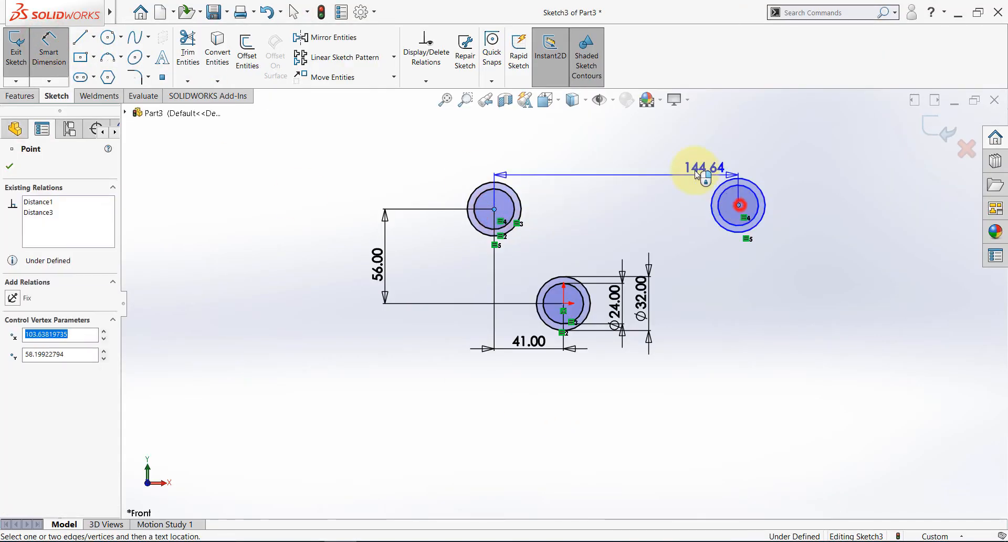
{"action": "left_click", "coordinate": [672, 163]}
{"action": "type", "text": "106"}
{"action": "key", "text": "Return"}
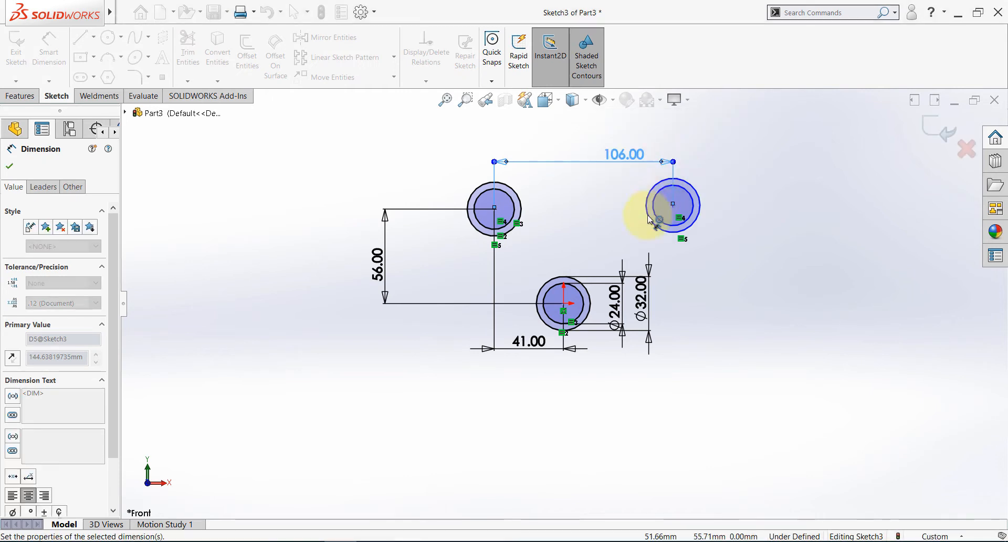
{"action": "key", "text": "Escape"}
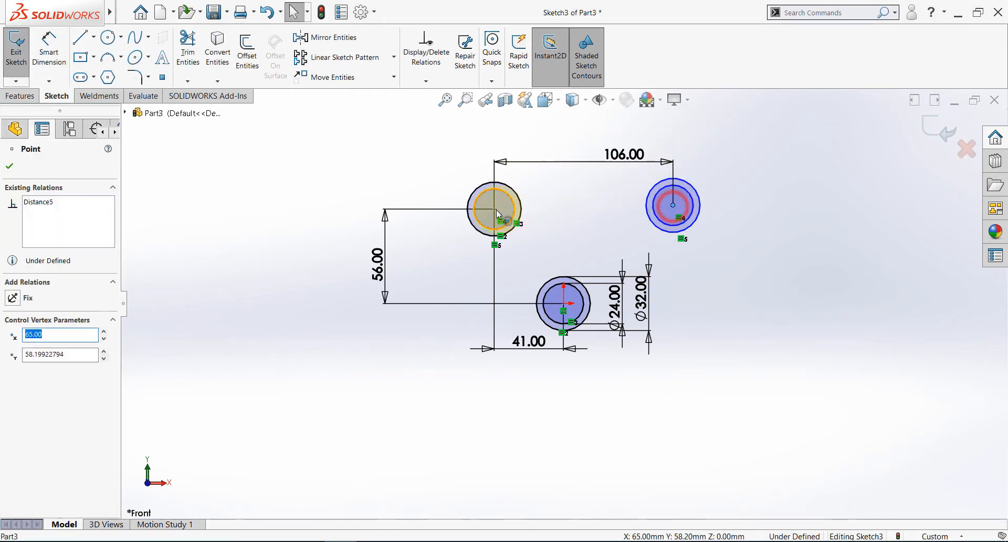
- Align the centres of the two upper circle pairs with a horizontal relation
{"action": "left_click", "coordinate": [495, 209]}
{"action": "left_click", "coordinate": [571, 205]}
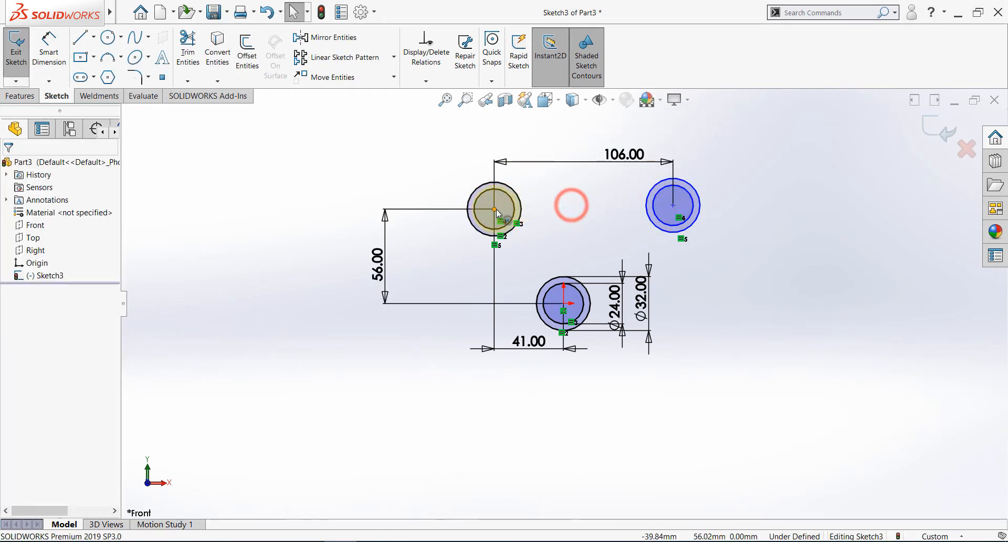
{"action": "left_click", "coordinate": [493, 209]}
{"action": "left_click", "coordinate": [673, 206]}
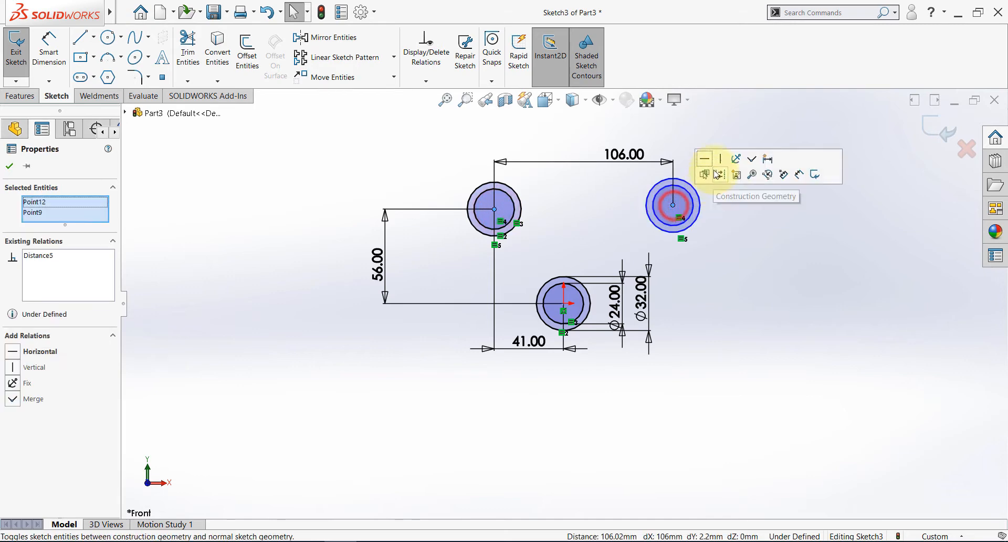
{"action": "left_click", "coordinate": [712, 160]}
{"action": "left_click", "coordinate": [749, 245]}
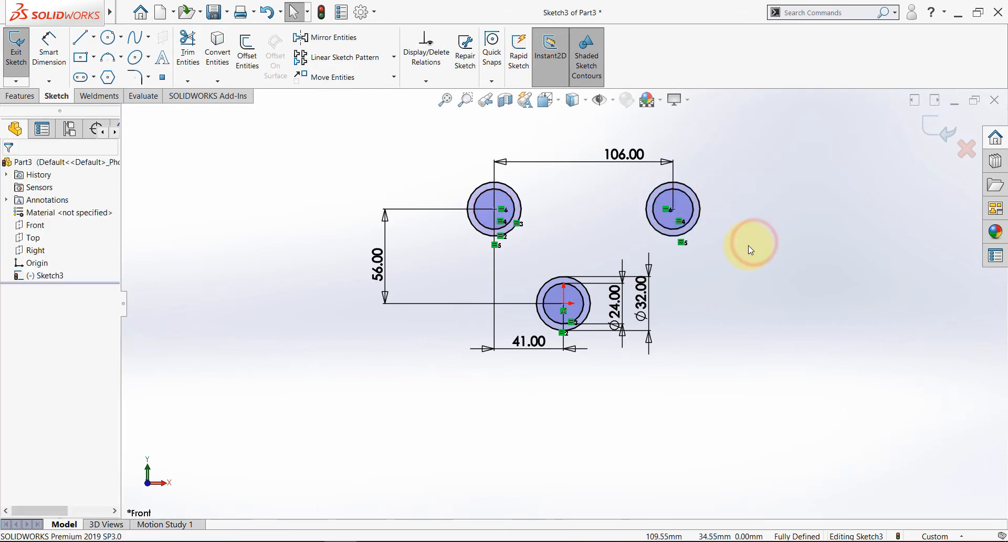
- Check the reference drawing, then draw a perimeter circle of about 53 mm radius tangent to both upper outer circles and trim it to its lower arc
{"action": "key", "text": "alt+Tab"}
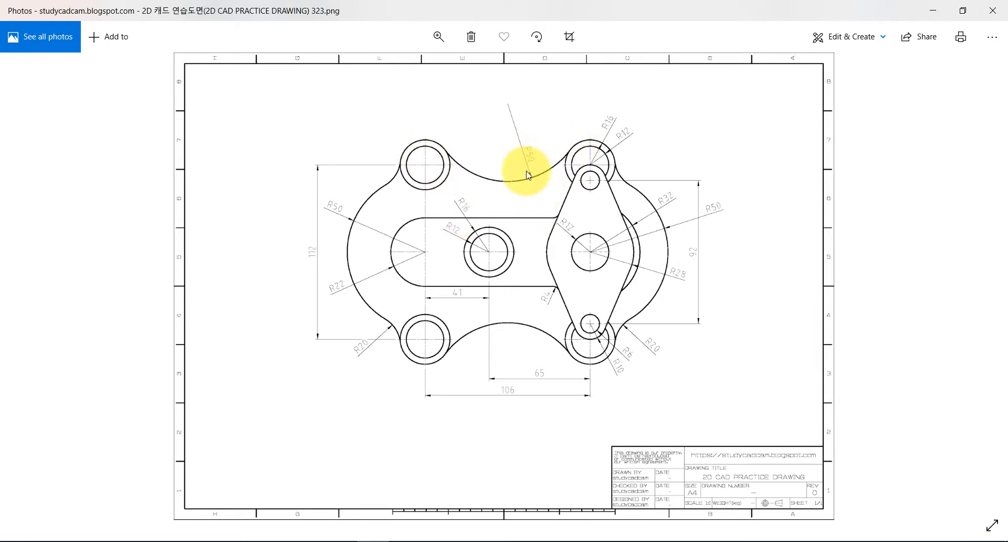
{"action": "key", "text": "alt+Tab"}
{"action": "key", "text": "f"}
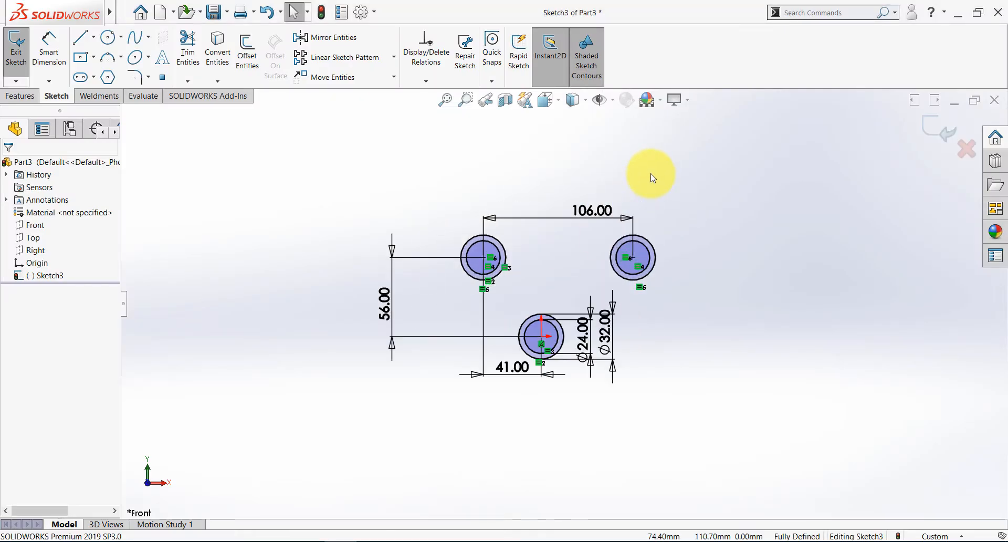
{"action": "left_click", "coordinate": [121, 36]}
{"action": "left_click", "coordinate": [142, 68]}
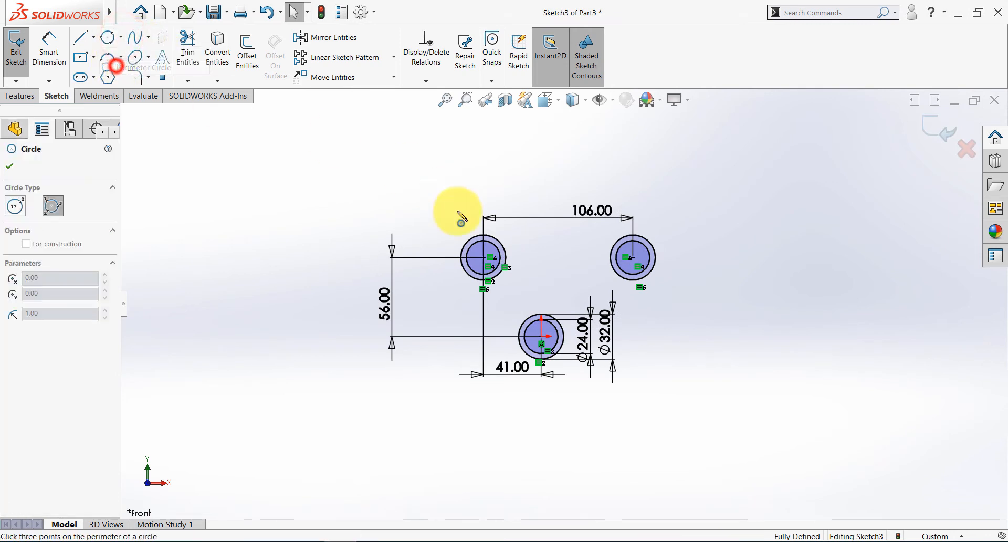
{"action": "left_click", "coordinate": [496, 239]}
{"action": "left_click", "coordinate": [622, 246]}
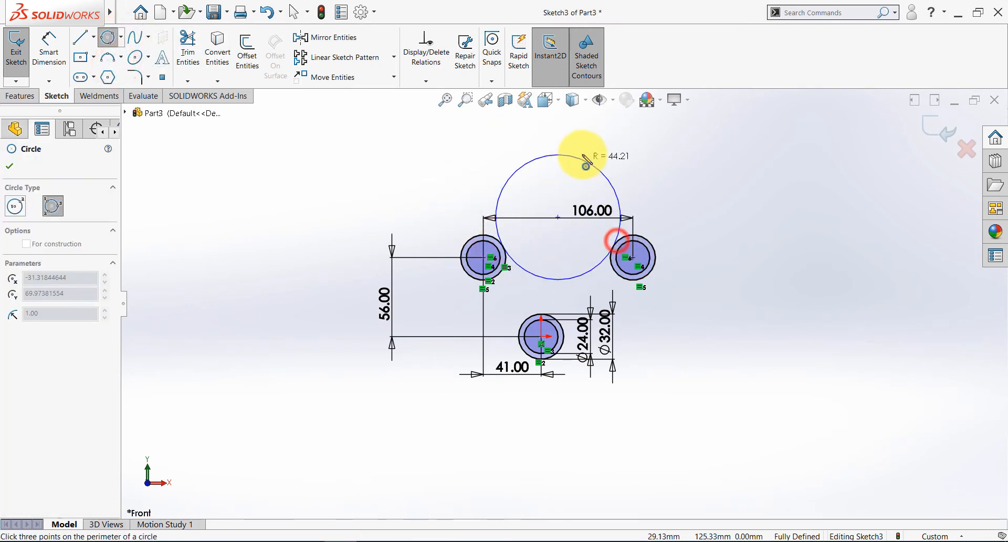
{"action": "left_click", "coordinate": [582, 124]}
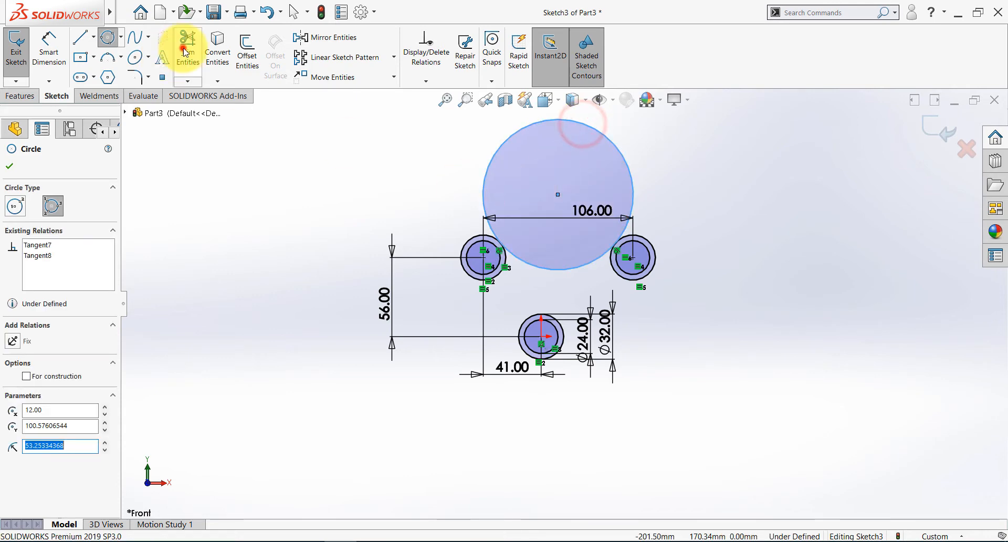
{"action": "left_click", "coordinate": [187, 42]}
{"action": "left_click_drag", "start_coordinate": [405, 153], "coordinate": [533, 195]}
- Dimension the arc between the upper circles with the reference drawing's radius of 50 mm
{"action": "left_click", "coordinate": [46, 45]}
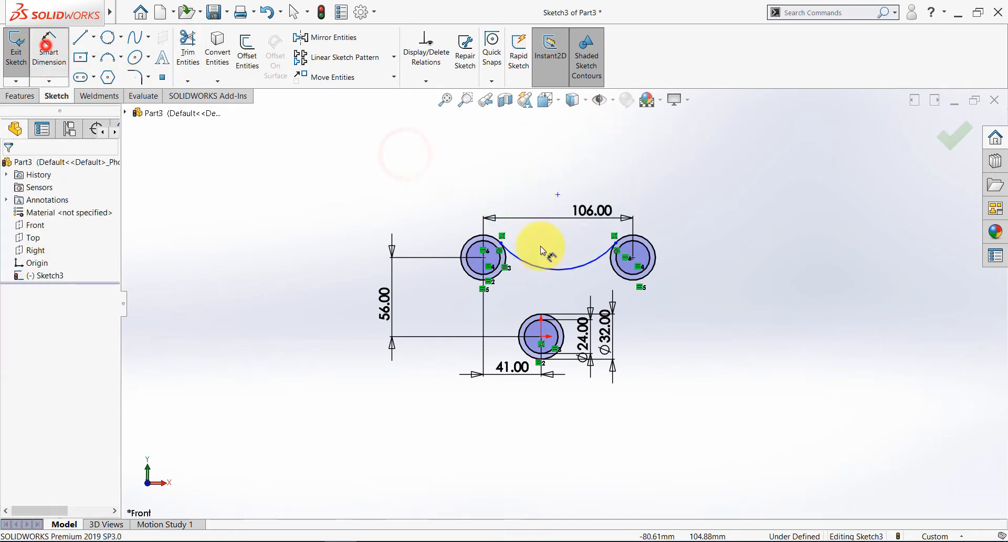
{"action": "left_click", "coordinate": [558, 269]}
{"action": "left_click", "coordinate": [534, 182]}
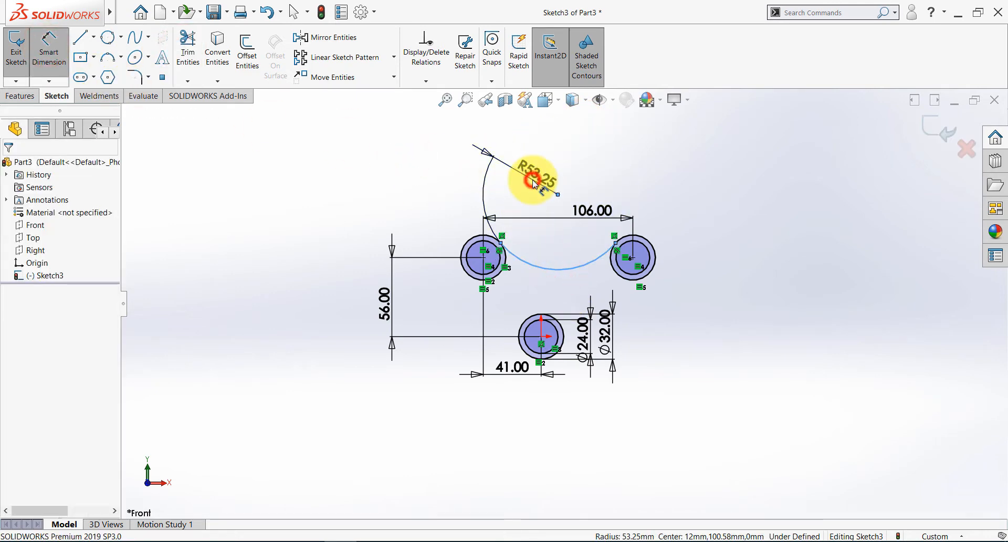
{"action": "key", "text": "alt+Tab"}
{"action": "key", "text": "alt+Tab"}
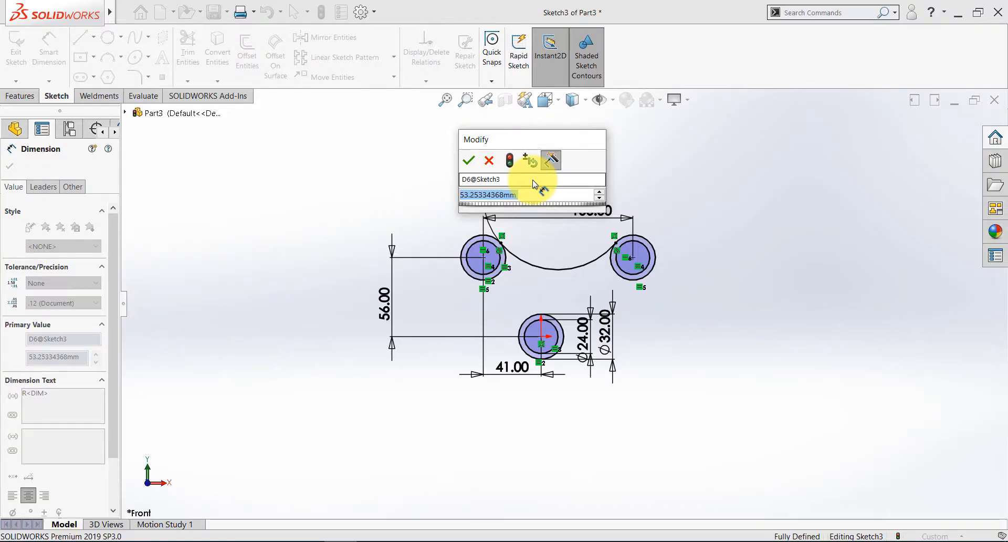
{"action": "type", "text": "50"}
{"action": "key", "text": "Return"}
{"action": "key", "text": "Escape"}
- Move the 32 mm and 24 mm diameter dimensions to the far left of the circles at the origin
{"action": "scroll", "coordinate": [700, 310], "scroll_direction": "down", "scroll_amount": 2}
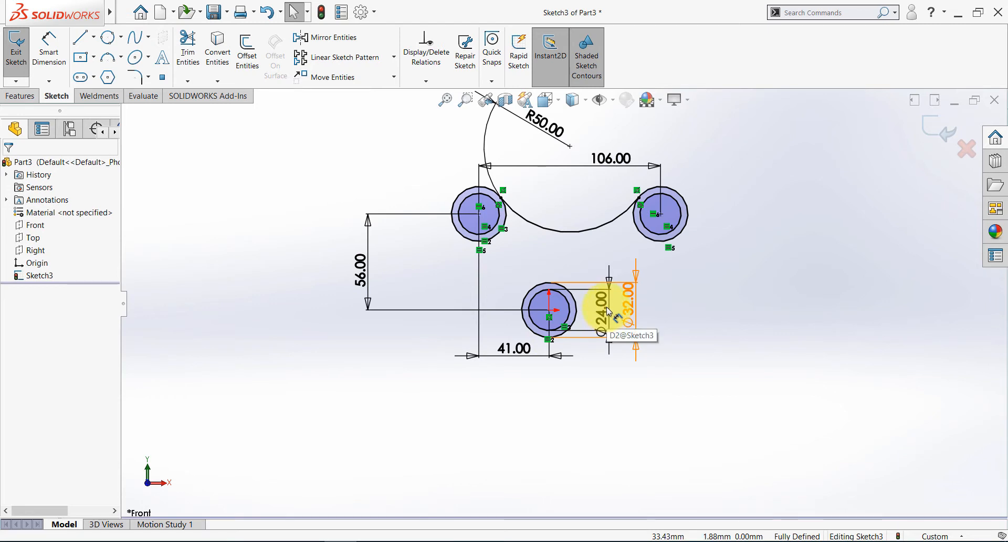
{"action": "left_click_drag", "start_coordinate": [608, 302], "coordinate": [242, 310]}
{"action": "left_click", "coordinate": [314, 389]}
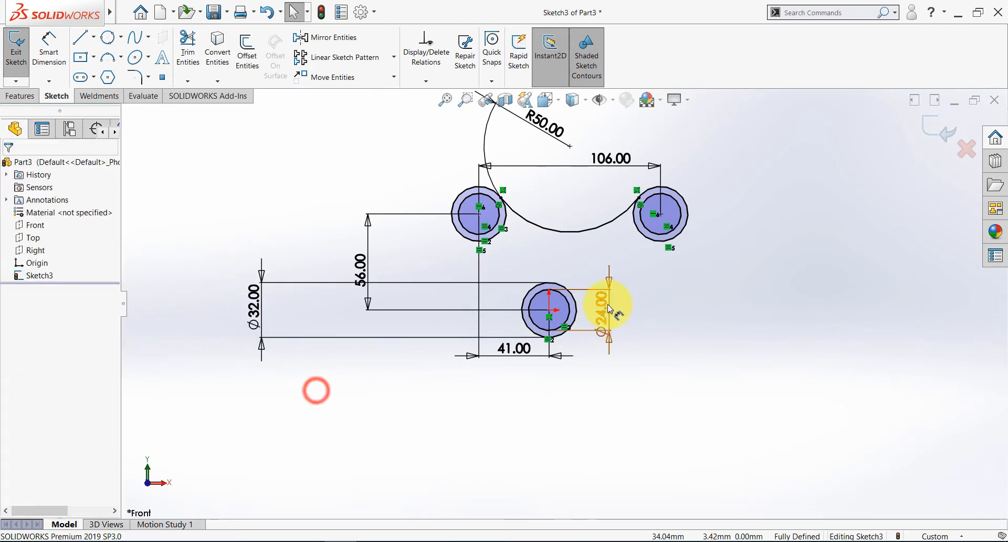
{"action": "left_click_drag", "start_coordinate": [603, 305], "coordinate": [224, 297]}
{"action": "left_click", "coordinate": [416, 405]}
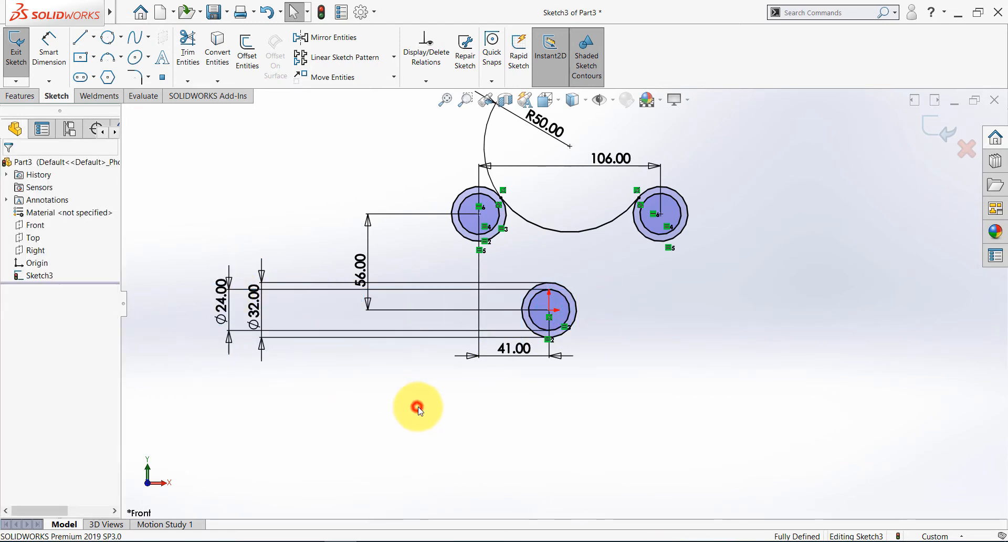
- Move the 41 mm dimension text out to the lower left and the 56 mm dimension farther left of the circles
{"action": "mouse_move", "coordinate": [515, 352]}
{"action": "left_mouse_down"}
{"action": "mouse_move", "coordinate": [445, 396]}
{"action": "mouse_move", "coordinate": [333, 371]}
{"action": "left_mouse_up"}
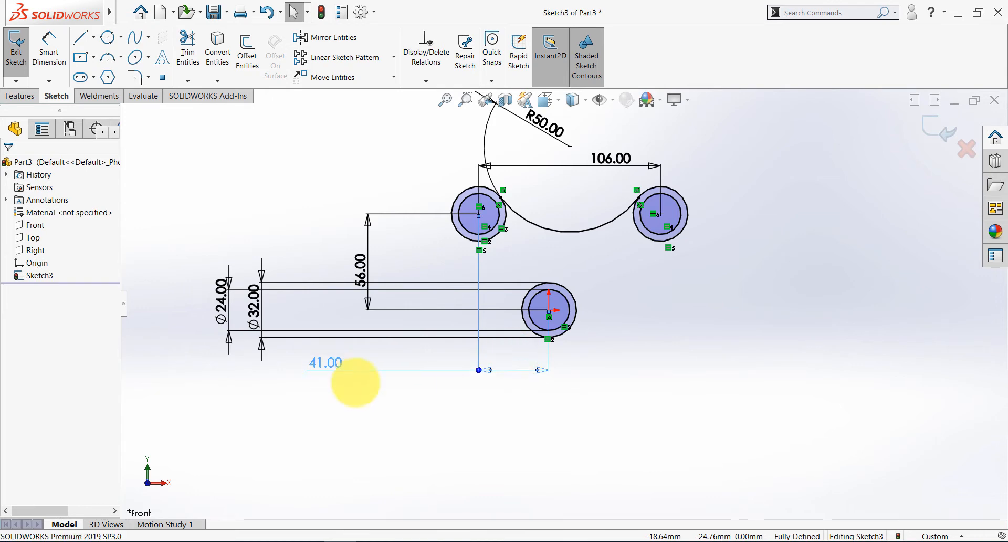
{"action": "left_click", "coordinate": [396, 420]}
{"action": "left_click_drag", "start_coordinate": [356, 271], "coordinate": [308, 216]}
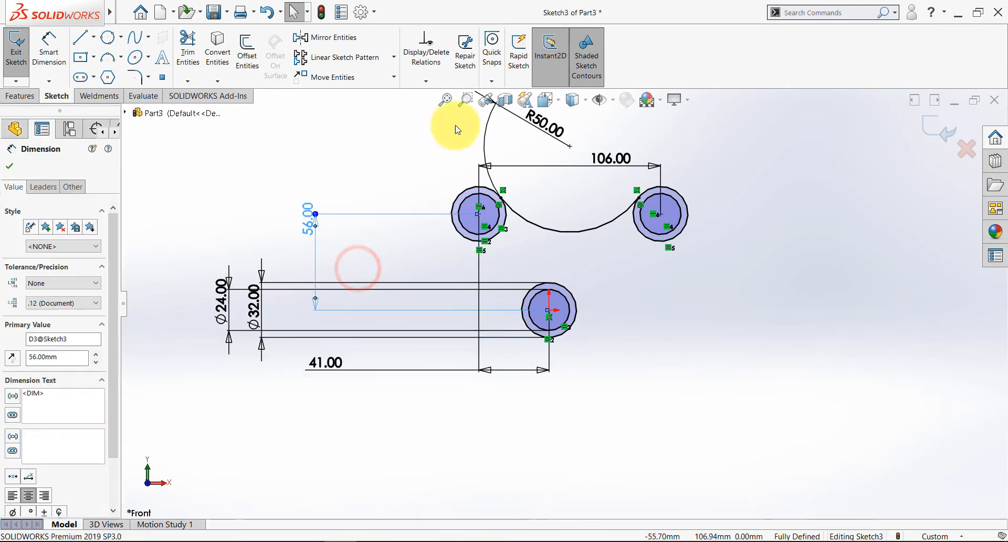
{"action": "left_click", "coordinate": [444, 99]}
{"action": "left_click", "coordinate": [286, 210]}
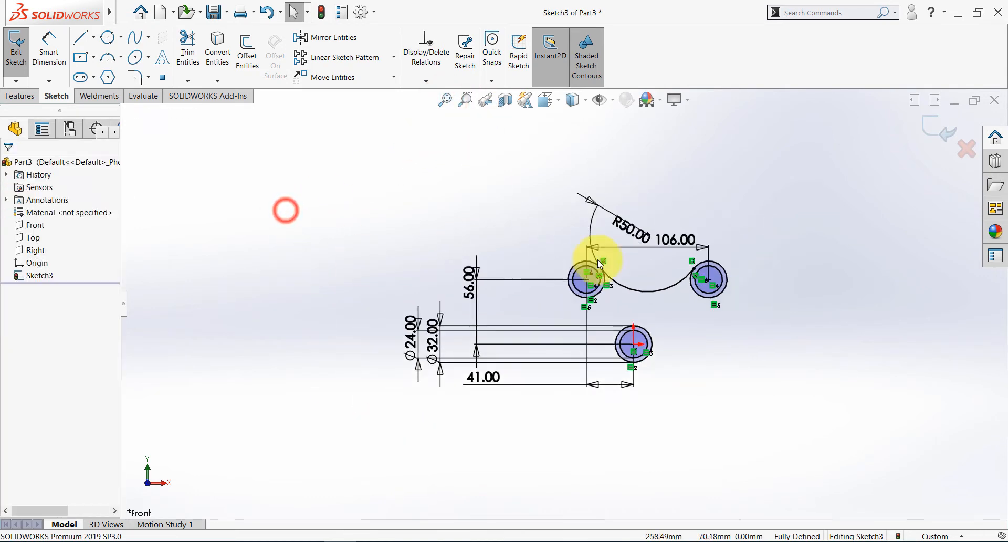
- Place the R50 dimension inside the arc and raise the 106 mm dimension well above the upper circles
{"action": "scroll", "coordinate": [604, 247], "scroll_direction": "down", "scroll_amount": 2}
{"action": "left_click_drag", "start_coordinate": [528, 211], "coordinate": [551, 278]}
{"action": "left_click_drag", "start_coordinate": [600, 244], "coordinate": [572, 148]}
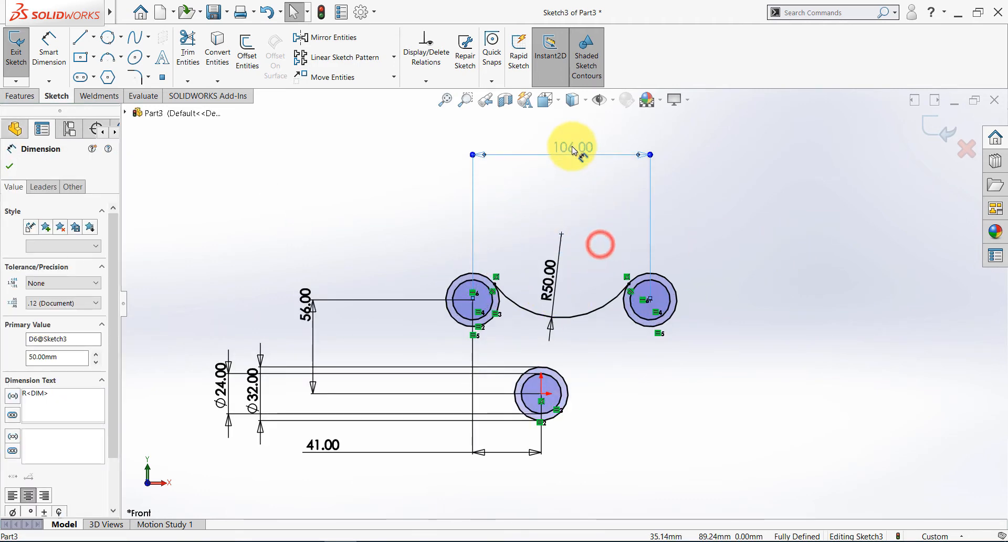
{"action": "left_click", "coordinate": [758, 204]}
- Check the reference drawing and sketch a circle below the upper-right hole, level with the circles at the origin
{"action": "key", "text": "alt+Tab"}
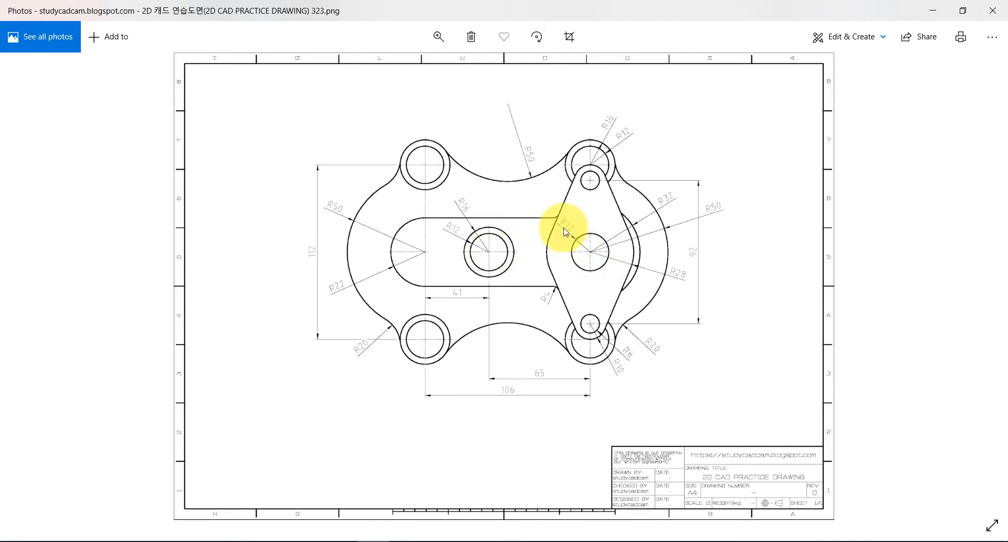
{"action": "key", "text": "alt+Tab"}
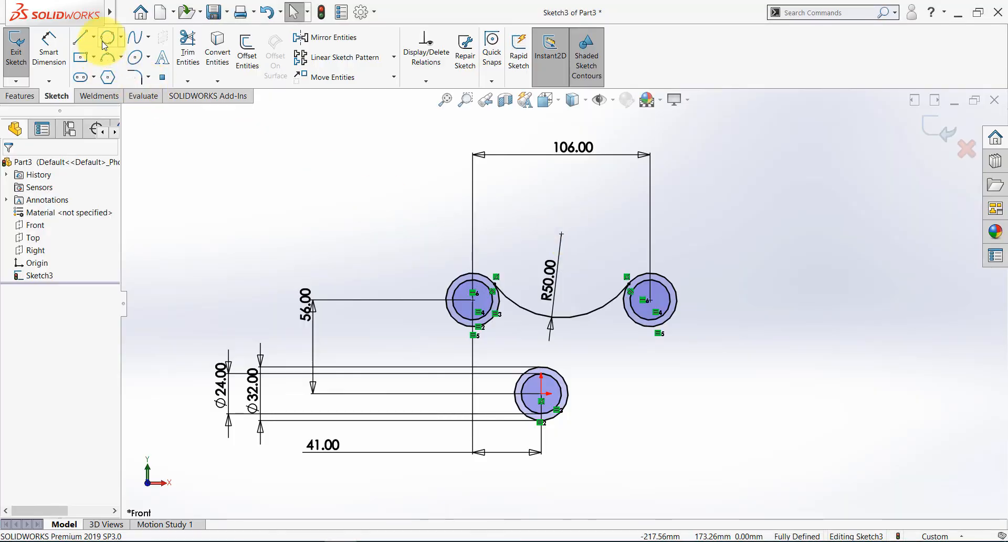
{"action": "left_click", "coordinate": [120, 35]}
{"action": "left_click", "coordinate": [119, 55]}
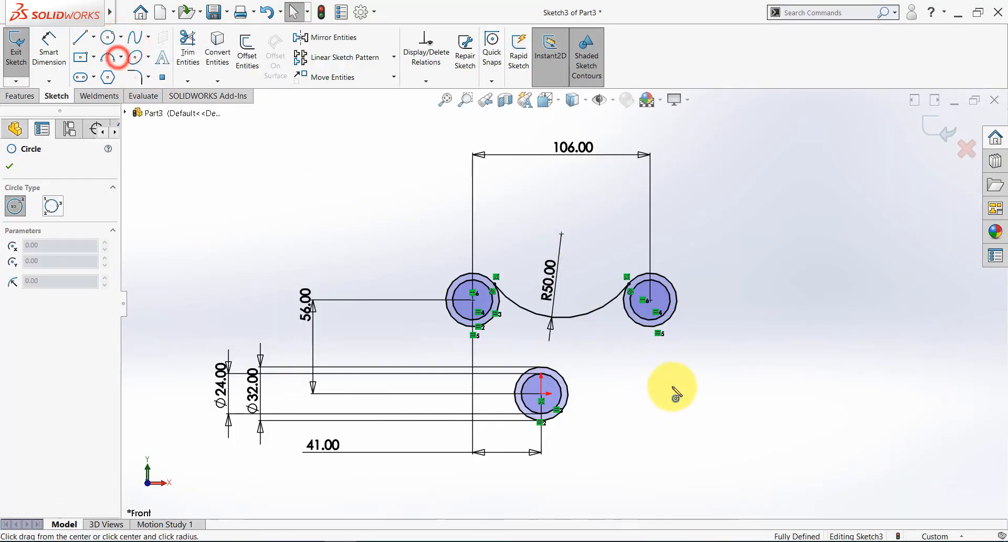
{"action": "key", "text": "alt+Tab"}
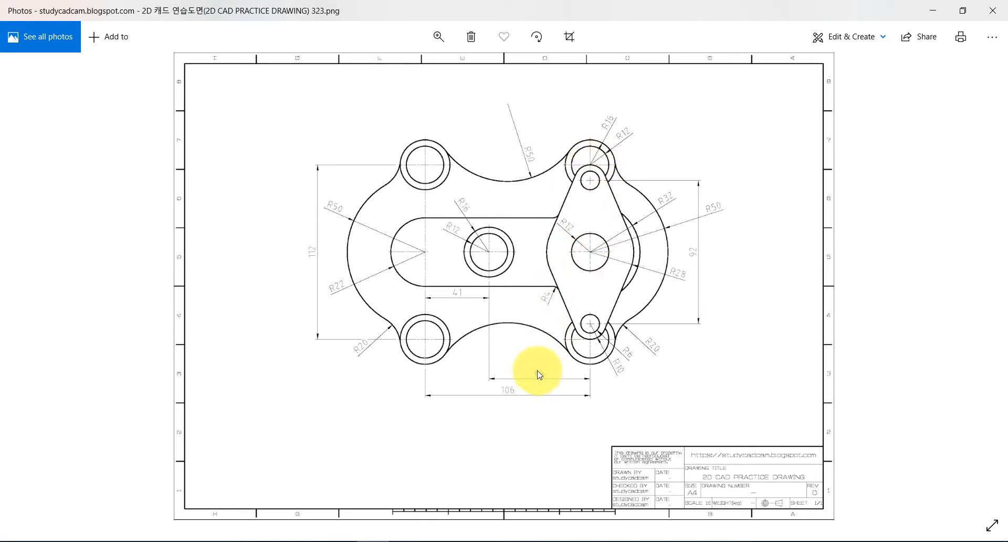
{"action": "key", "text": "alt+Tab"}
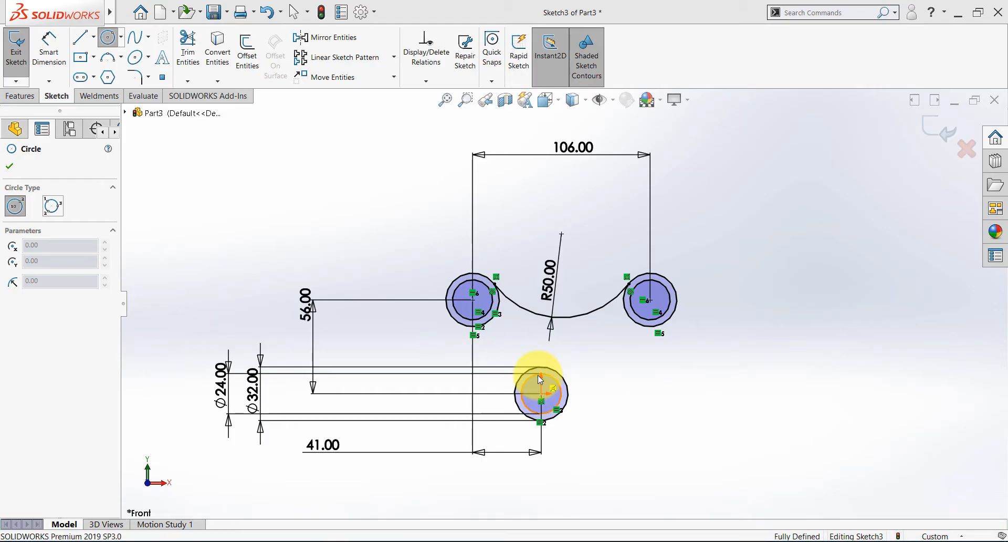
{"action": "scroll", "coordinate": [562, 312], "scroll_direction": "up", "scroll_amount": 2}
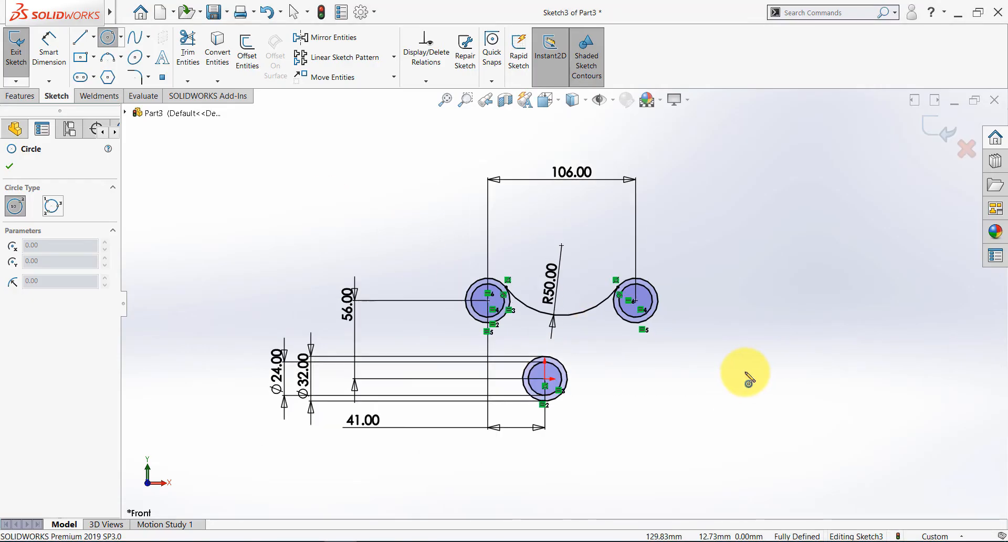
{"action": "left_click", "coordinate": [623, 366]}
{"action": "left_click", "coordinate": [624, 383]}
{"action": "key", "text": "Escape"}
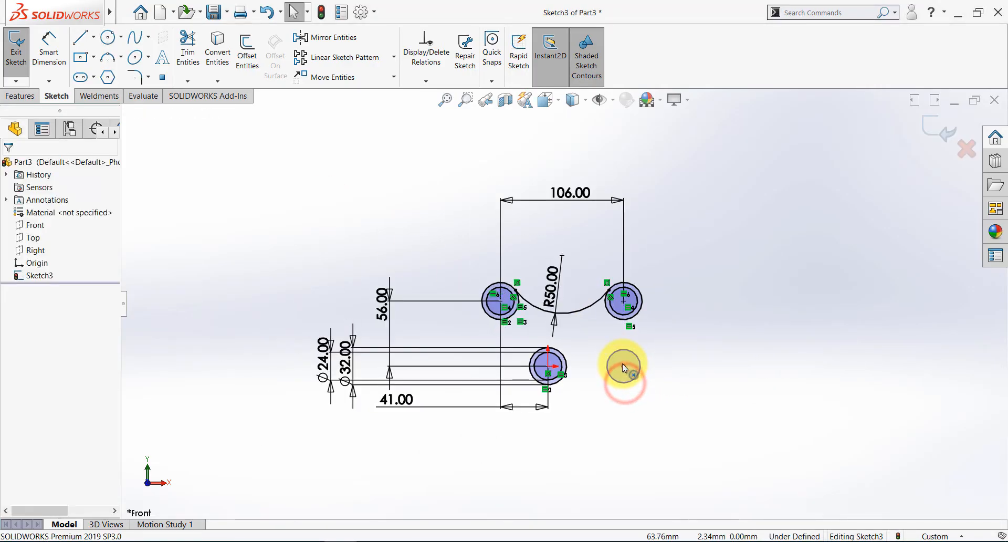
- Constrain the new circle's center vertical to the upper-right hole's center and horizontal to the origin circles' center
{"action": "left_click", "coordinate": [623, 364]}
{"action": "left_click", "coordinate": [624, 301], "text": "ctrl"}
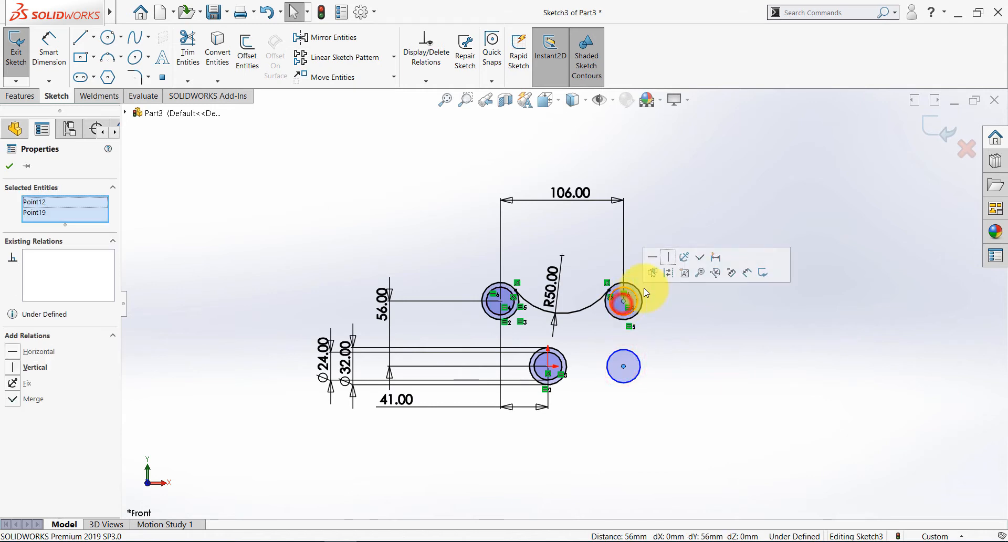
{"action": "left_click", "coordinate": [666, 258]}
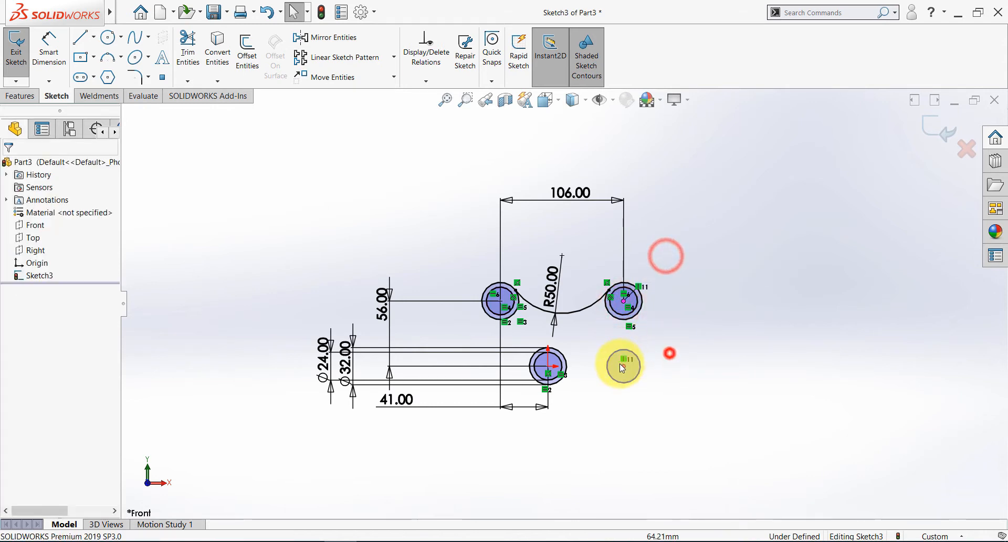
{"action": "left_click", "coordinate": [623, 365]}
{"action": "left_click", "coordinate": [549, 367], "text": "ctrl"}
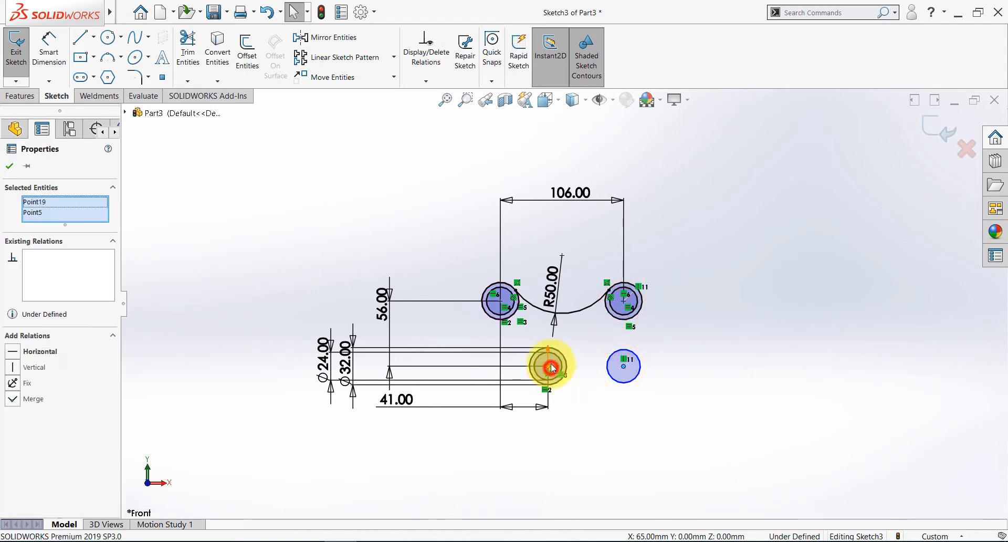
{"action": "left_click", "coordinate": [595, 337]}
{"action": "left_click", "coordinate": [663, 423]}
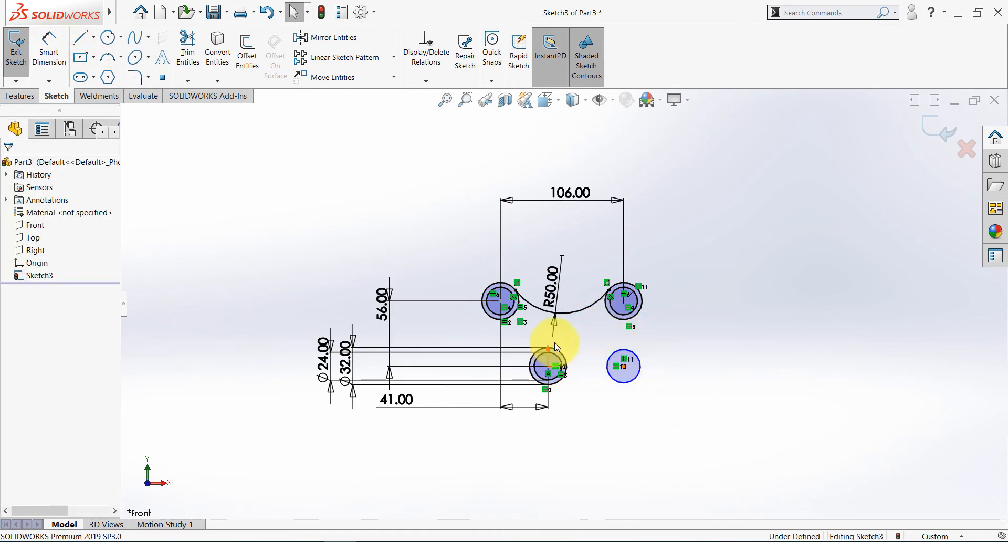
- Make the new circle equal to the inner 24 mm circle at the origin, matching the reference's R12 hole
{"action": "key", "text": "alt+Tab"}
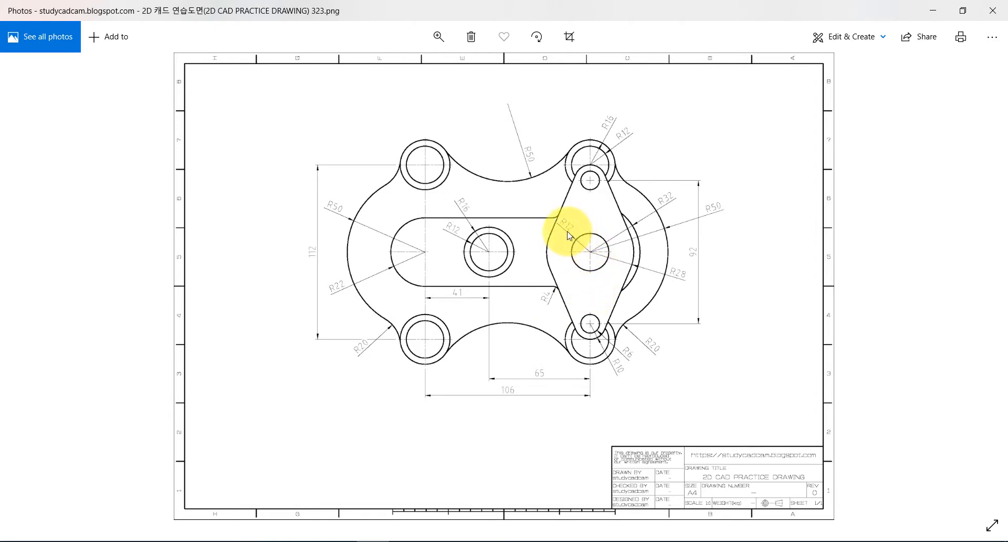
{"action": "key", "text": "alt+Tab"}
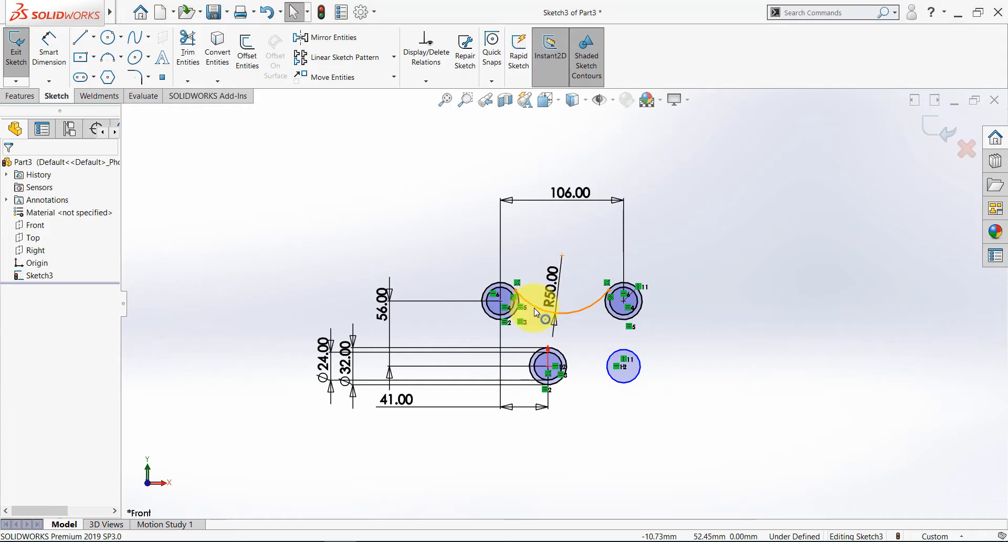
{"action": "scroll", "coordinate": [557, 357], "scroll_direction": "down", "scroll_amount": 2}
{"action": "left_click", "coordinate": [558, 346]}
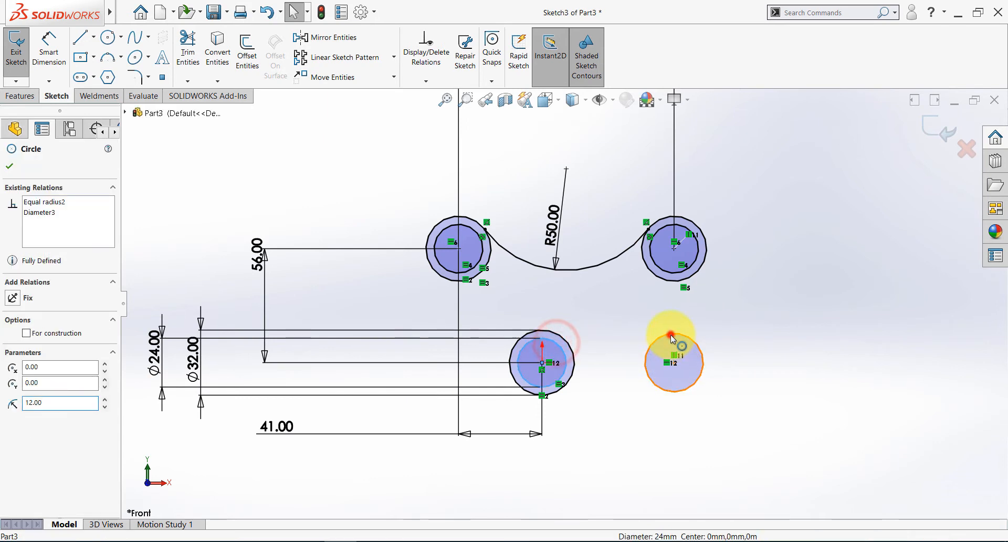
{"action": "left_click", "coordinate": [670, 335], "text": "ctrl"}
{"action": "left_click", "coordinate": [748, 294]}
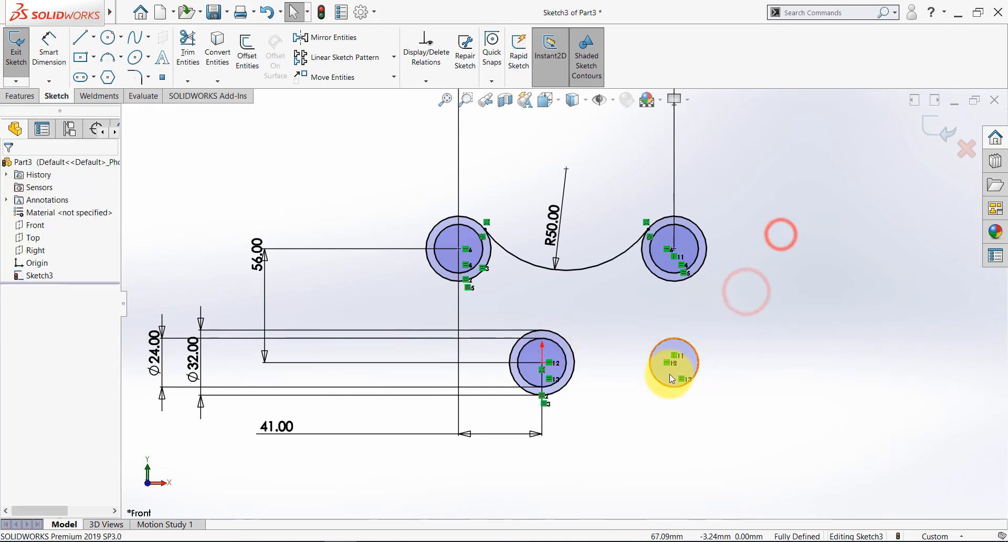
{"action": "scroll", "coordinate": [669, 373], "scroll_direction": "up", "scroll_amount": 2}
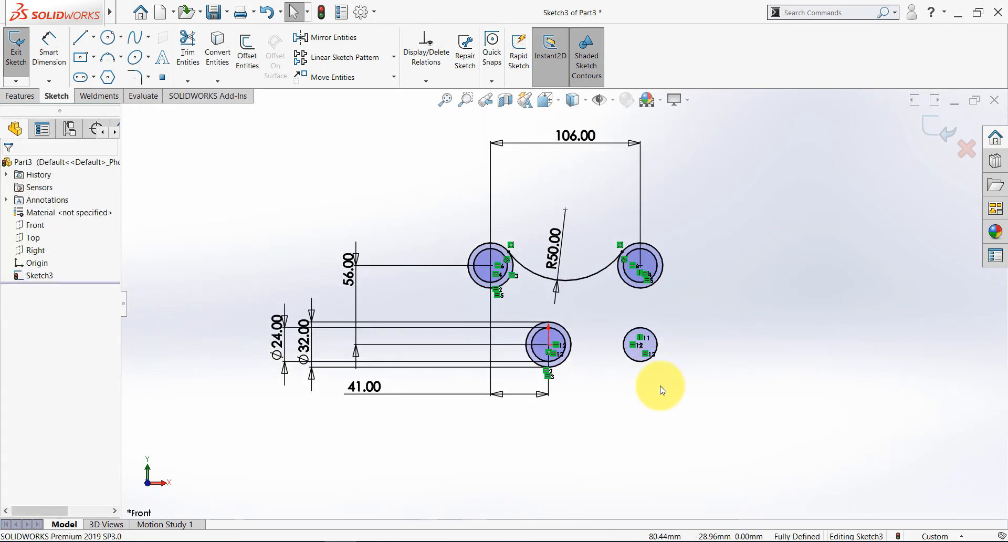
- Add a driven horizontal dimension below the circles, from the origin circles' center to the new circle's center
{"action": "key", "text": "alt+Tab"}
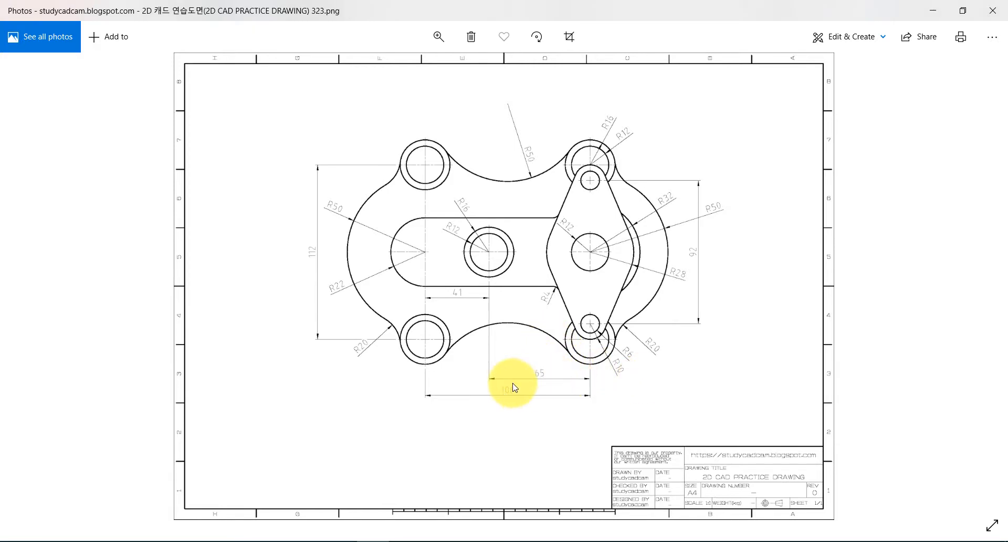
{"action": "key", "text": "alt+Tab"}
{"action": "left_click", "coordinate": [49, 48]}
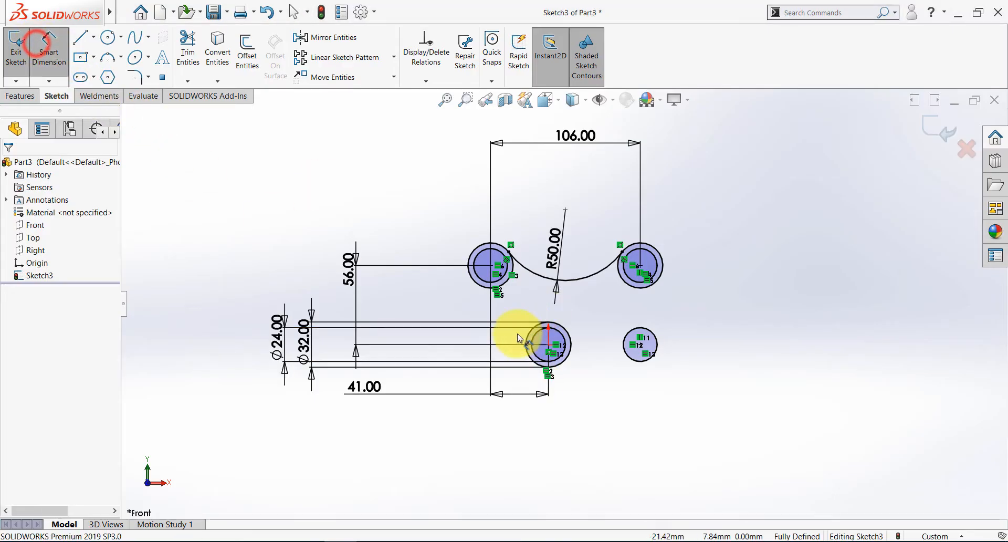
{"action": "left_click", "coordinate": [549, 344]}
{"action": "left_click", "coordinate": [639, 345]}
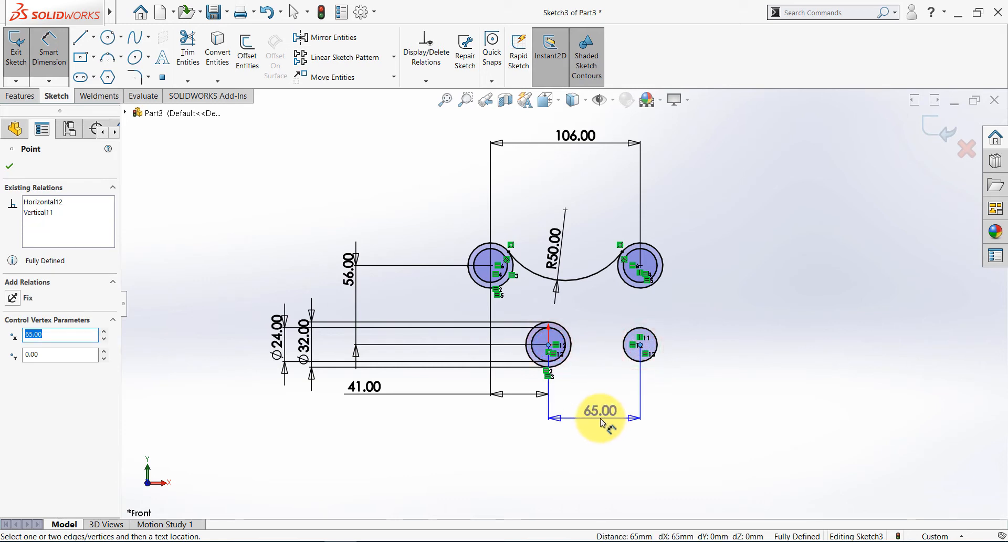
{"action": "left_click", "coordinate": [601, 422]}
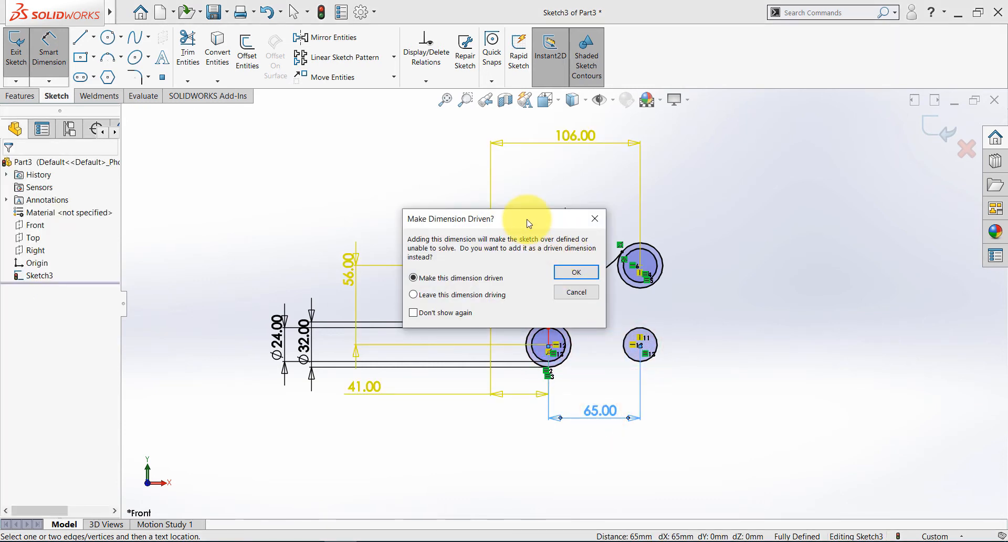
{"action": "left_click_drag", "start_coordinate": [527, 223], "coordinate": [331, 137]}
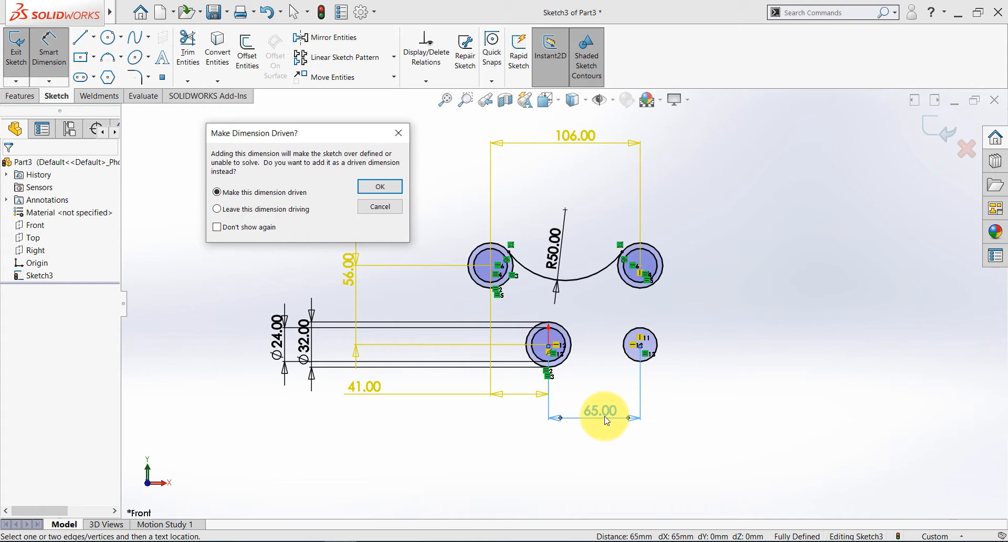
{"action": "left_click", "coordinate": [374, 190]}
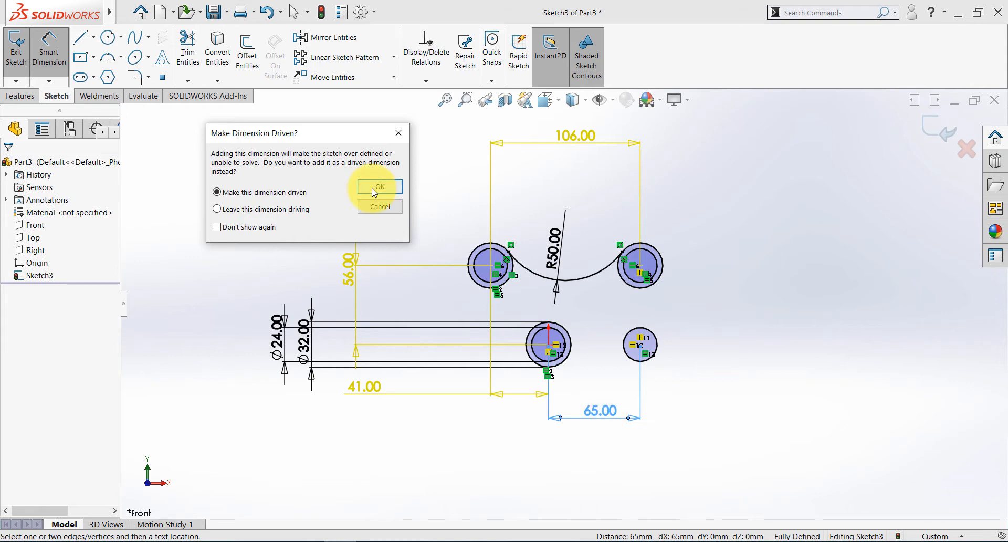
{"action": "left_click", "coordinate": [373, 190]}
{"action": "left_click", "coordinate": [384, 181]}
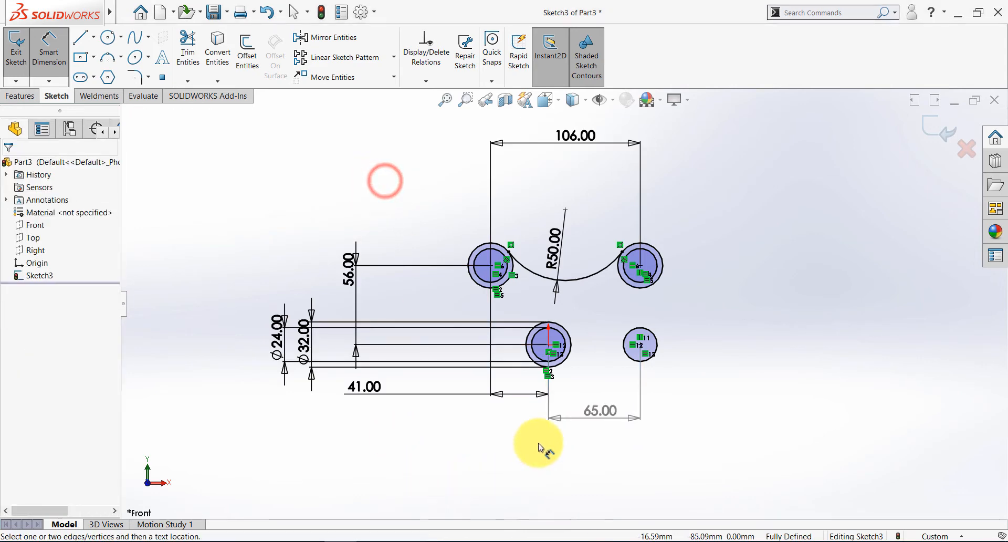
- Delete the driven center-to-center dimension below the circles
{"action": "left_click", "coordinate": [47, 60]}
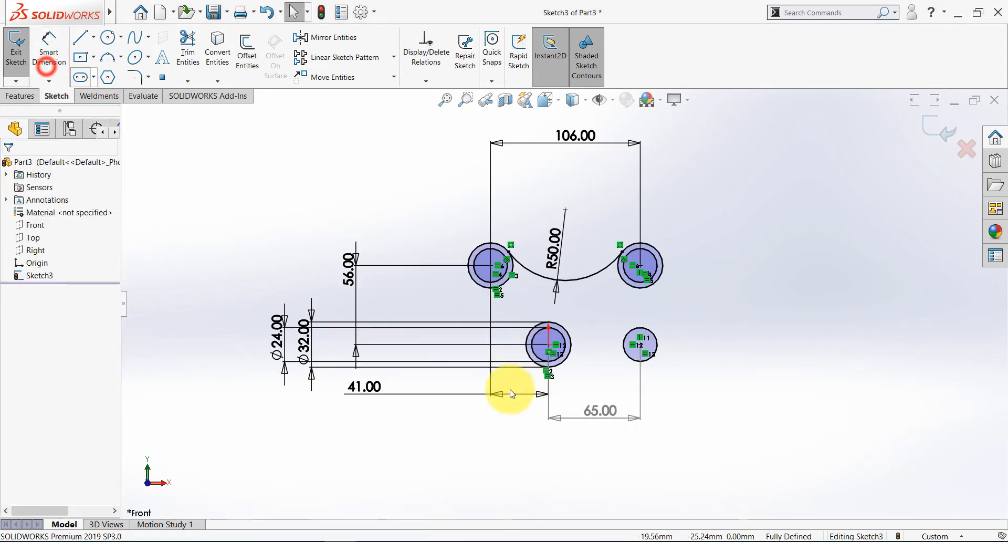
{"action": "left_click", "coordinate": [555, 418]}
{"action": "key", "text": "Delete"}
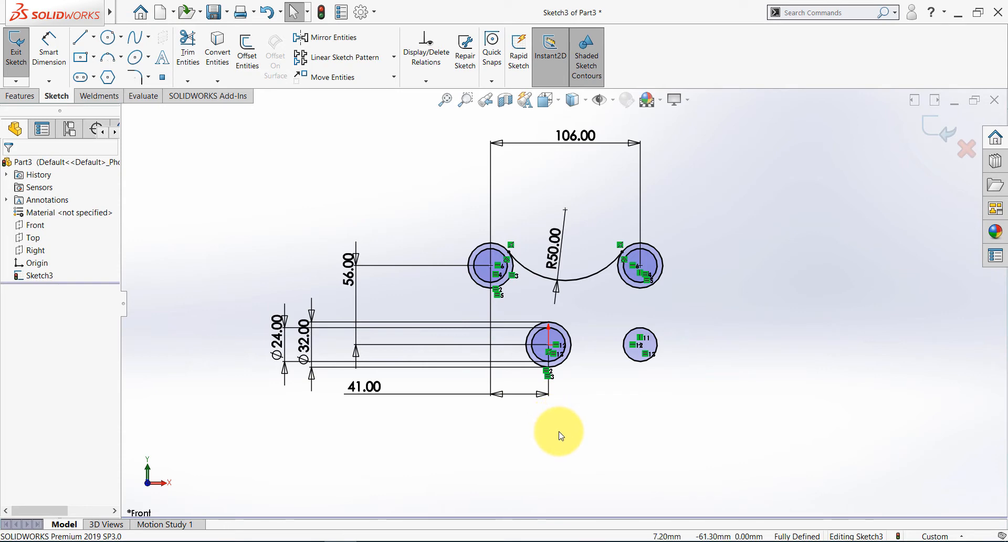
- Draw a circle about 61 mm in diameter concentric with the small circle aligned below the upper-right hole
{"action": "key", "text": "alt+Tab"}
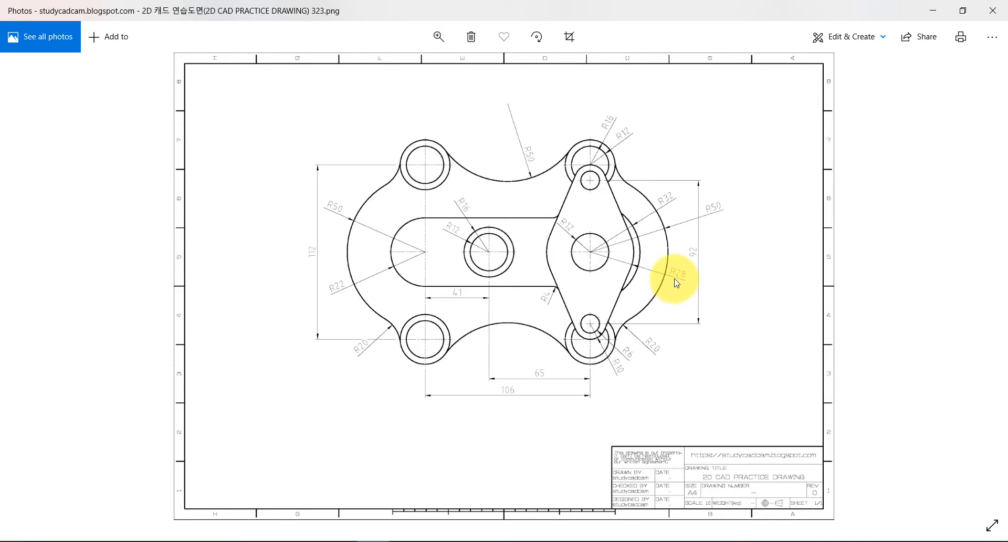
{"action": "key", "text": "alt+Tab"}
{"action": "left_click", "coordinate": [109, 38]}
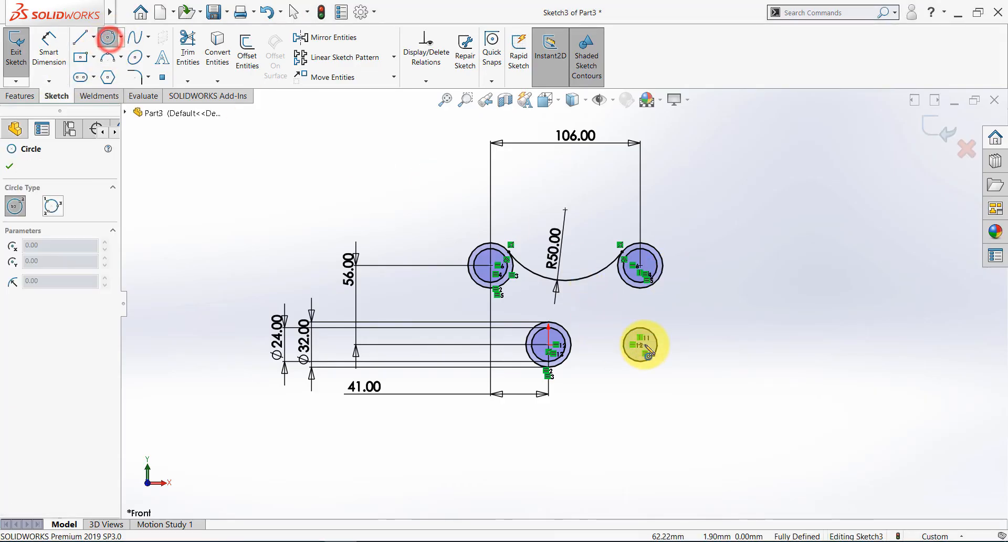
{"action": "left_click", "coordinate": [640, 345]}
{"action": "left_click", "coordinate": [661, 309]}
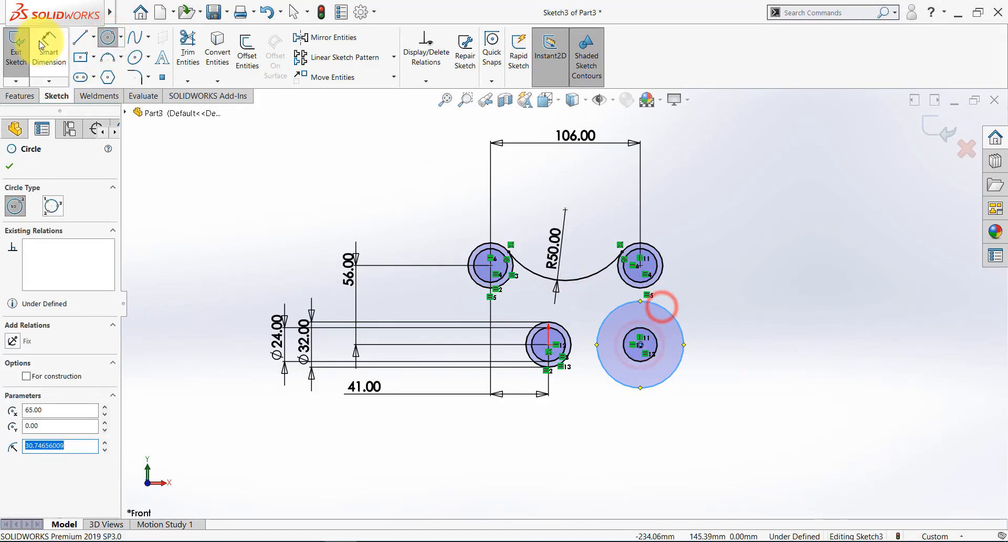
- Dimension the large concentric circle's diameter as 28*2, giving 56 mm, with the text outside it
{"action": "left_click", "coordinate": [39, 41]}
{"action": "left_click", "coordinate": [680, 325]}
{"action": "left_click", "coordinate": [719, 337]}
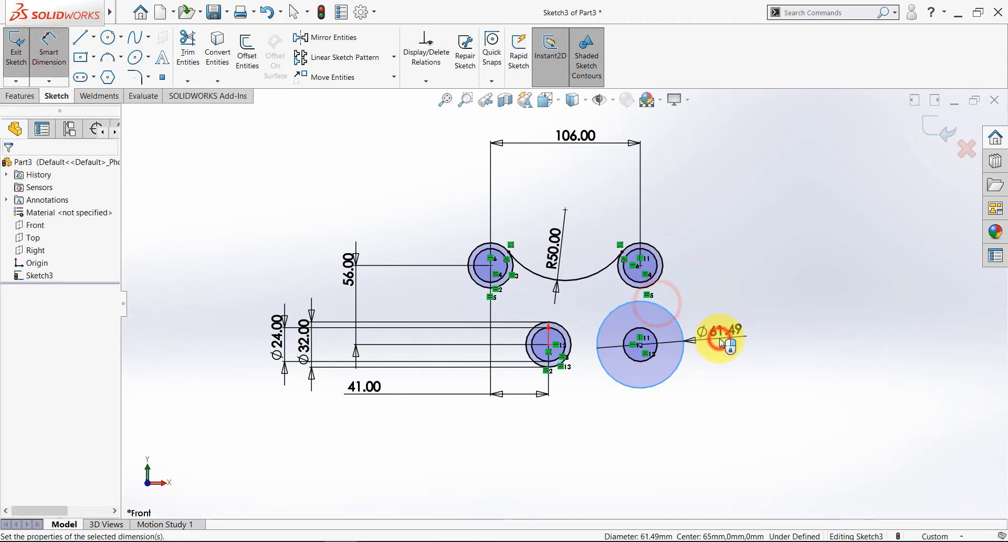
{"action": "type", "text": "28*2"}
{"action": "key", "text": "Return"}
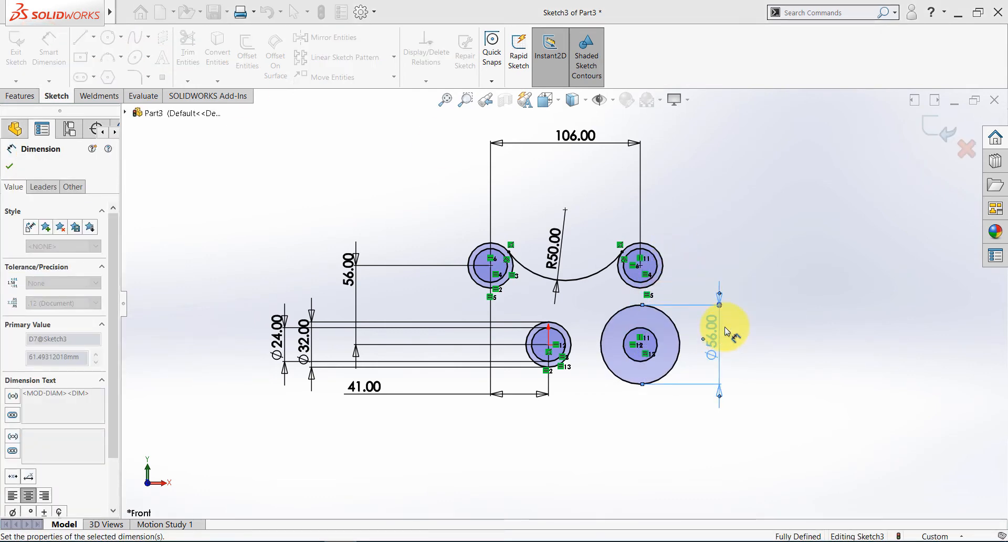
{"action": "left_click", "coordinate": [800, 265]}
- Draw a small circle below the 56 mm circle, vertically in line with its center, and check the reference drawing
{"action": "key", "text": "alt+Tab"}
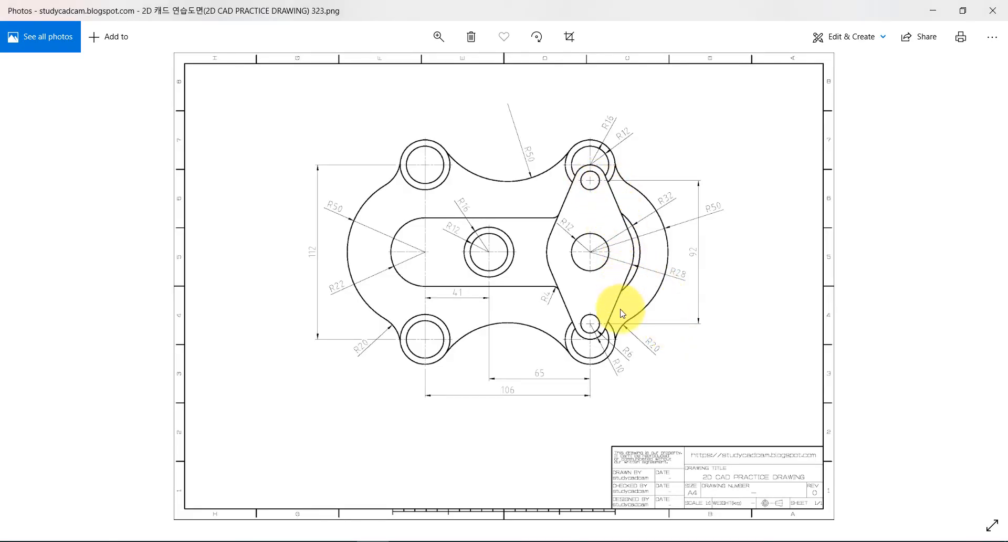
{"action": "key", "text": "alt+Tab"}
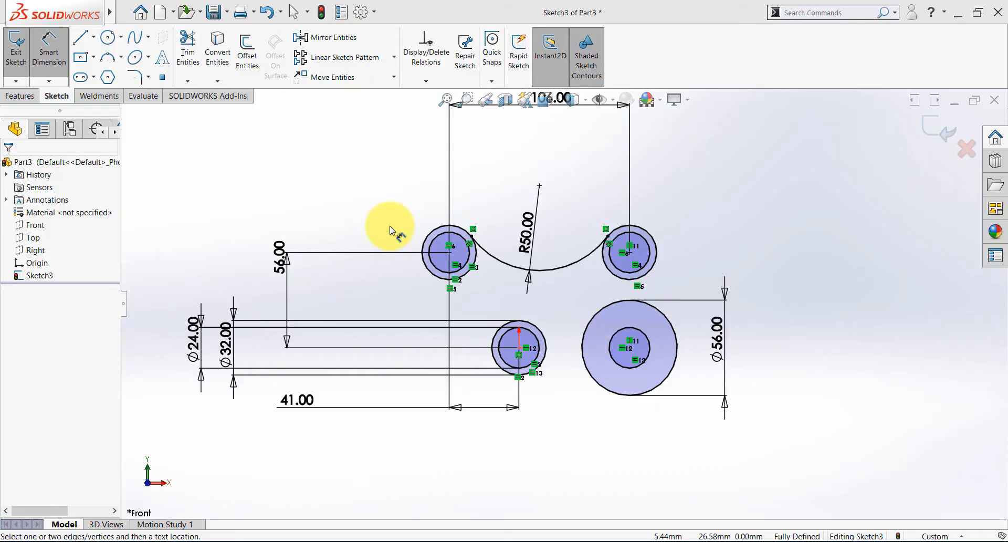
{"action": "key", "text": "alt+Tab"}
{"action": "key", "text": "alt+Tab"}
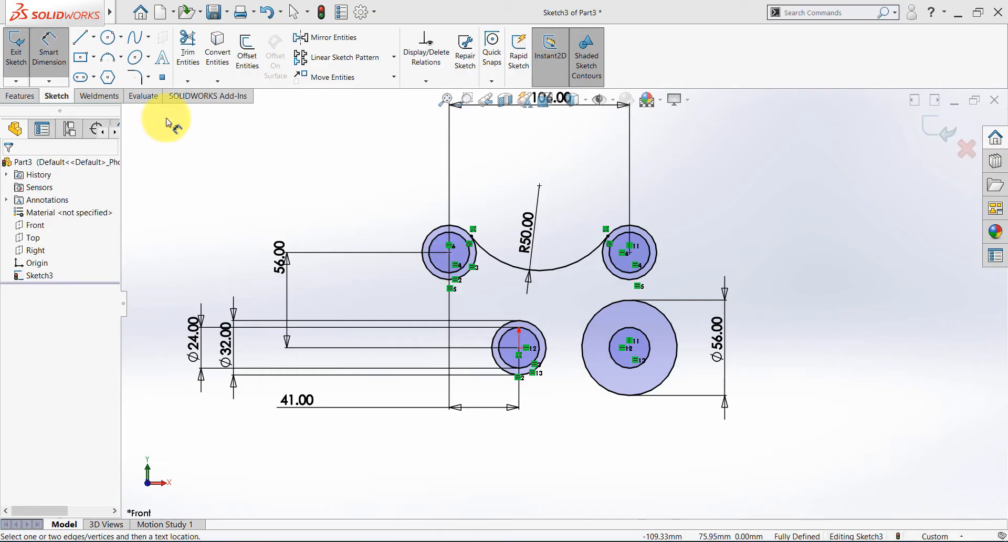
{"action": "left_click", "coordinate": [108, 37]}
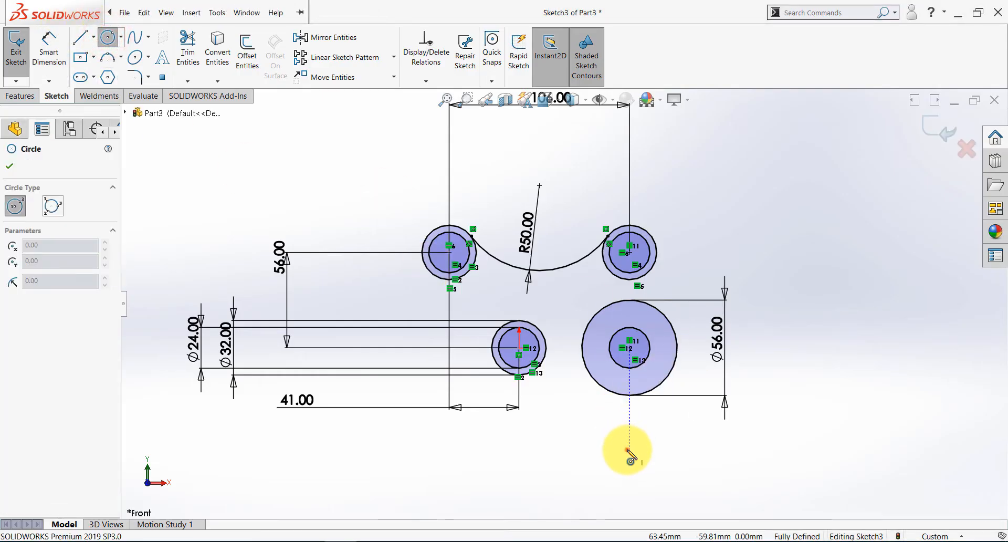
{"action": "mouse_move", "coordinate": [630, 449]}
{"action": "left_mouse_down"}
{"action": "mouse_move", "coordinate": [635, 483]}
{"action": "mouse_move", "coordinate": [628, 457]}
{"action": "mouse_move", "coordinate": [632, 467]}
{"action": "left_mouse_up"}
{"action": "key", "text": "Escape"}
{"action": "key", "text": "alt+Tab"}
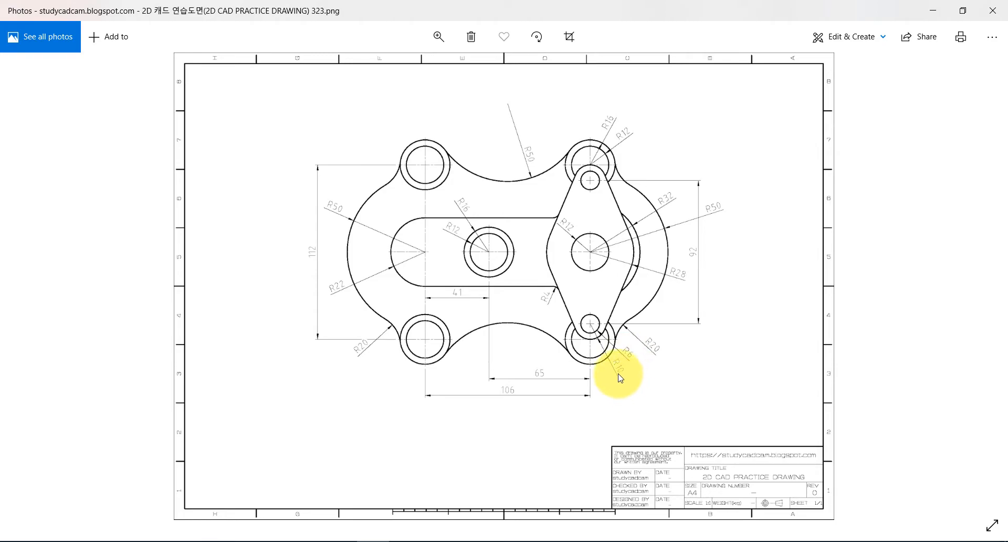
- Dimension the two small concentric circles below the 56 mm circle with diameters of 12 mm and 20 mm
{"action": "key", "text": "alt+Tab"}
{"action": "left_click", "coordinate": [49, 47]}
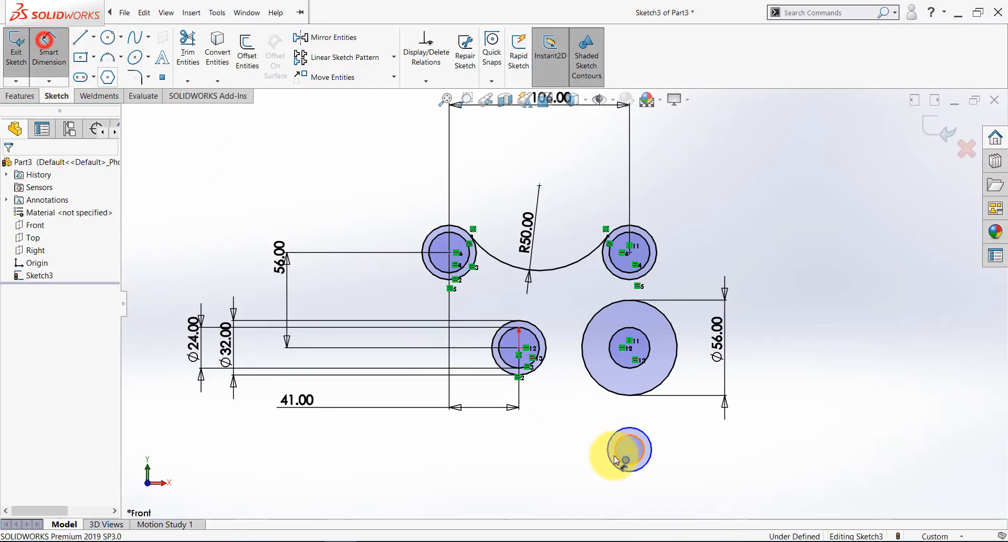
{"action": "left_click", "coordinate": [636, 441]}
{"action": "left_click", "coordinate": [676, 451]}
{"action": "type", "text": "12"}
{"action": "key", "text": "Return"}
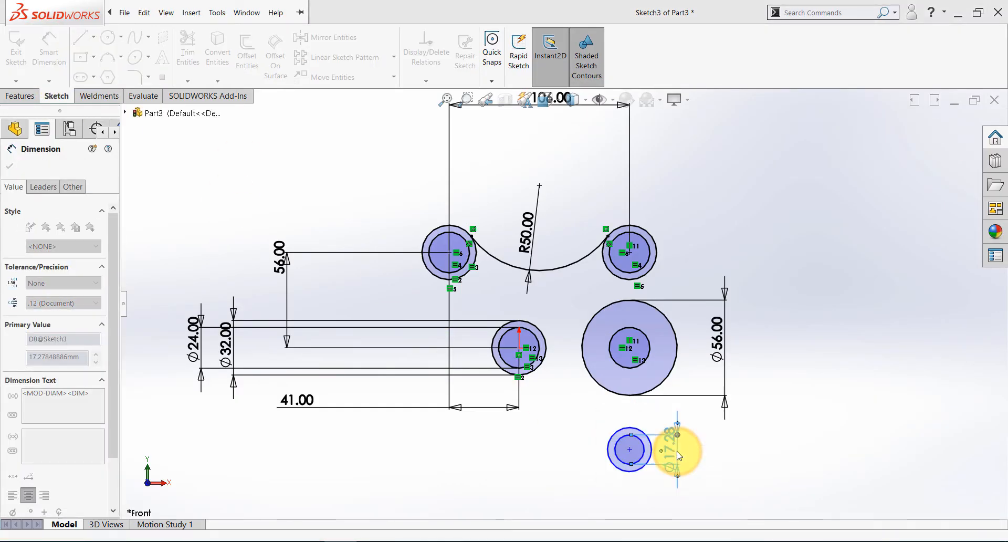
{"action": "left_click", "coordinate": [636, 432]}
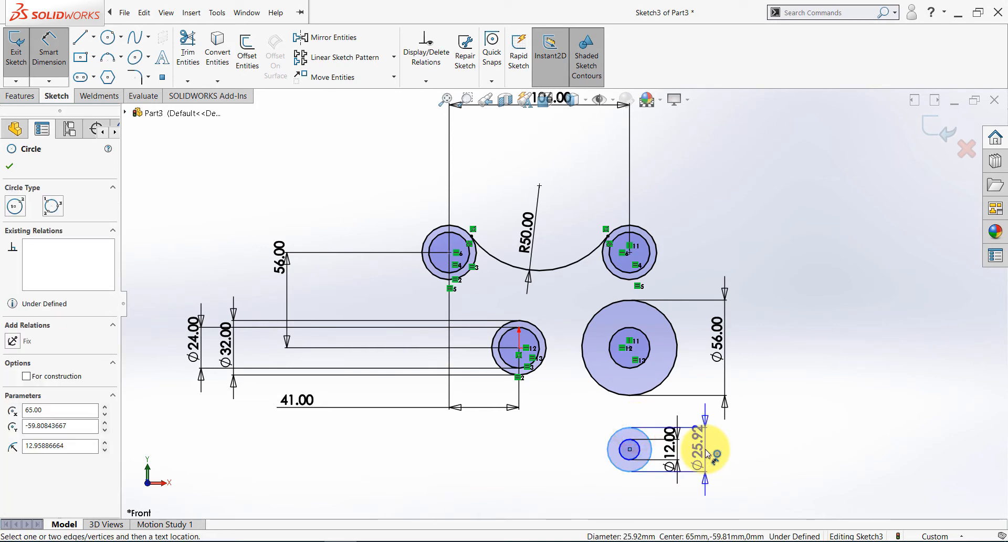
{"action": "left_click", "coordinate": [706, 453]}
{"action": "type", "text": "20"}
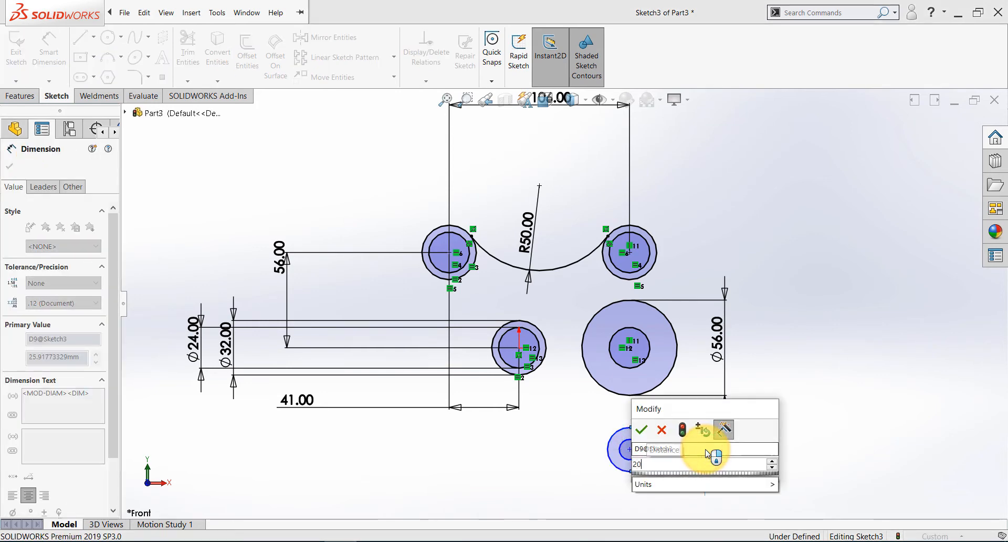
{"action": "key", "text": "Return"}
{"action": "key", "text": "Escape"}
- Add a vertical relation between the centers of the small concentric circles and the 56 mm circle
{"action": "left_click", "coordinate": [630, 449]}
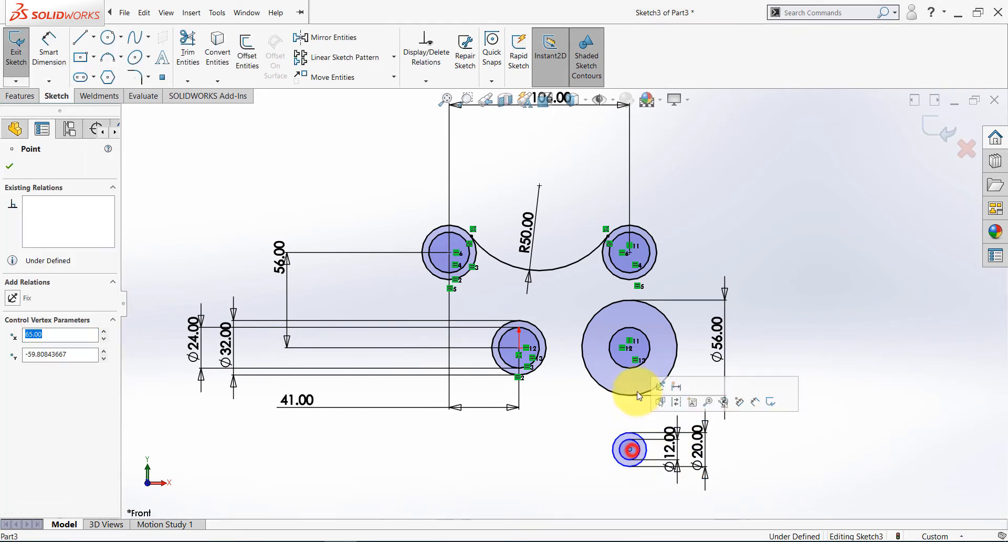
{"action": "left_click", "coordinate": [630, 348], "text": "ctrl"}
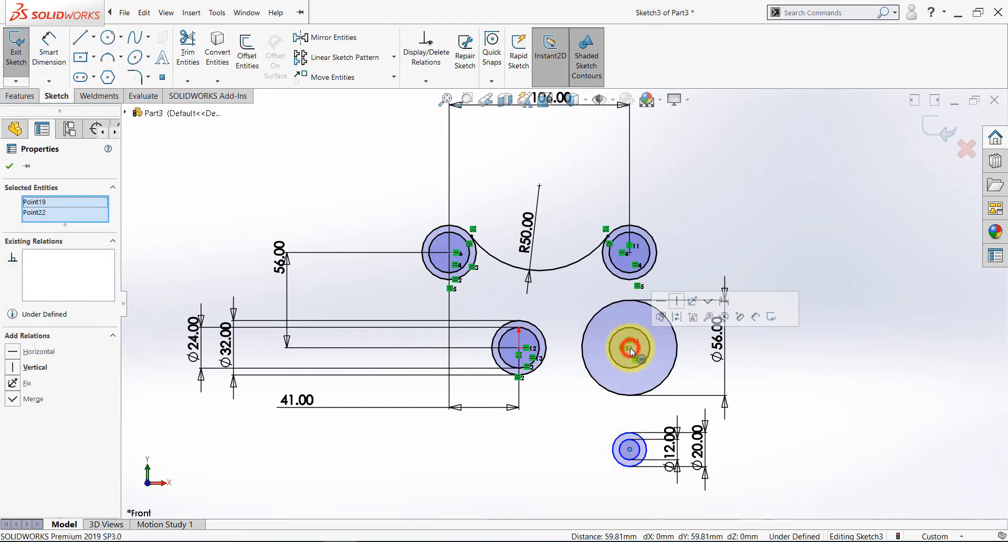
{"action": "left_click", "coordinate": [675, 301]}
- Check the reference drawing and dimension the vertical center distance from the 56 mm circle to the small circles as half of 92, giving 46 mm
{"action": "key", "text": "alt+Tab"}
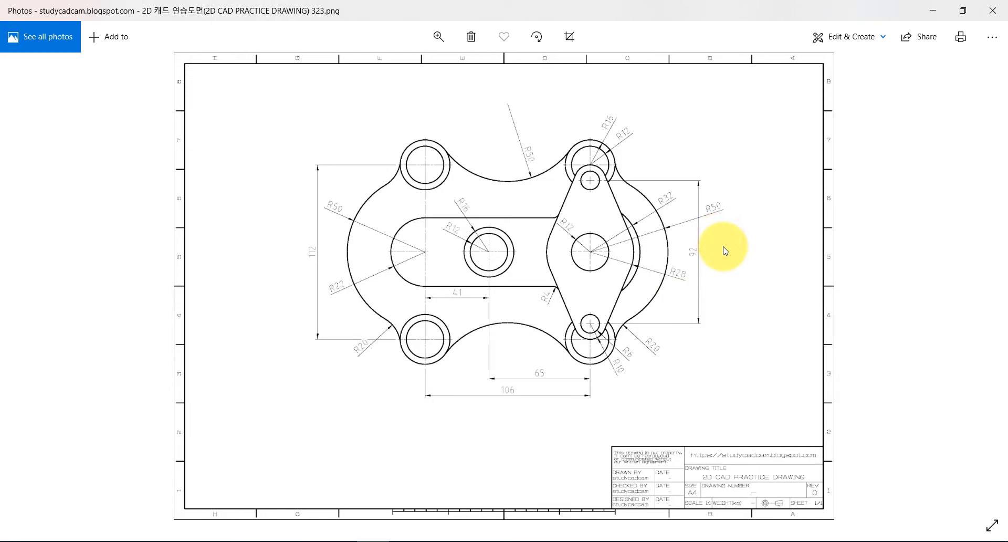
{"action": "key", "text": "alt+Tab"}
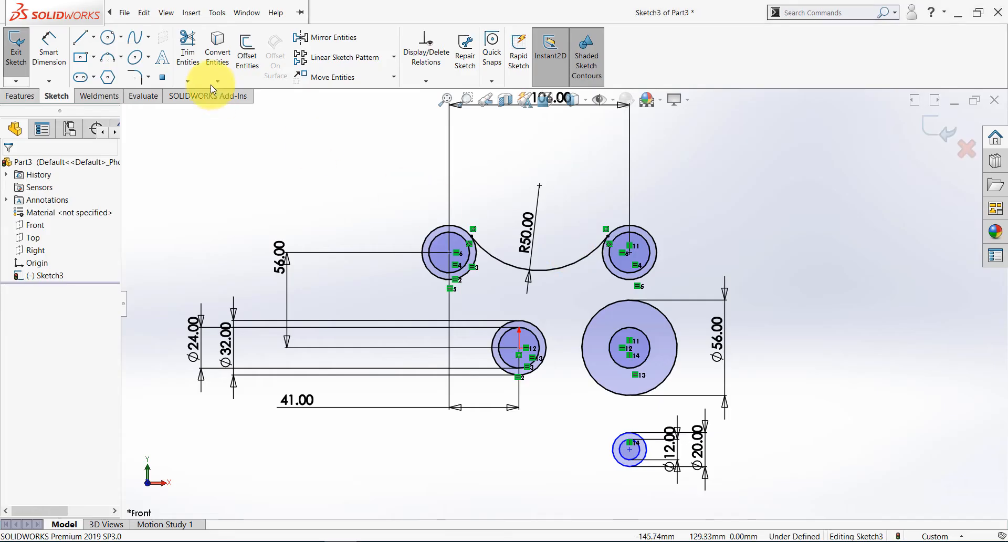
{"action": "left_click", "coordinate": [49, 46]}
{"action": "left_click", "coordinate": [629, 348]}
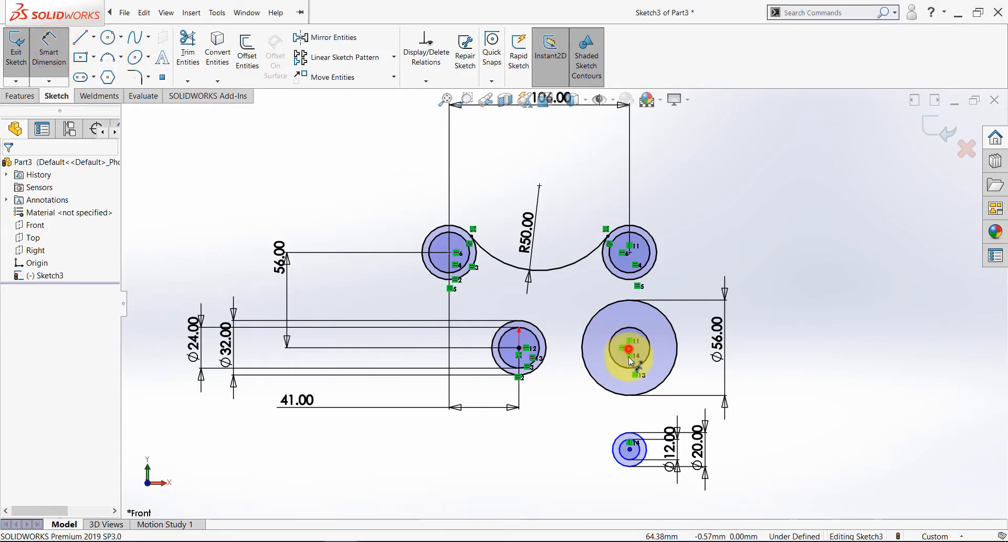
{"action": "left_click", "coordinate": [630, 449]}
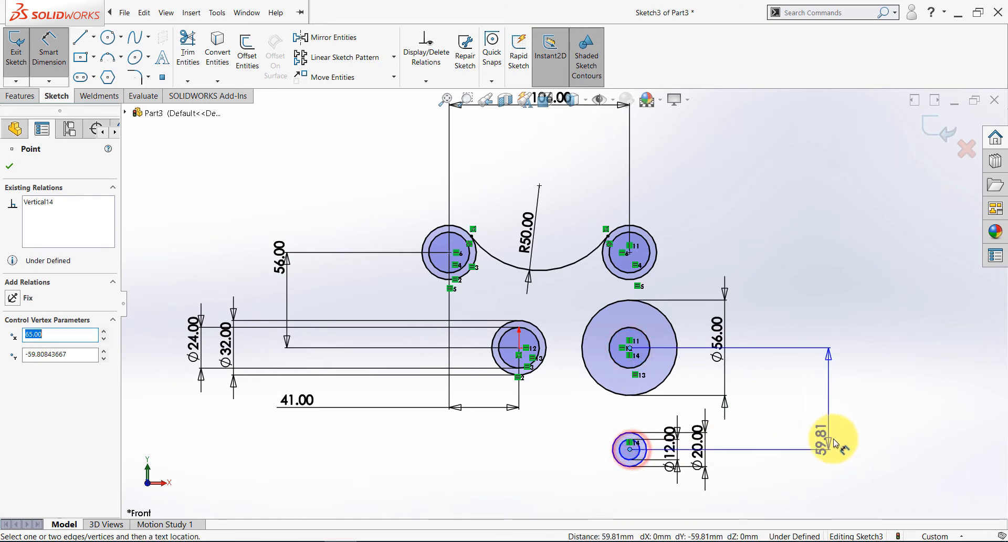
{"action": "left_click", "coordinate": [848, 425]}
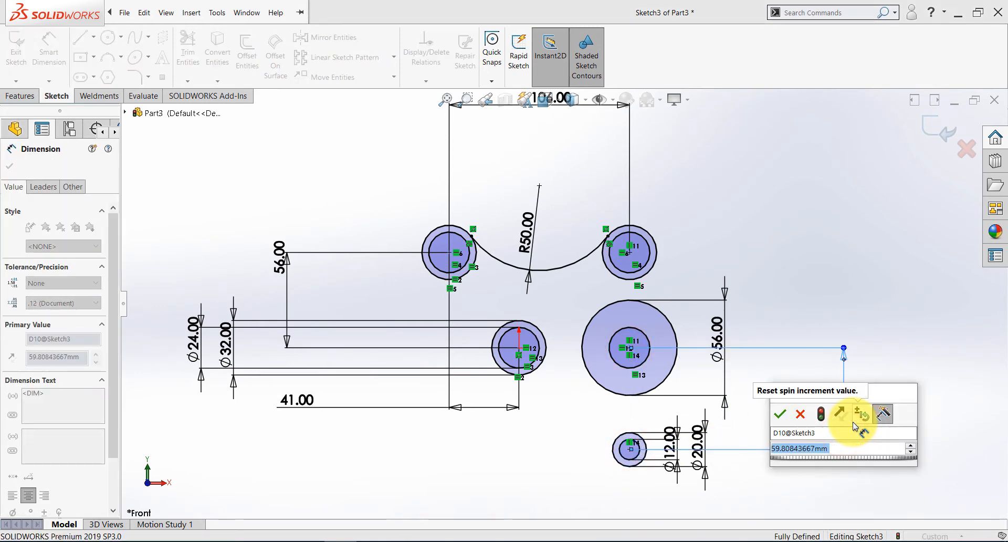
{"action": "type", "text": "90"}
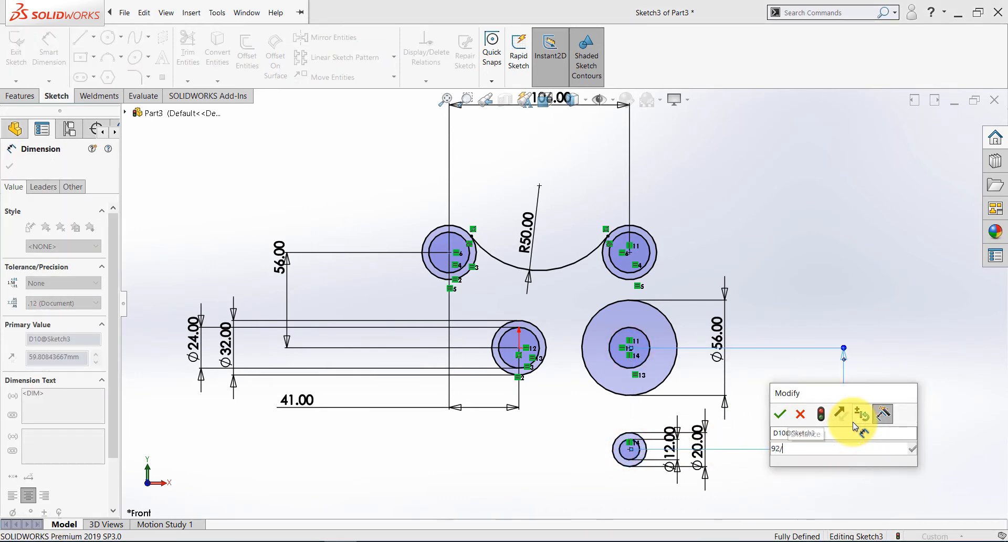
{"action": "key", "text": "Return"}
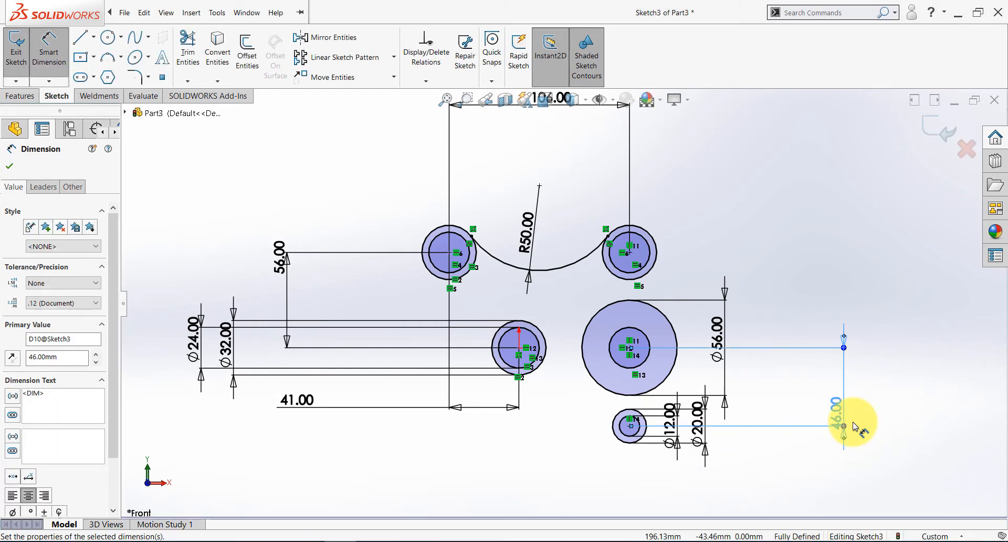
{"action": "left_click", "coordinate": [852, 421]}
- Move the 12 mm and 20 mm diameter dimensions below the small circles and the 56 mm diameter dimension above and farther out
{"action": "scroll", "coordinate": [777, 473], "scroll_direction": "down", "scroll_amount": 2}
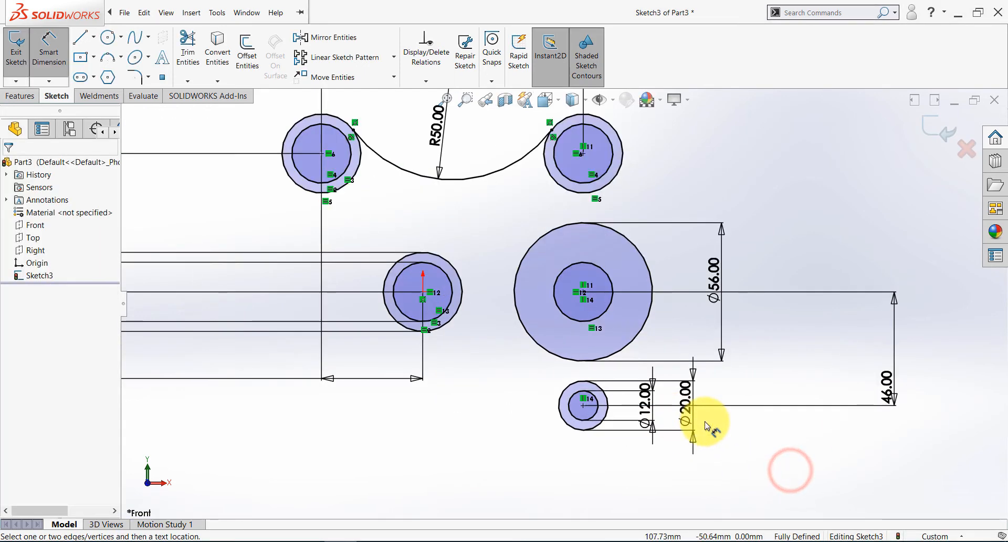
{"action": "scroll", "coordinate": [611, 374], "scroll_direction": "up", "scroll_amount": 2}
{"action": "left_click_drag", "start_coordinate": [630, 381], "coordinate": [652, 483]}
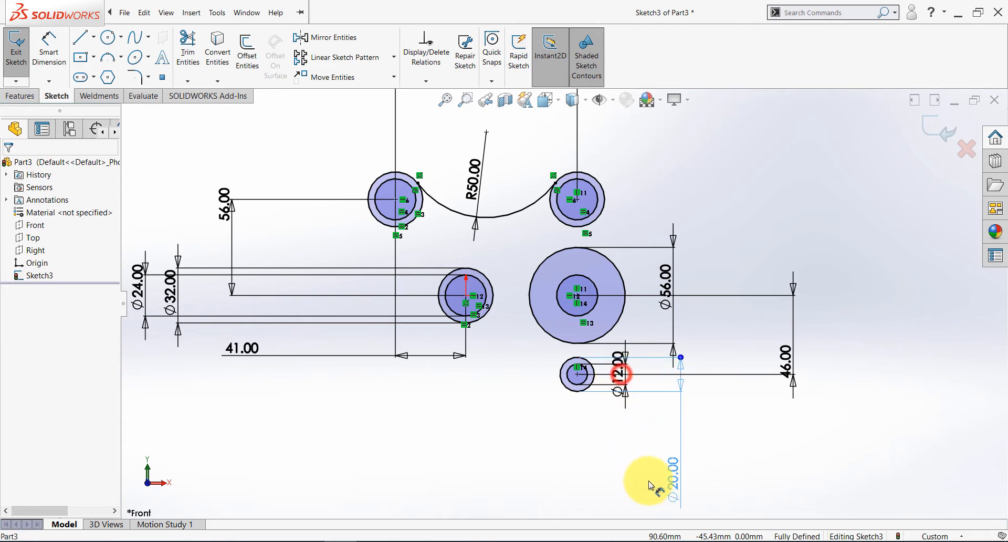
{"action": "left_click", "coordinate": [624, 375]}
{"action": "left_click_drag", "start_coordinate": [626, 376], "coordinate": [629, 469]}
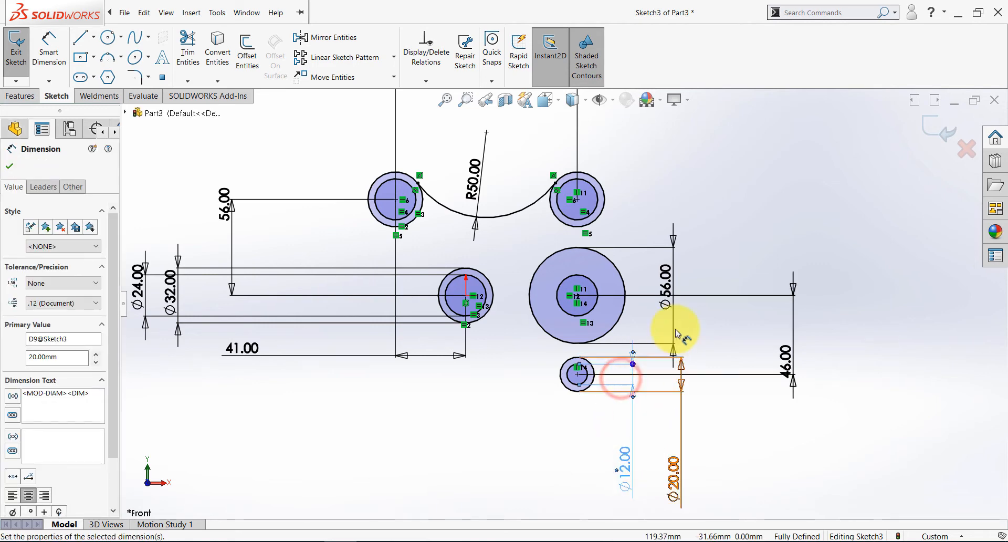
{"action": "left_click_drag", "start_coordinate": [667, 295], "coordinate": [695, 211]}
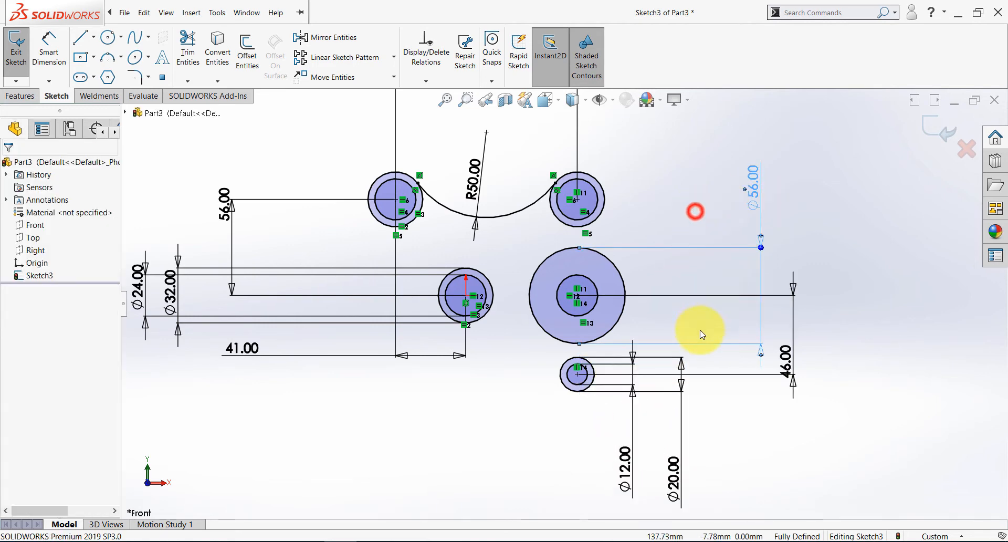
- Draw a horizontal centerline from the origin to the center of the 56 mm circle
{"action": "scroll", "coordinate": [620, 315], "scroll_direction": "up", "scroll_amount": 2}
{"action": "scroll", "coordinate": [621, 316], "scroll_direction": "down", "scroll_amount": 1}
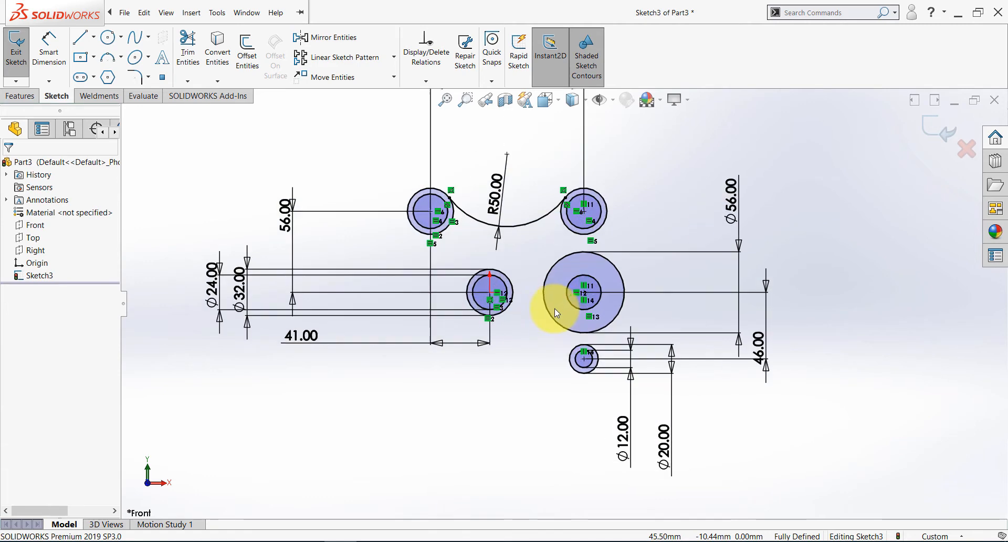
{"action": "left_click", "coordinate": [93, 37]}
{"action": "left_click", "coordinate": [92, 57]}
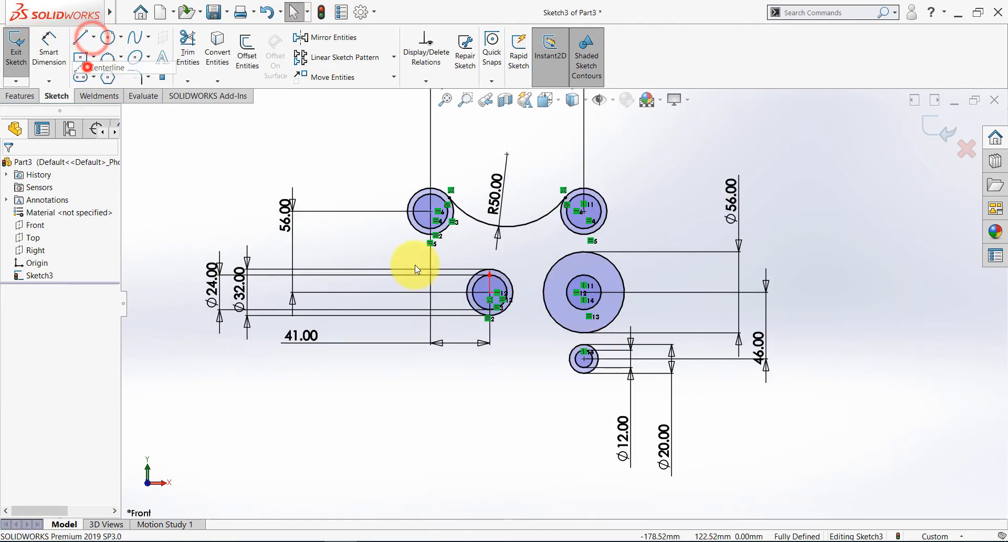
{"action": "left_click", "coordinate": [487, 293]}
{"action": "left_click", "coordinate": [584, 293]}
{"action": "key", "text": "Escape"}
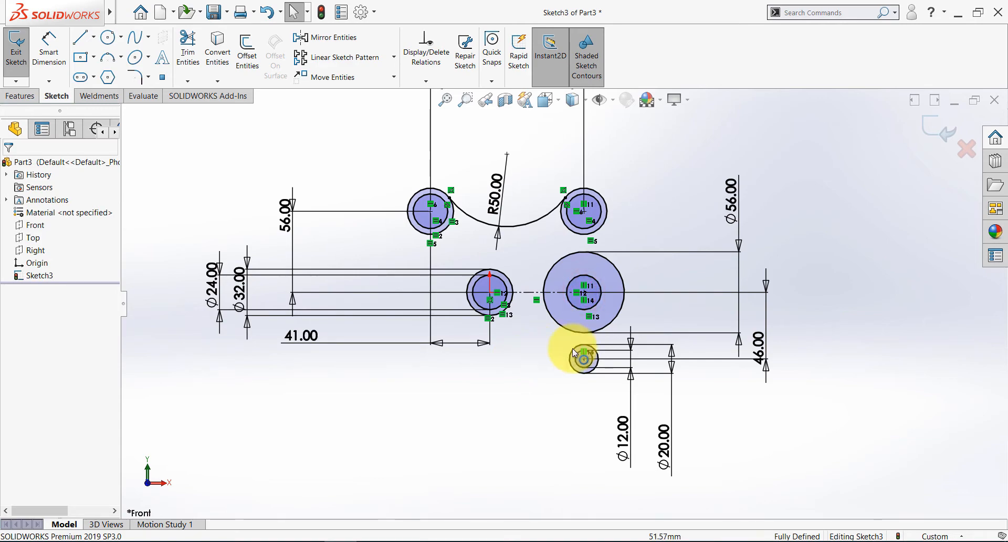
- Check the link outline in the reference drawing and draw its left line tangent to the 20 mm and 56 mm circles
{"action": "key", "text": "alt+Tab"}
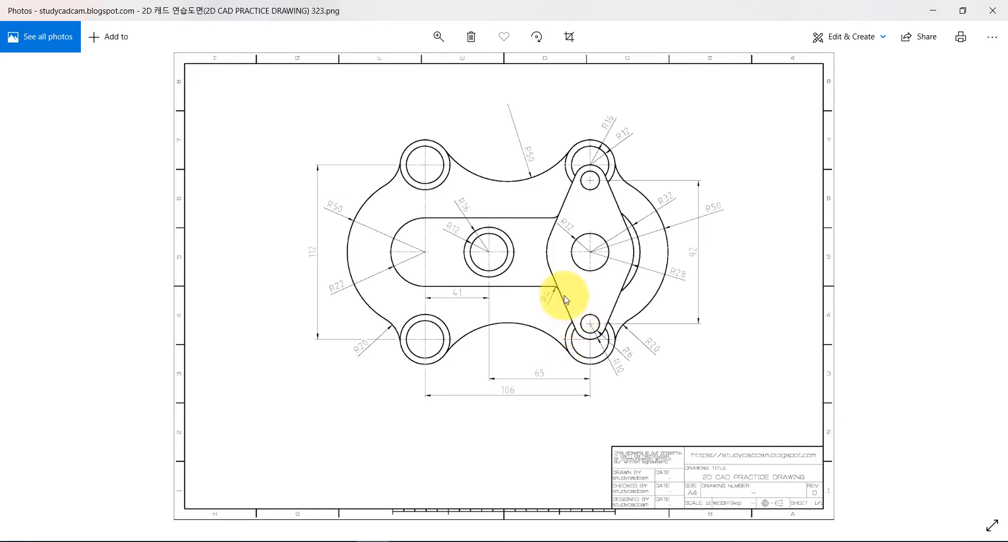
{"action": "key", "text": "alt+Tab"}
{"action": "left_click", "coordinate": [83, 46]}
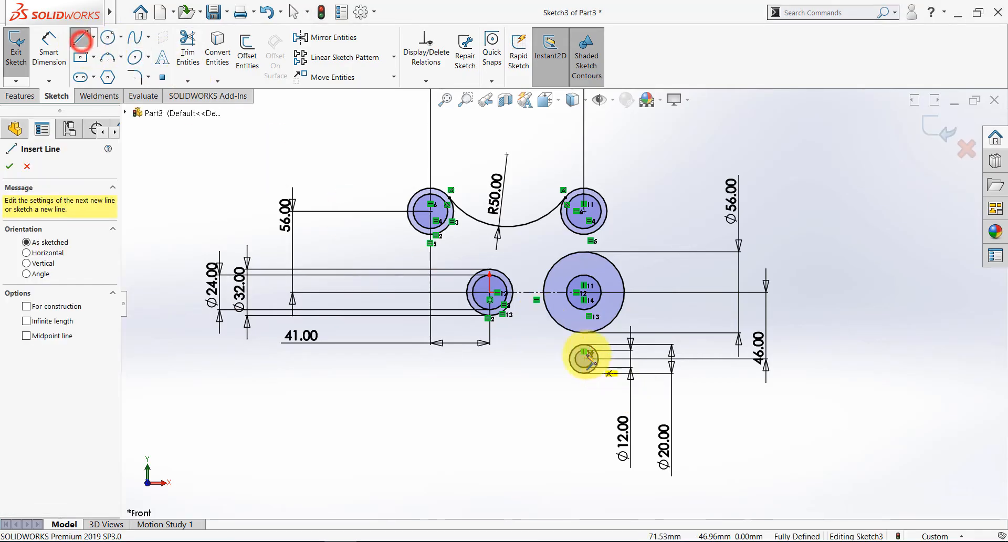
{"action": "scroll", "coordinate": [578, 360], "scroll_direction": "down", "scroll_amount": 3}
{"action": "left_click", "coordinate": [564, 370]}
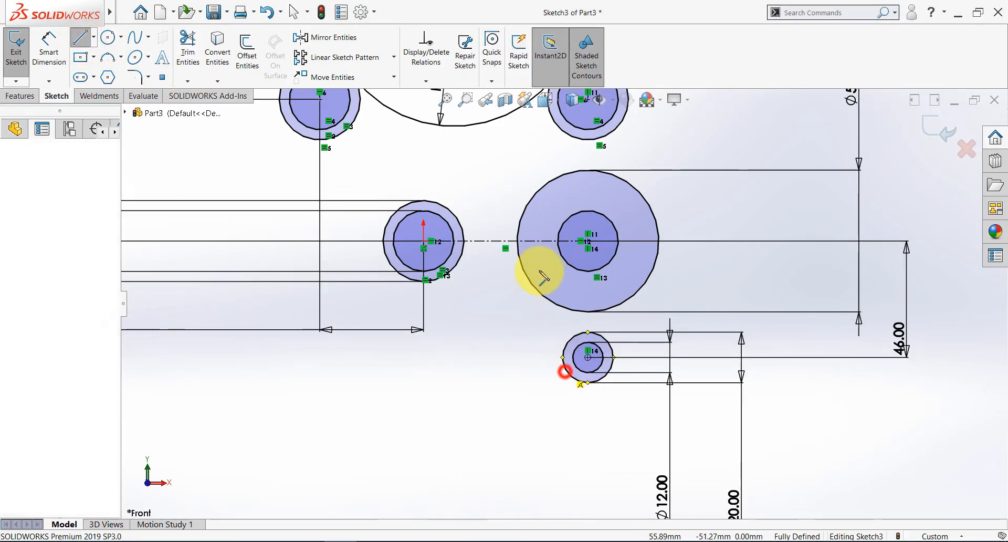
{"action": "left_click", "coordinate": [522, 264]}
{"action": "key", "text": "Escape"}
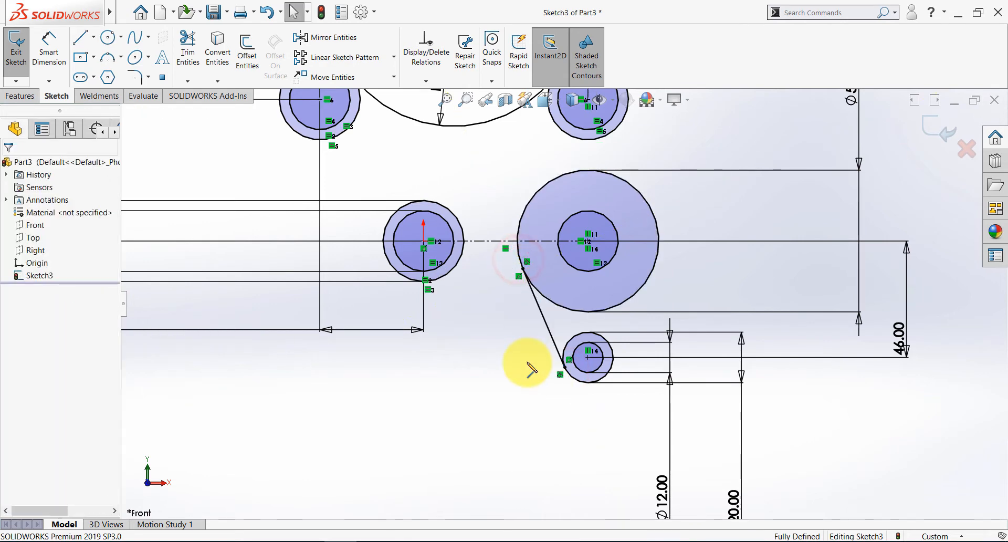
- Draw the link's right line tangent to the 20 mm and 56 mm circles
{"action": "left_click", "coordinate": [84, 35]}
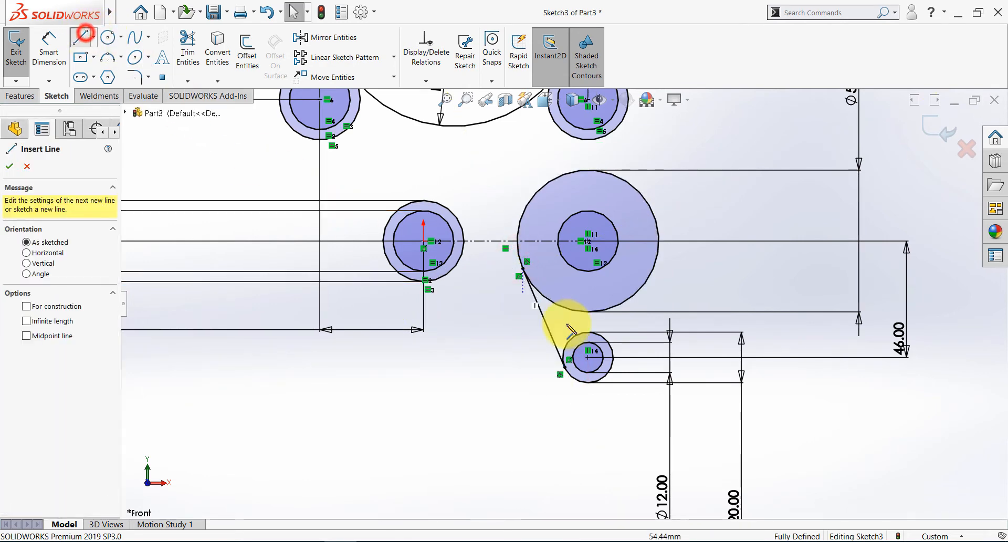
{"action": "left_click", "coordinate": [613, 358]}
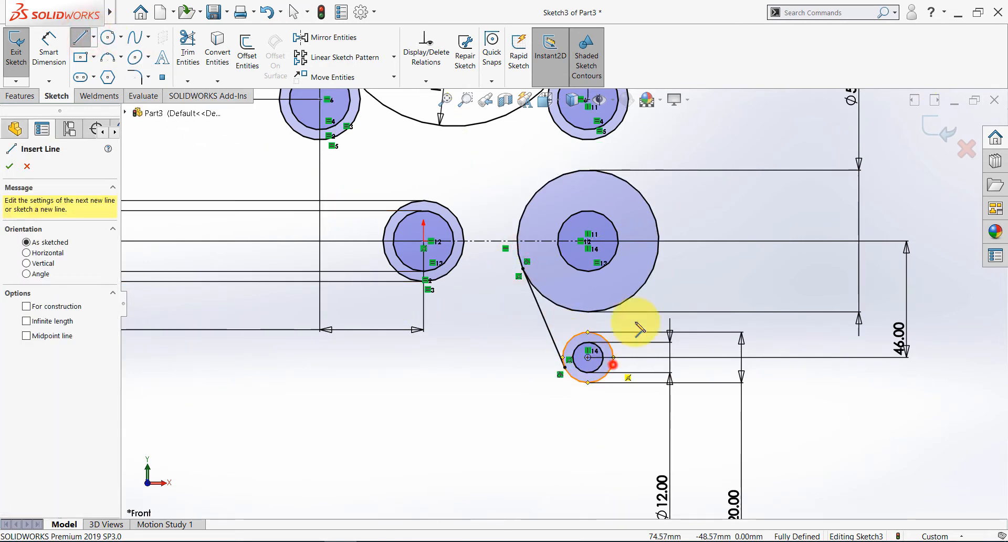
{"action": "left_click", "coordinate": [658, 257]}
{"action": "key", "text": "Escape"}
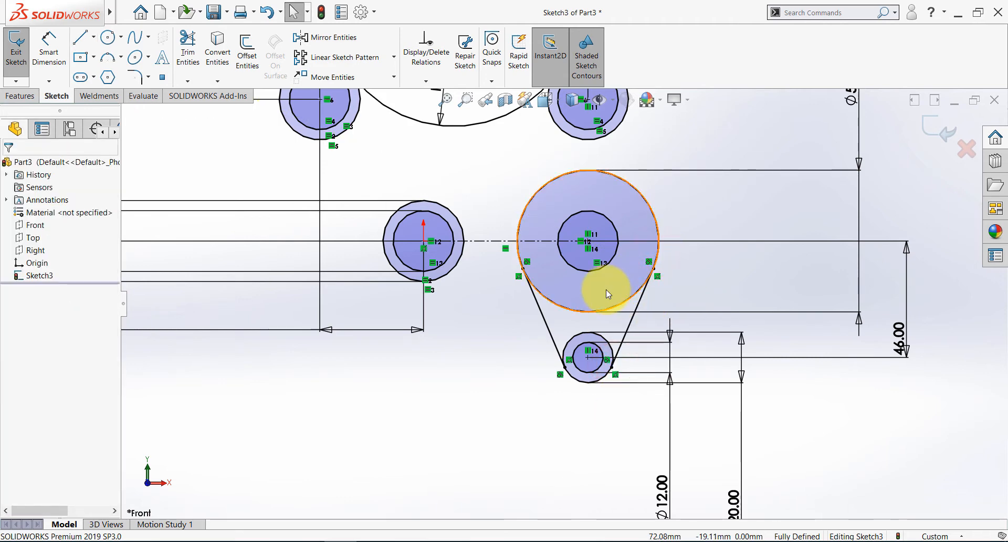
- Trim the 56 mm and 20 mm circle arcs lying between the two tangent lines and compare with the reference drawing
{"action": "left_click", "coordinate": [199, 54]}
{"action": "mouse_move", "coordinate": [549, 332]}
{"action": "left_mouse_down"}
{"action": "mouse_move", "coordinate": [549, 310]}
{"action": "mouse_move", "coordinate": [562, 303]}
{"action": "left_mouse_up"}
{"action": "key", "text": "alt+Tab"}
{"action": "key", "text": "alt+Tab"}
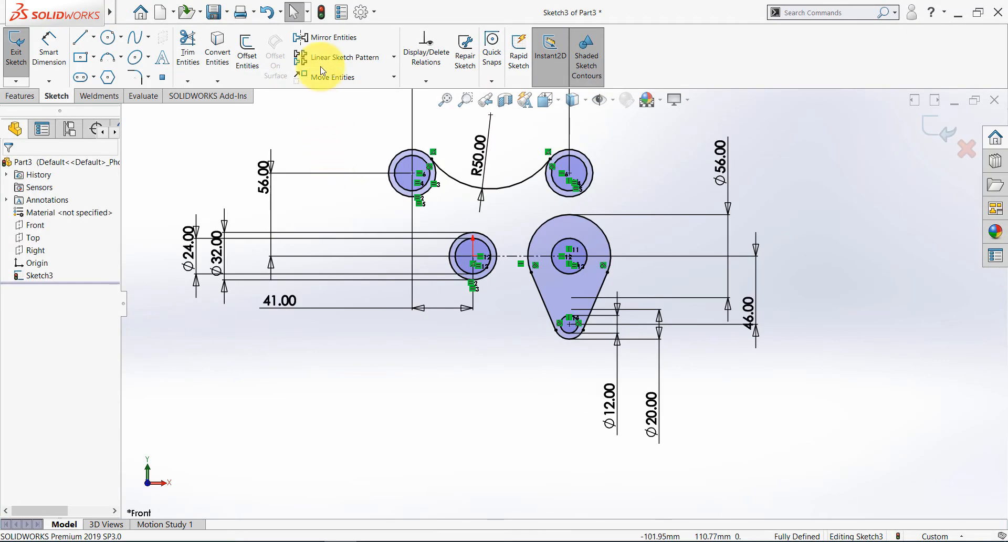
- Mirror the 12 mm circle, the 20 mm end arc and both tangent lines about the horizontal centerline, keeping the originals
{"action": "left_click", "coordinate": [318, 39]}
{"action": "scroll", "coordinate": [541, 237], "scroll_direction": "down", "scroll_amount": 1}
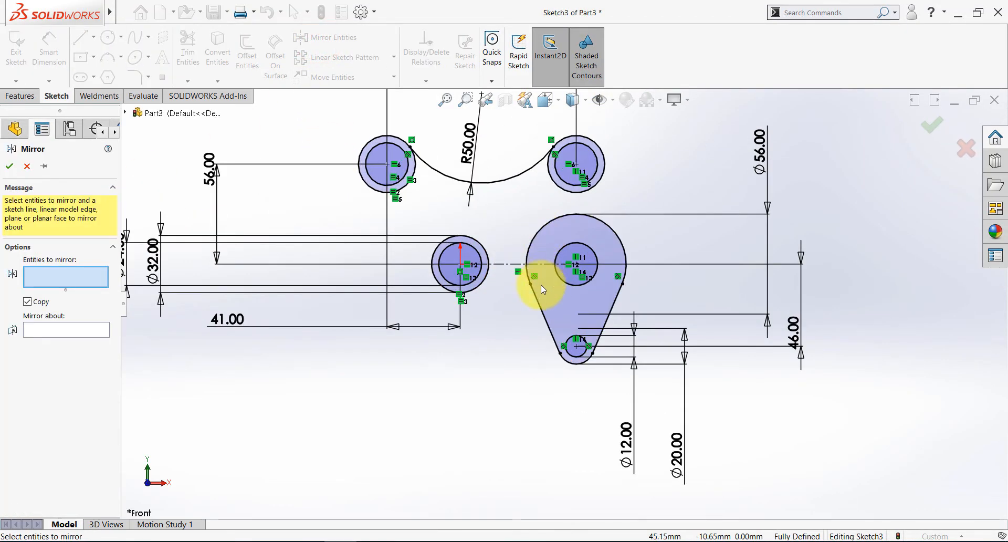
{"action": "left_click", "coordinate": [570, 336]}
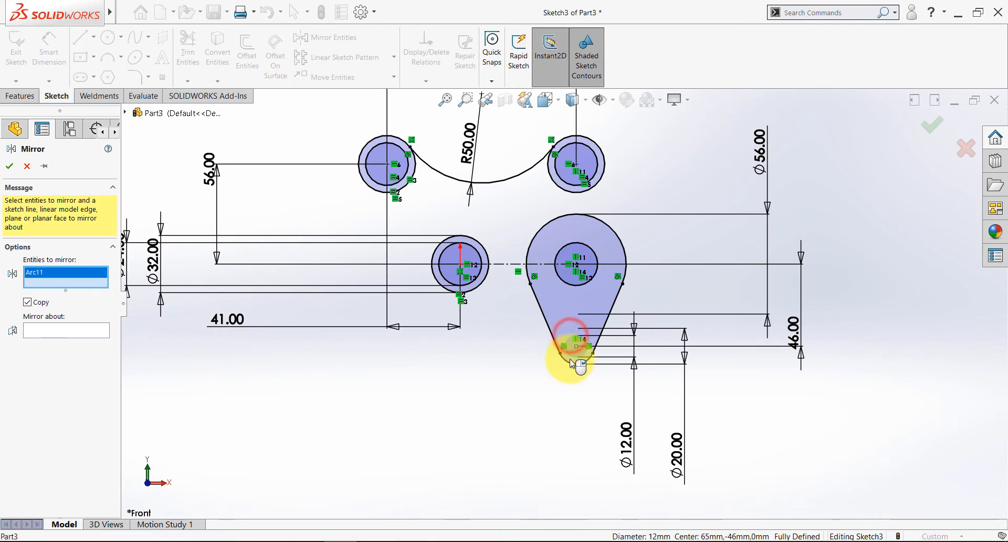
{"action": "left_click", "coordinate": [566, 361]}
{"action": "left_click", "coordinate": [545, 318]}
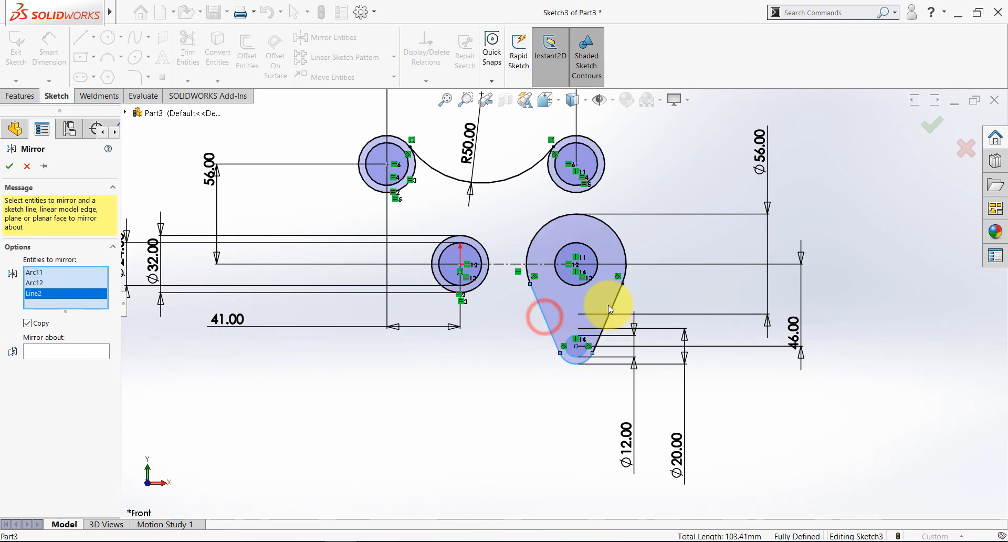
{"action": "left_click", "coordinate": [607, 304]}
{"action": "left_click", "coordinate": [72, 361]}
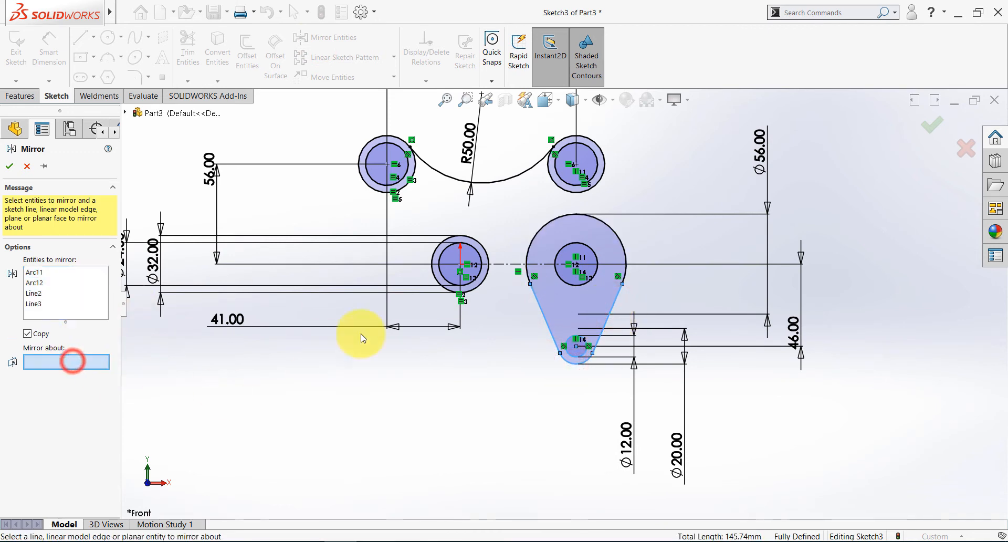
{"action": "left_click", "coordinate": [498, 266]}
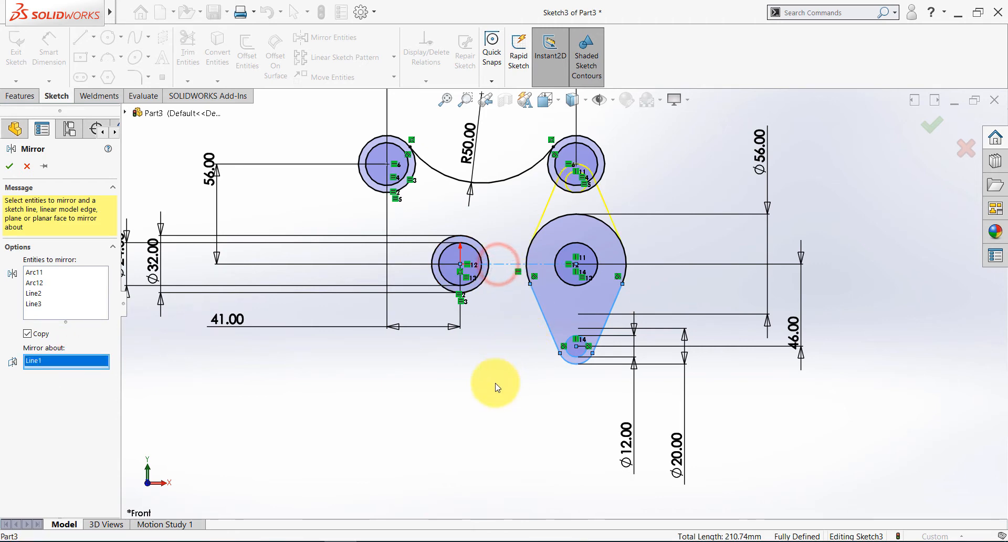
{"action": "left_click", "coordinate": [11, 166]}
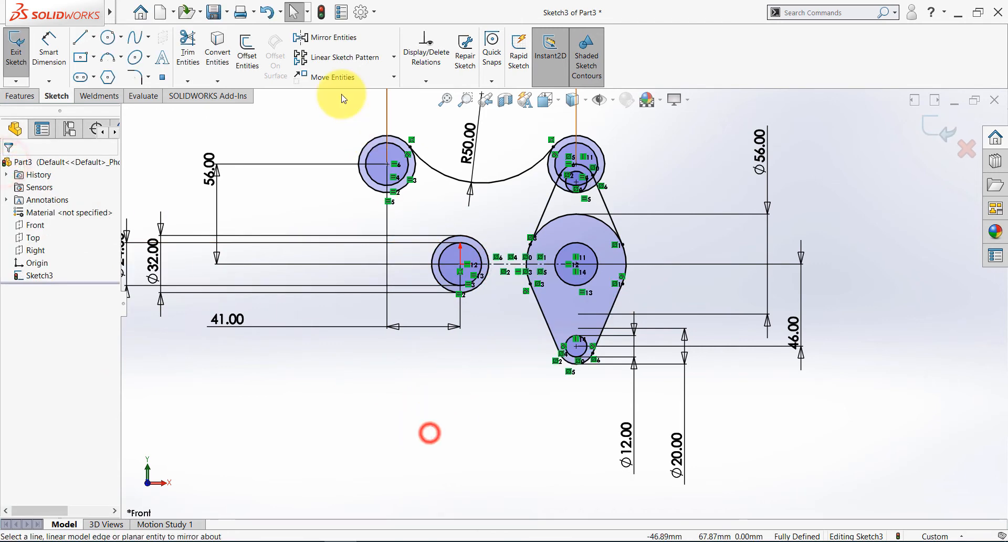
- Trim the upper arc of the 56 mm circle and the 32 mm and 24 mm circle arcs lying inside the link's upper end
{"action": "left_click", "coordinate": [191, 40]}
{"action": "mouse_move", "coordinate": [558, 242]}
{"action": "left_mouse_down"}
{"action": "mouse_move", "coordinate": [551, 270]}
{"action": "mouse_move", "coordinate": [531, 282]}
{"action": "left_mouse_up"}
{"action": "scroll", "coordinate": [573, 157], "scroll_direction": "down", "scroll_amount": 2}
{"action": "middle_click_drag", "start_coordinate": [568, 173], "coordinate": [576, 237], "text": "ctrl"}
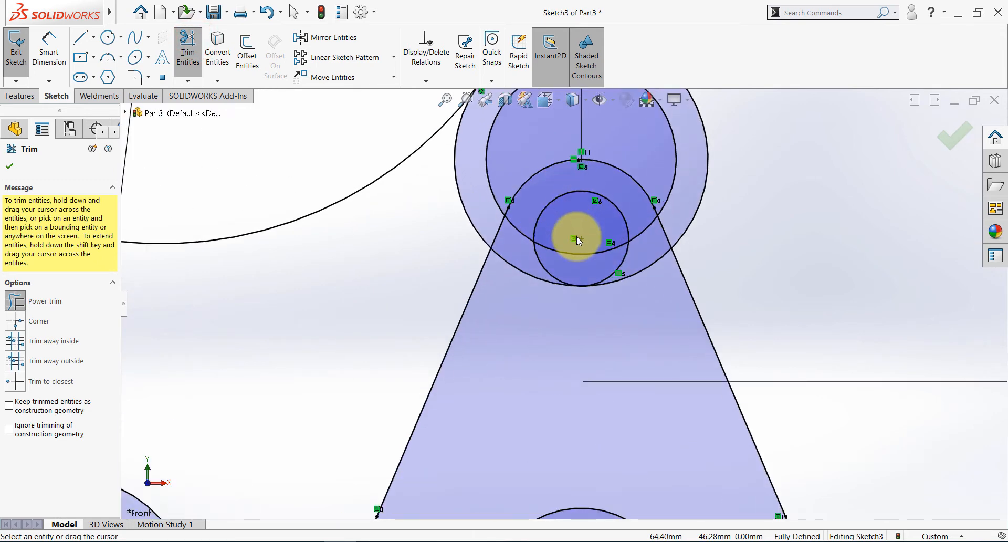
{"action": "scroll", "coordinate": [542, 251], "scroll_direction": "up", "scroll_amount": 1}
{"action": "left_click_drag", "start_coordinate": [541, 251], "coordinate": [530, 296]}
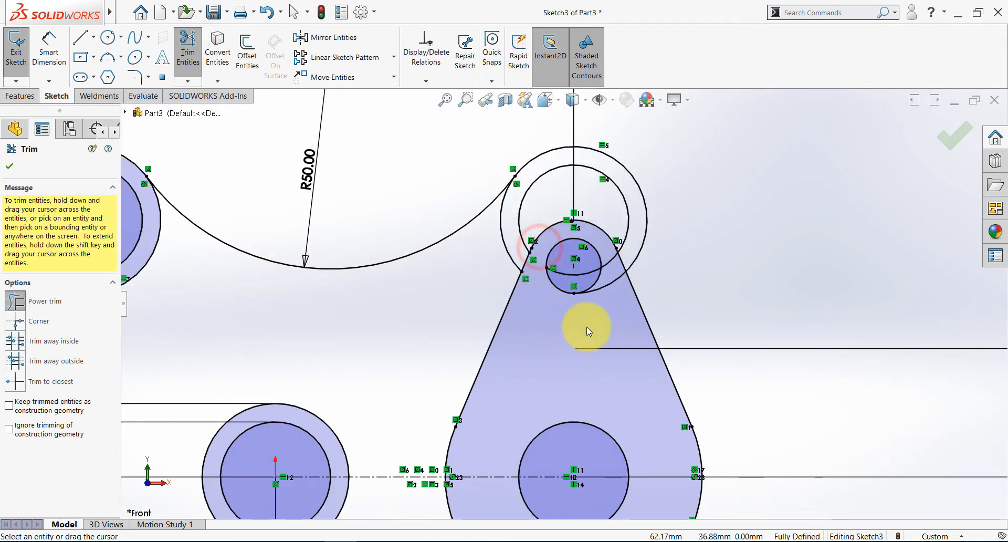
{"action": "scroll", "coordinate": [612, 315], "scroll_direction": "down", "scroll_amount": 3}
{"action": "left_click_drag", "start_coordinate": [589, 213], "coordinate": [604, 278]}
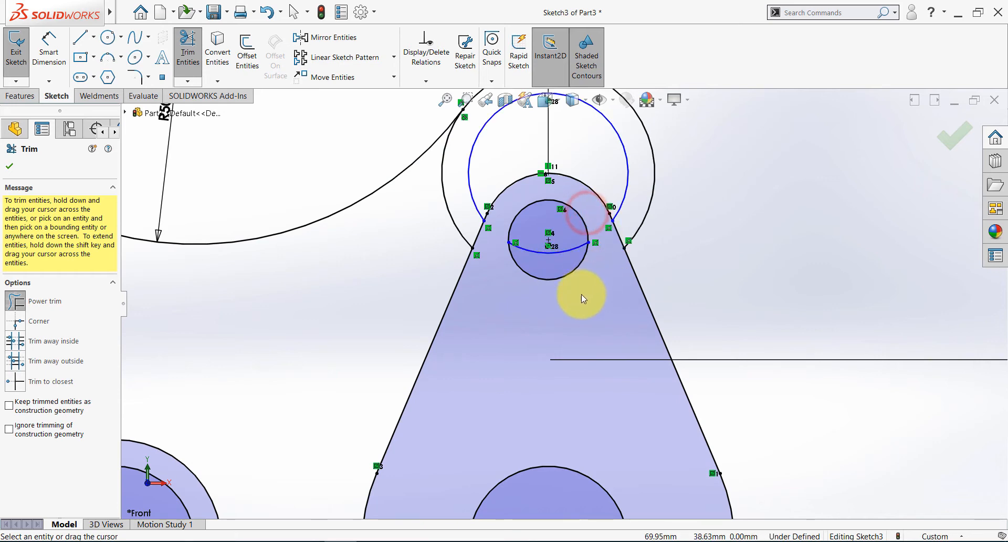
{"action": "left_click_drag", "start_coordinate": [569, 229], "coordinate": [561, 257]}
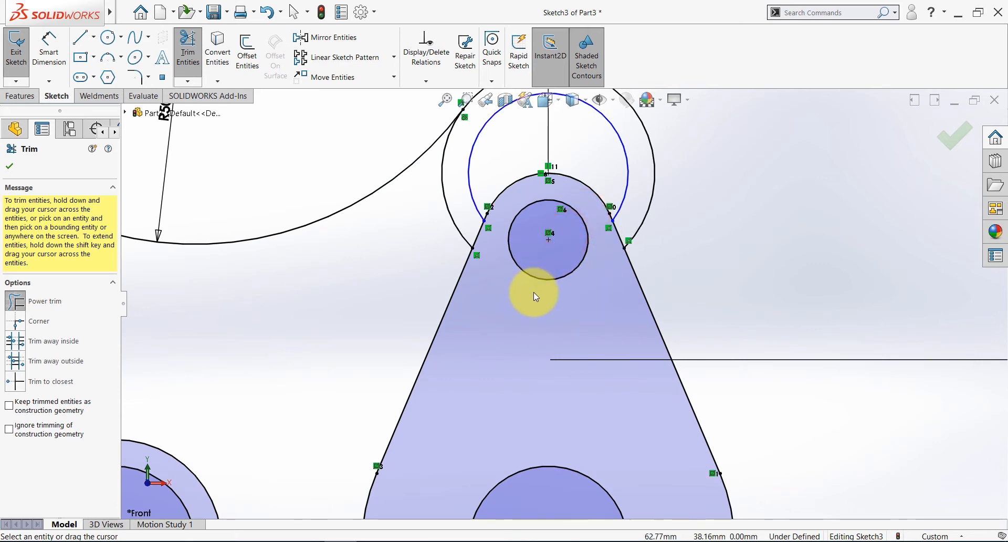
{"action": "scroll", "coordinate": [533, 292], "scroll_direction": "up", "scroll_amount": 5}
{"action": "left_click", "coordinate": [9, 166]}
{"action": "scroll", "coordinate": [590, 261], "scroll_direction": "up", "scroll_amount": 2}
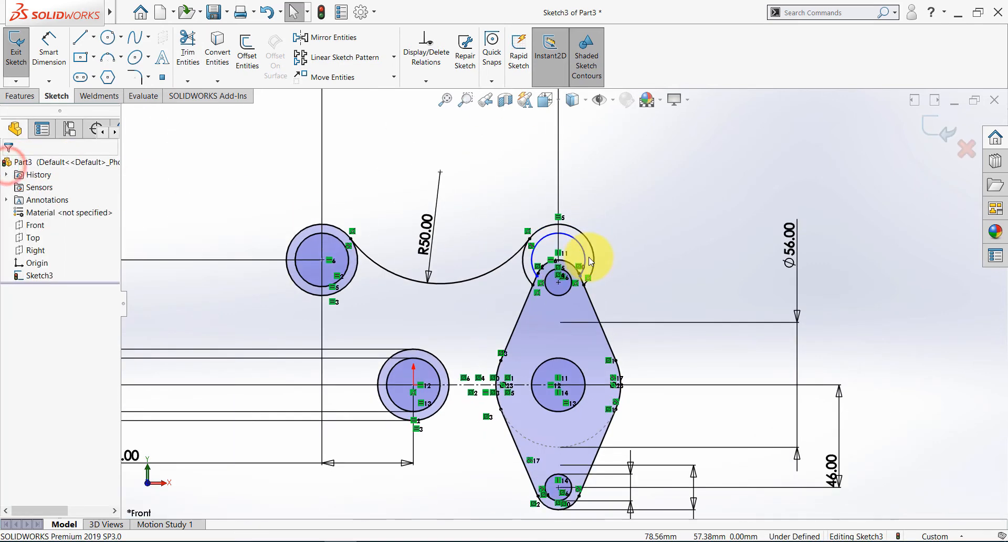
- Pull the endpoint of the under-defined inner arc along the link's right line to test its freedom
{"action": "scroll", "coordinate": [625, 279], "scroll_direction": "up", "scroll_amount": 2}
{"action": "left_click", "coordinate": [623, 281]}
{"action": "scroll", "coordinate": [563, 270], "scroll_direction": "down", "scroll_amount": 5}
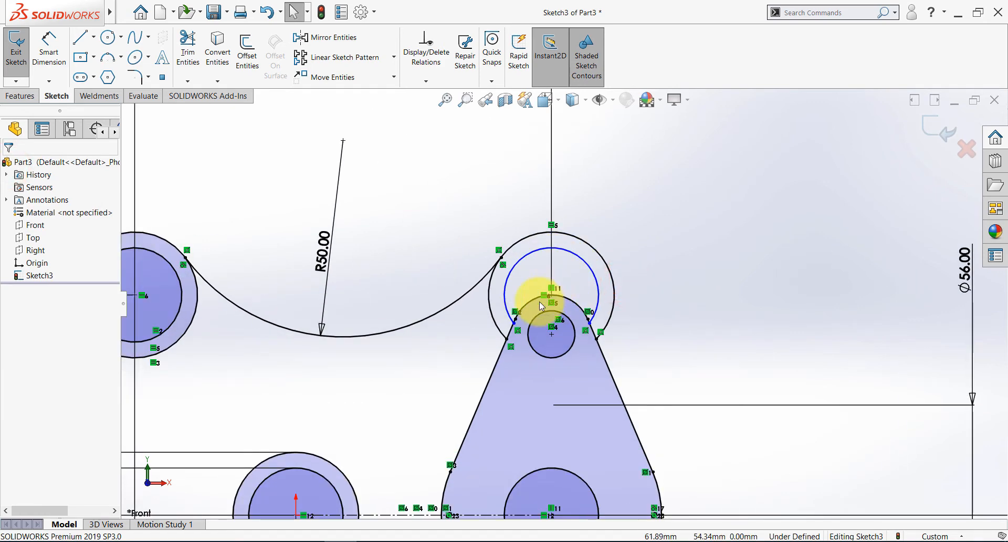
{"action": "scroll", "coordinate": [614, 284], "scroll_direction": "up", "scroll_amount": 3}
{"action": "scroll", "coordinate": [590, 309], "scroll_direction": "down", "scroll_amount": 3}
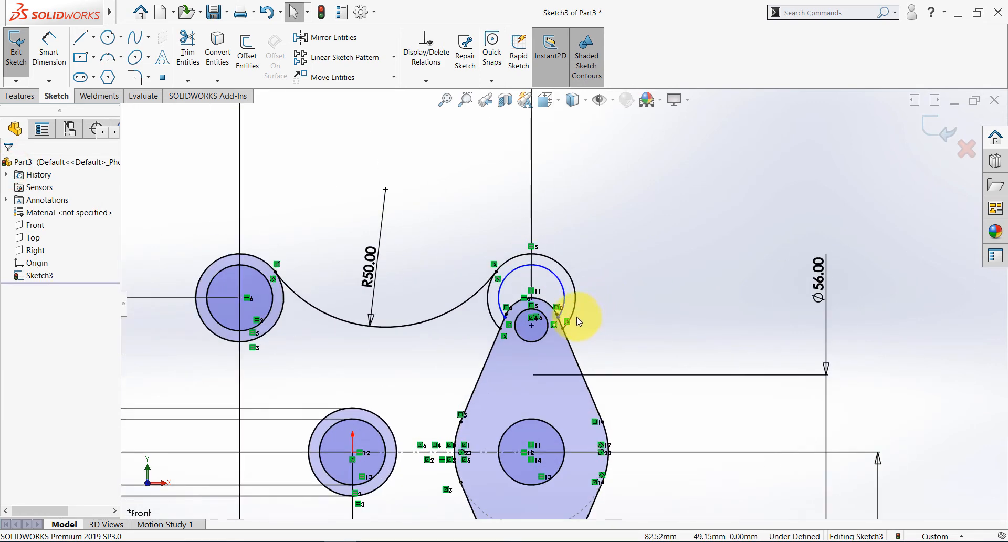
{"action": "scroll", "coordinate": [559, 314], "scroll_direction": "down", "scroll_amount": 3}
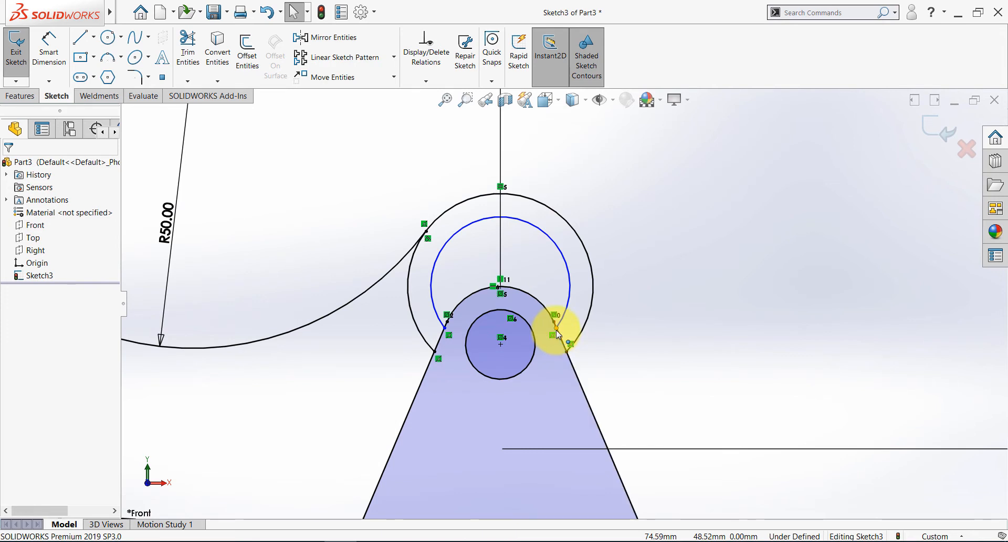
{"action": "left_click_drag", "start_coordinate": [556, 330], "coordinate": [549, 309]}
{"action": "left_click", "coordinate": [641, 347]}
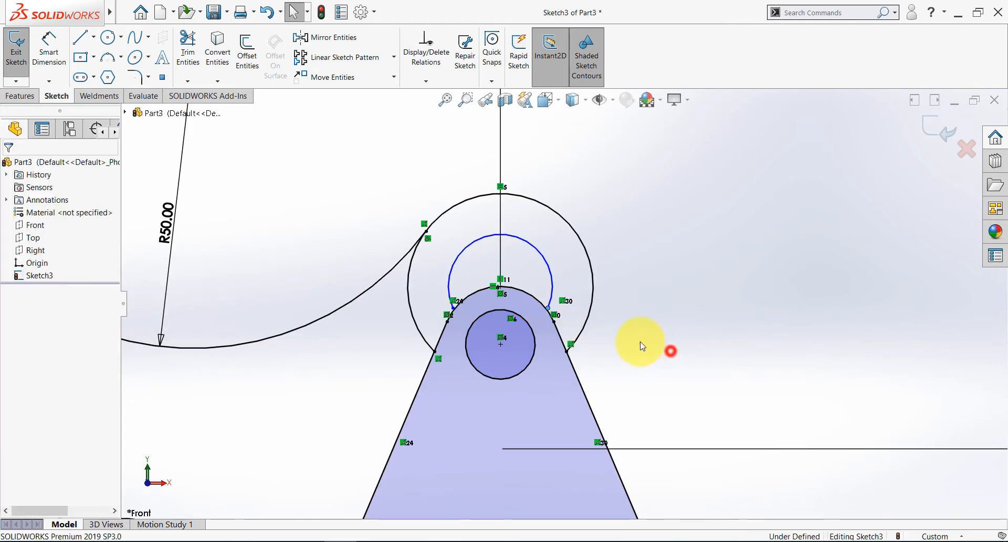
{"action": "scroll", "coordinate": [641, 347], "scroll_direction": "up", "scroll_amount": 1}
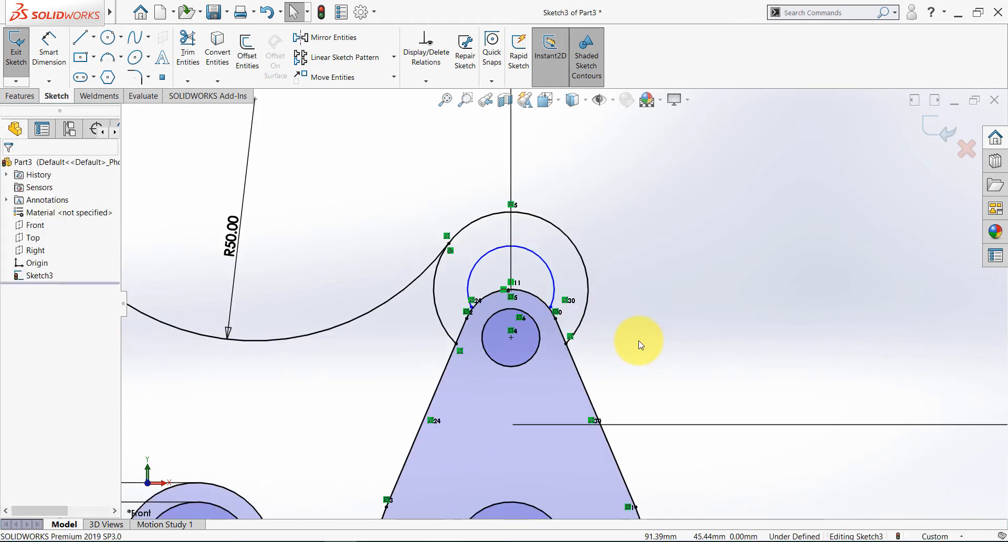
- Make the inner arc at the link's upper end equal to the inner circle of the upper-left boss
{"action": "scroll", "coordinate": [639, 345], "scroll_direction": "up", "scroll_amount": 4}
{"action": "scroll", "coordinate": [444, 316], "scroll_direction": "down", "scroll_amount": 1}
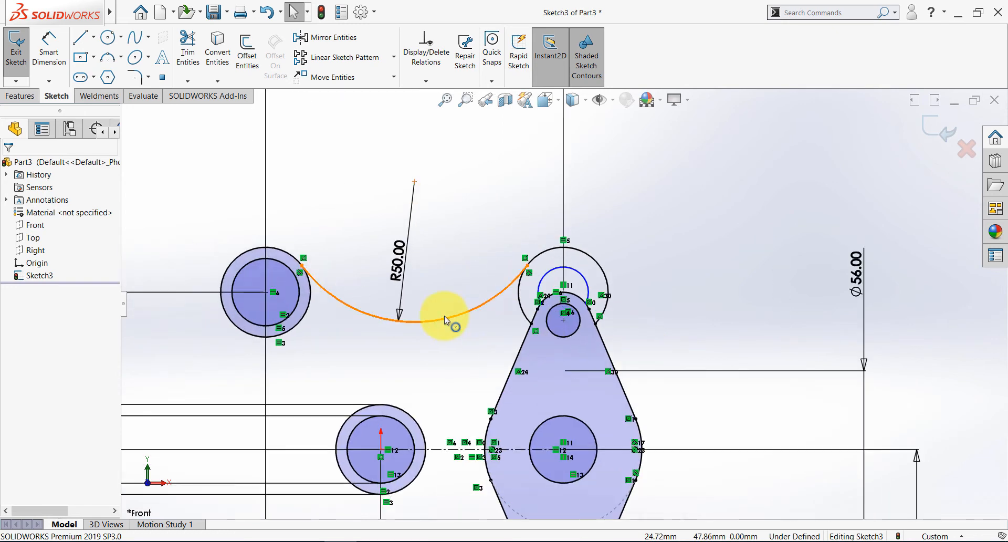
{"action": "left_click", "coordinate": [297, 295]}
{"action": "left_click", "coordinate": [570, 271]}
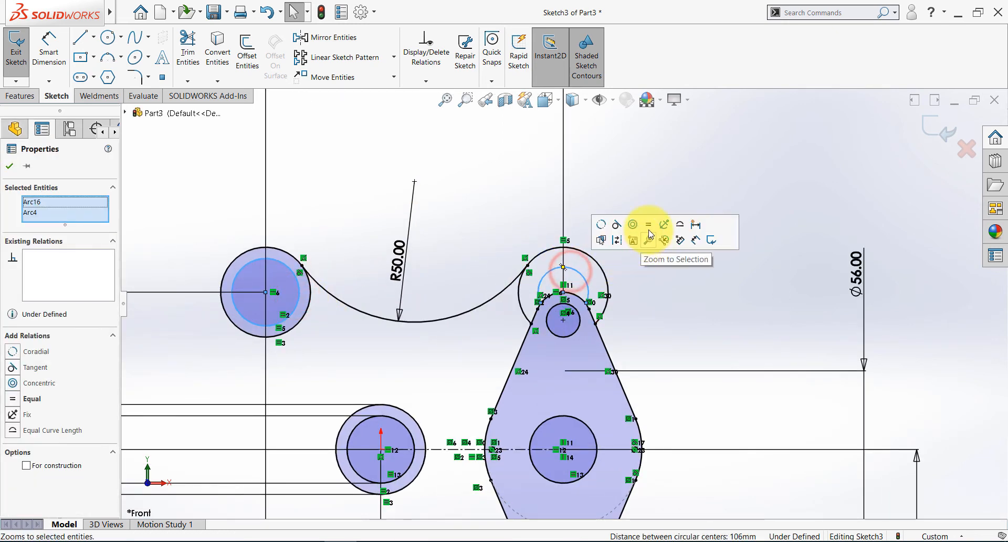
{"action": "left_click", "coordinate": [646, 224]}
{"action": "left_click", "coordinate": [650, 173]}
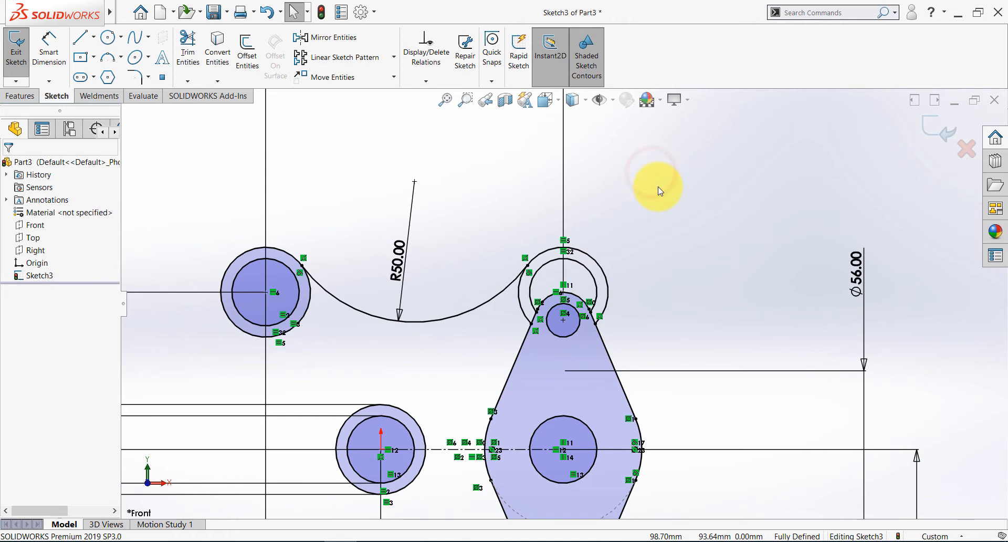
- Mirror the upper-left boss circles, the R50 arc and the upper-right boss arcs about the horizontal centerline, and compare with the reference drawing
{"action": "scroll", "coordinate": [658, 187], "scroll_direction": "up", "scroll_amount": 4}
{"action": "scroll", "coordinate": [531, 395], "scroll_direction": "down", "scroll_amount": 1}
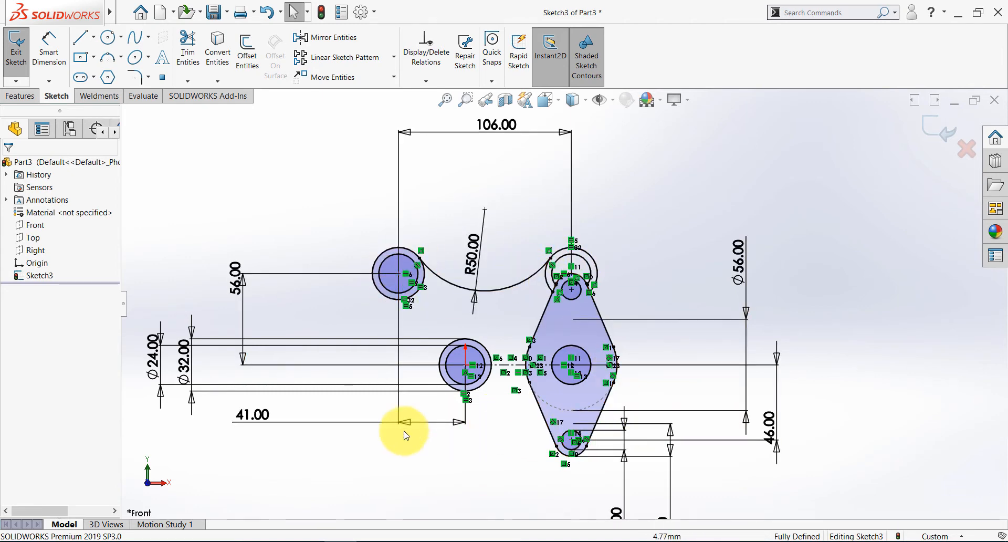
{"action": "left_click", "coordinate": [307, 37]}
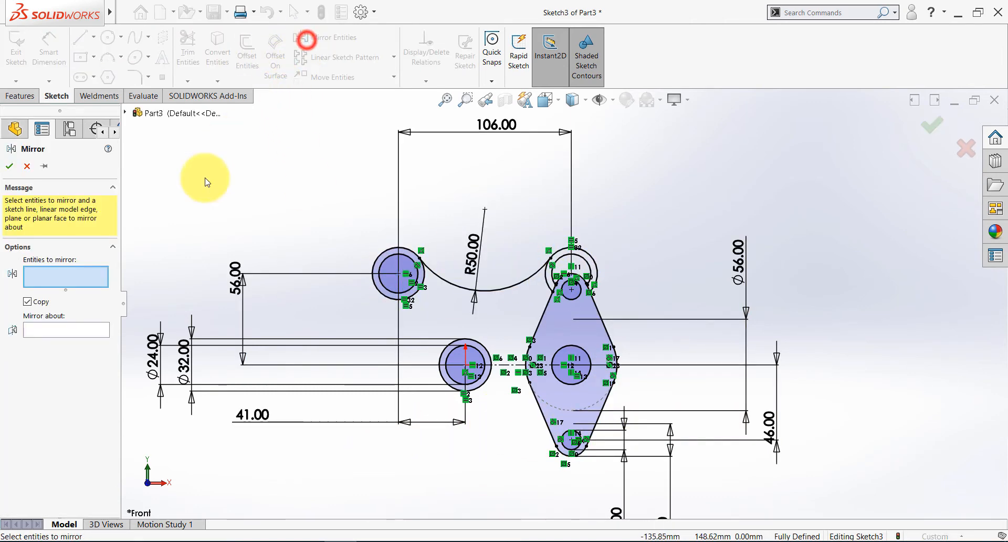
{"action": "scroll", "coordinate": [628, 247], "scroll_direction": "down", "scroll_amount": 2}
{"action": "left_click", "coordinate": [576, 274]}
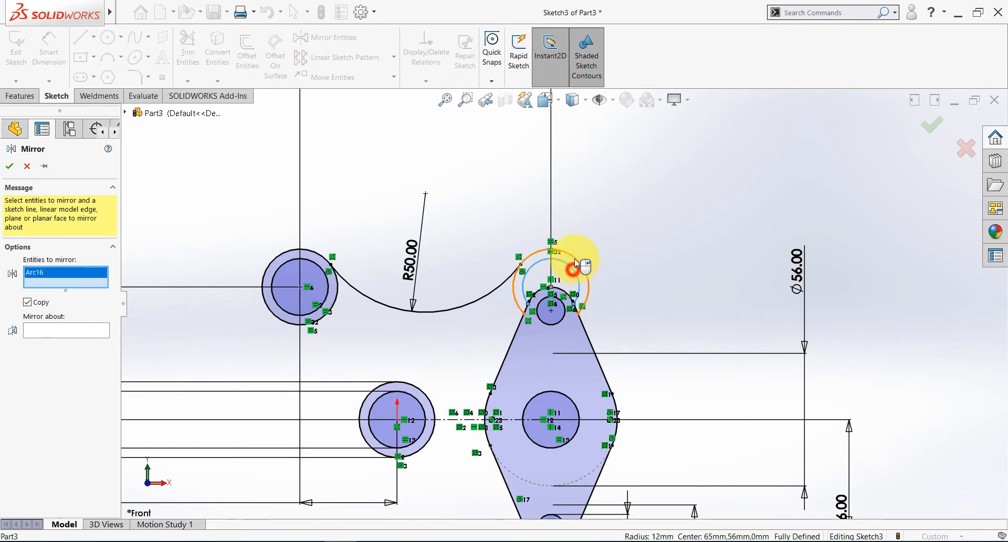
{"action": "left_click", "coordinate": [574, 258]}
{"action": "left_click", "coordinate": [491, 294]}
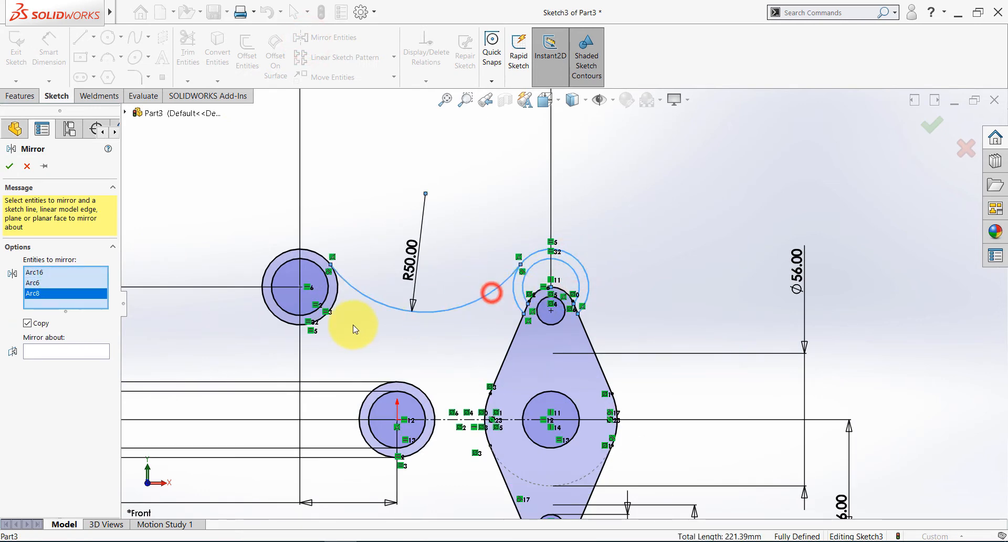
{"action": "left_click", "coordinate": [336, 297]}
{"action": "left_click", "coordinate": [330, 298]}
{"action": "scroll", "coordinate": [564, 304], "scroll_direction": "up", "scroll_amount": 3}
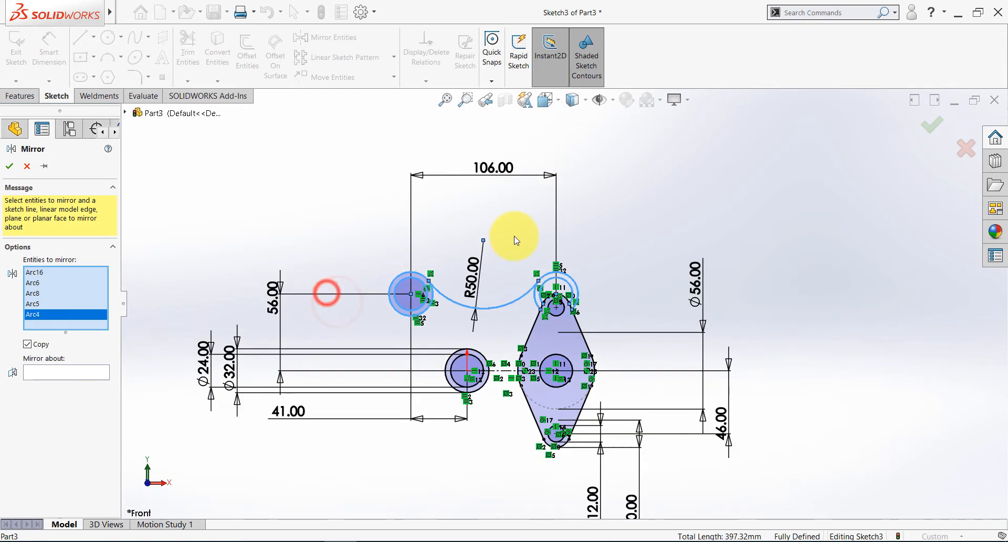
{"action": "left_click", "coordinate": [84, 372]}
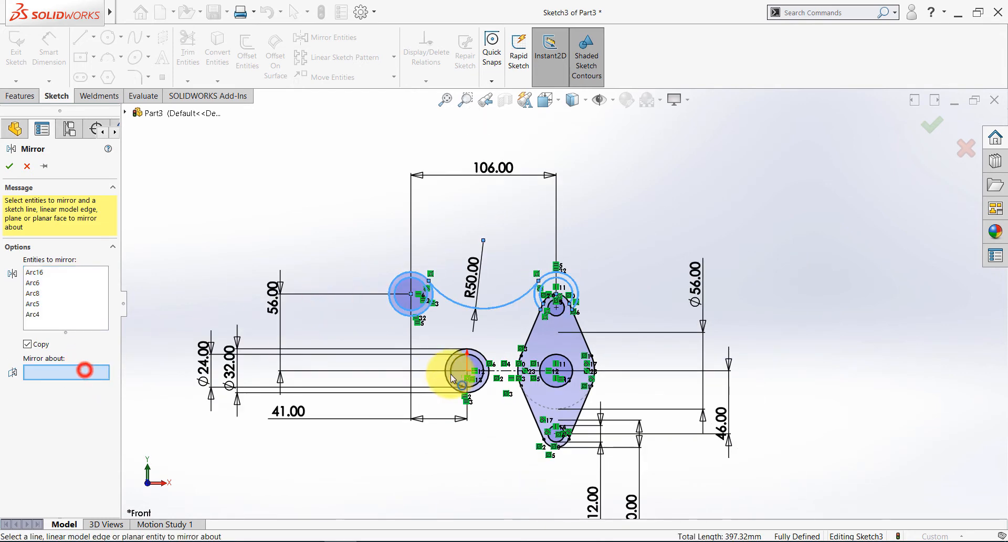
{"action": "left_click", "coordinate": [499, 372]}
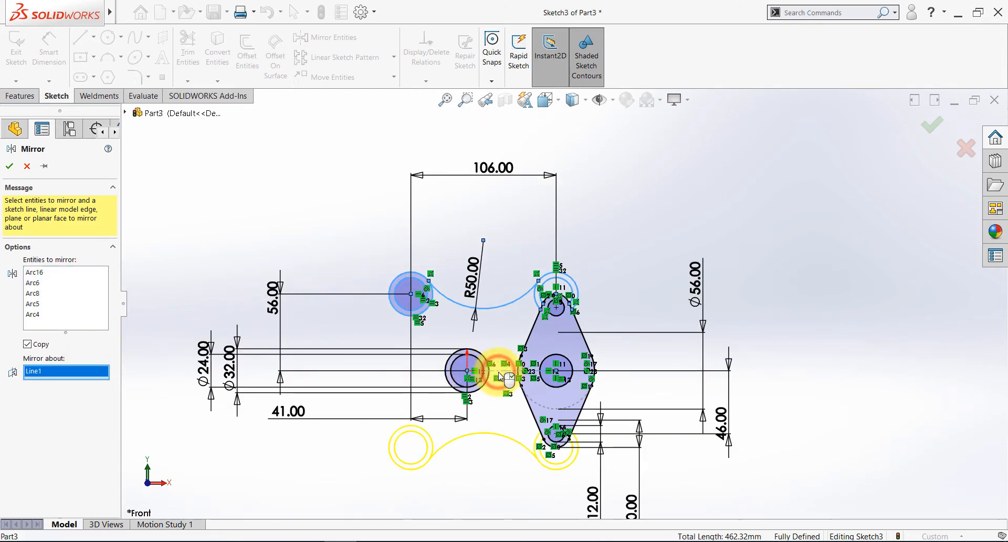
{"action": "left_click", "coordinate": [10, 166]}
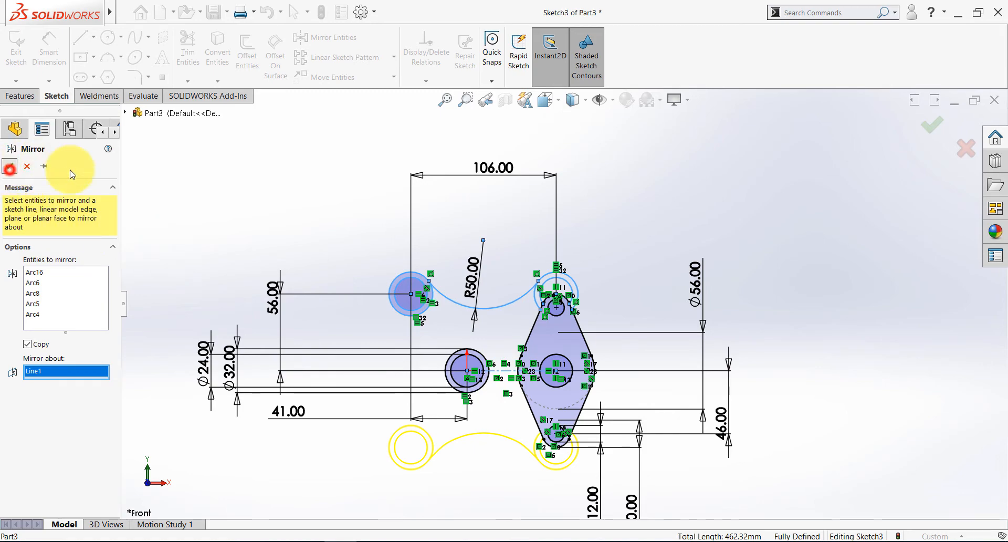
{"action": "left_click", "coordinate": [275, 217]}
{"action": "key", "text": "alt+Tab"}
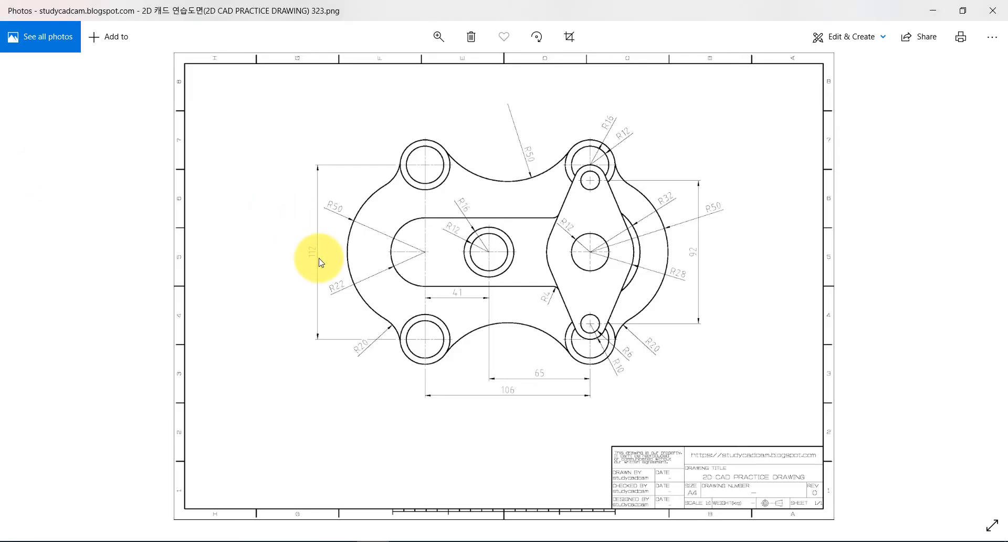
{"action": "key", "text": "alt+Tab"}
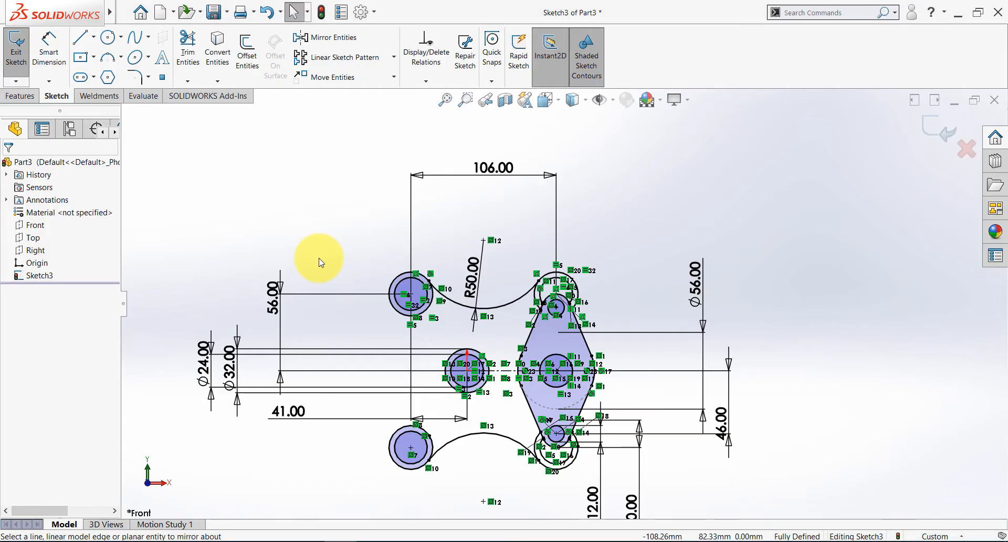
{"action": "key", "text": "alt+Tab"}
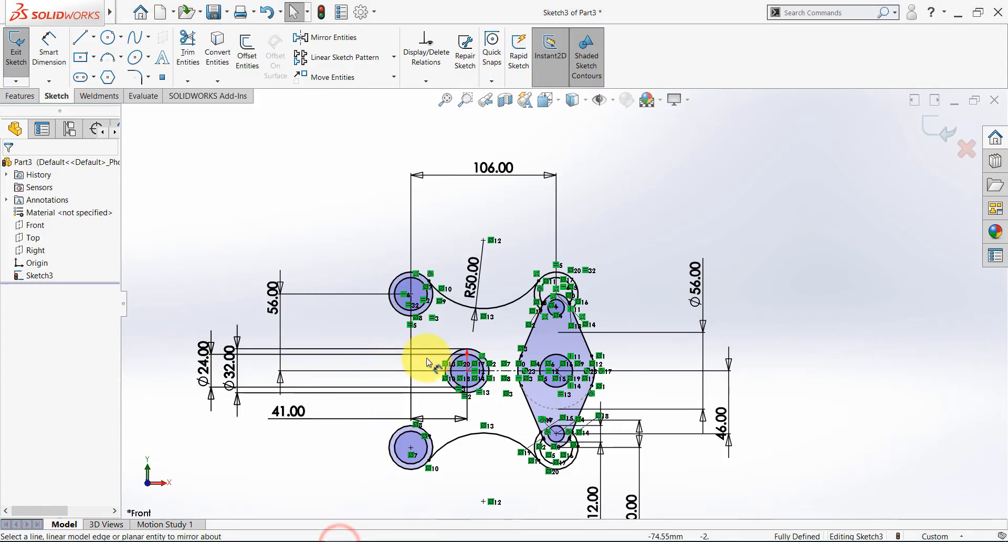
- Move the 24, 32, 56 and 41 mm dimensions out to the right side and place the 41 mm dimension line above the upper bosses
{"action": "scroll", "coordinate": [462, 415], "scroll_direction": "up", "scroll_amount": 3}
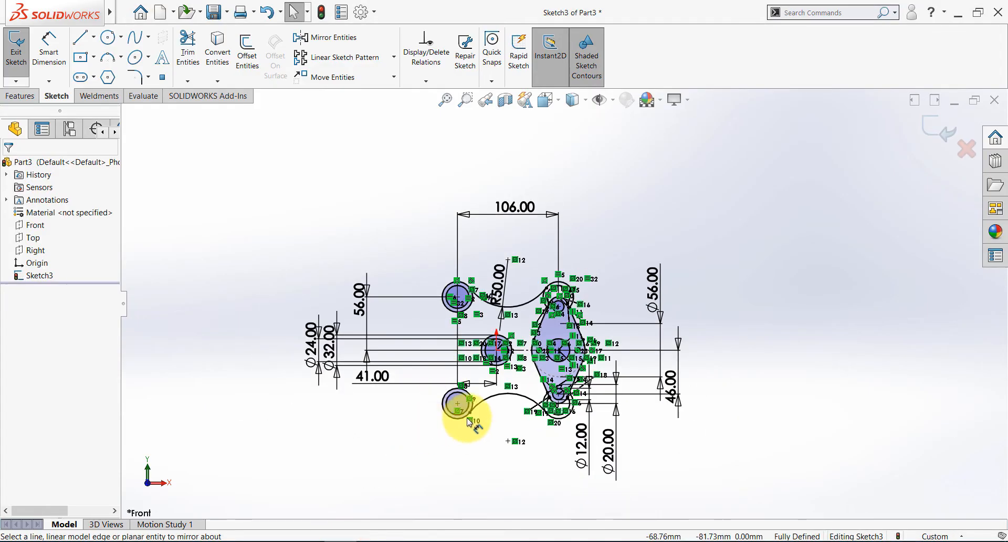
{"action": "scroll", "coordinate": [471, 420], "scroll_direction": "down", "scroll_amount": 4}
{"action": "scroll", "coordinate": [589, 292], "scroll_direction": "up", "scroll_amount": 3}
{"action": "scroll", "coordinate": [651, 242], "scroll_direction": "up", "scroll_amount": 1}
{"action": "scroll", "coordinate": [701, 191], "scroll_direction": "down", "scroll_amount": 1}
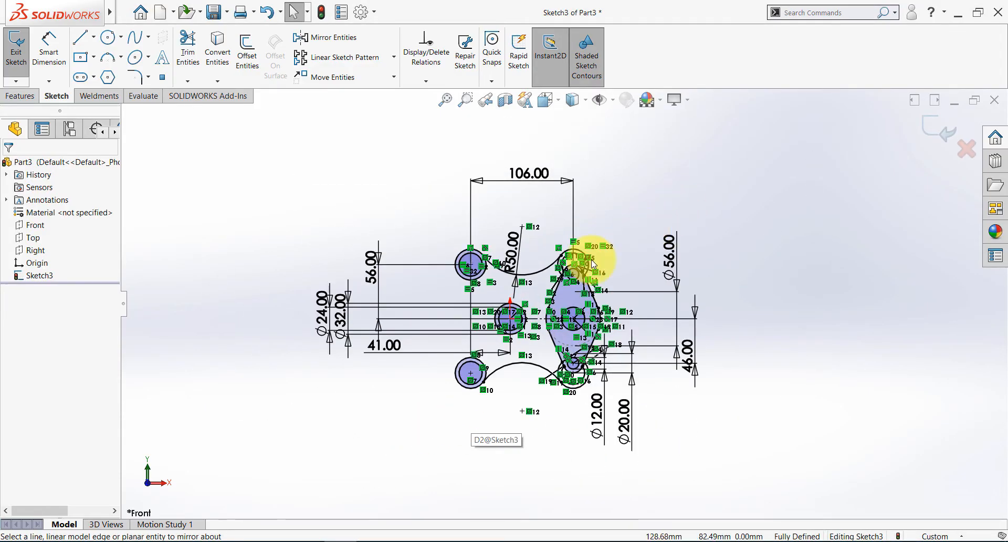
{"action": "left_click_drag", "start_coordinate": [395, 221], "coordinate": [275, 402]}
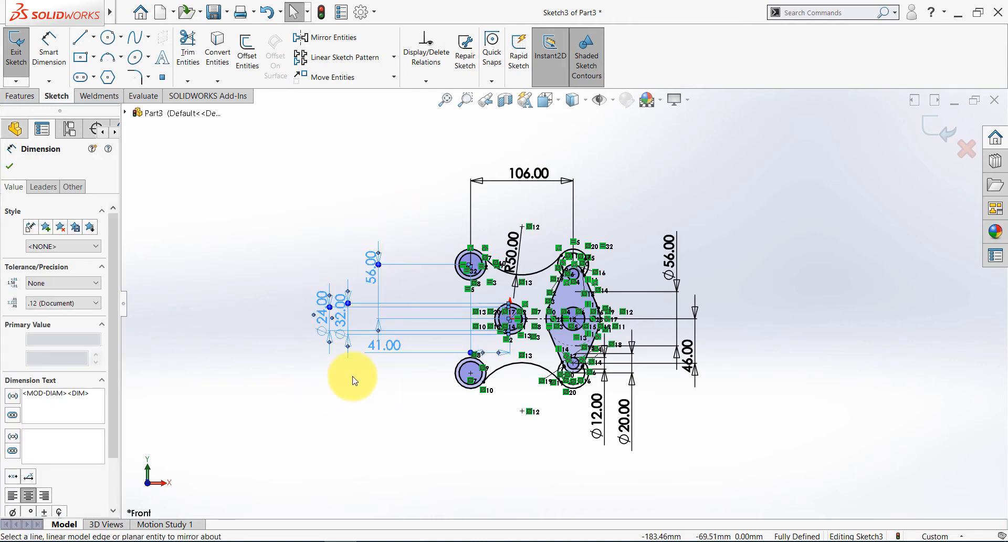
{"action": "mouse_move", "coordinate": [395, 351]}
{"action": "left_mouse_down"}
{"action": "mouse_move", "coordinate": [749, 371]}
{"action": "mouse_move", "coordinate": [828, 364]}
{"action": "mouse_move", "coordinate": [797, 389]}
{"action": "left_mouse_up"}
{"action": "left_click", "coordinate": [765, 439]}
{"action": "scroll", "coordinate": [515, 320], "scroll_direction": "down", "scroll_amount": 3}
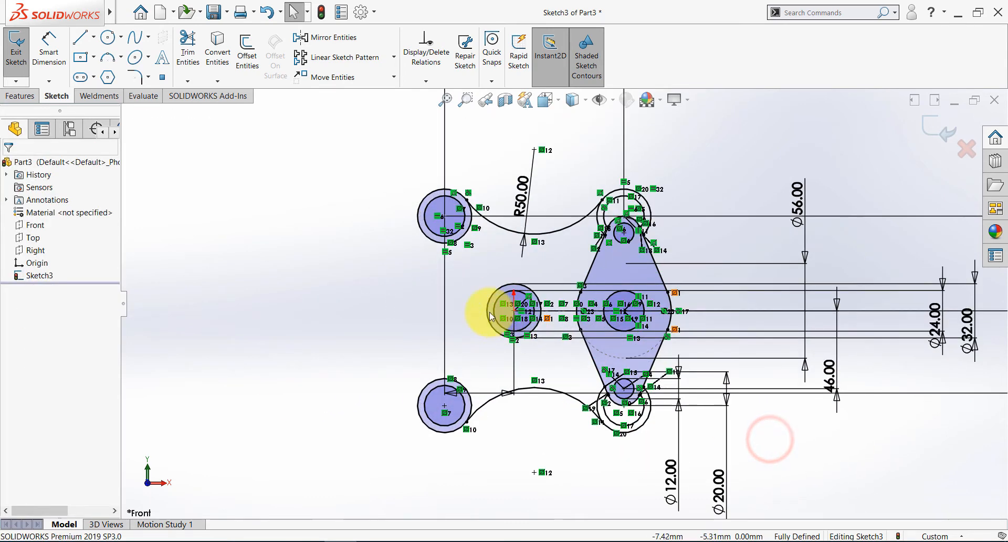
{"action": "left_click_drag", "start_coordinate": [445, 305], "coordinate": [491, 84]}
{"action": "left_click", "coordinate": [266, 255]}
- Draw a vertical centerline between the centers of the upper-left and lower-left boss circles
{"action": "left_click", "coordinate": [93, 36]}
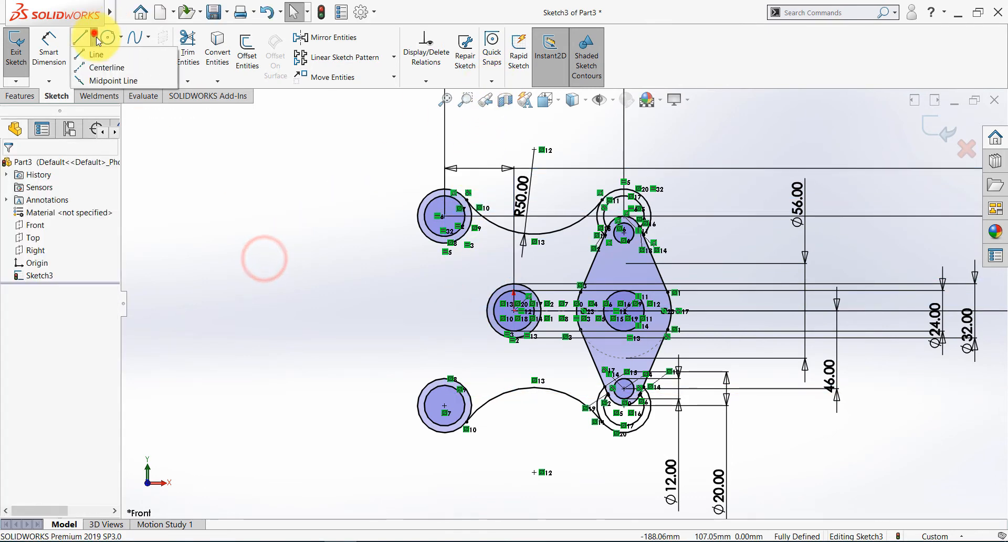
{"action": "left_click", "coordinate": [100, 68]}
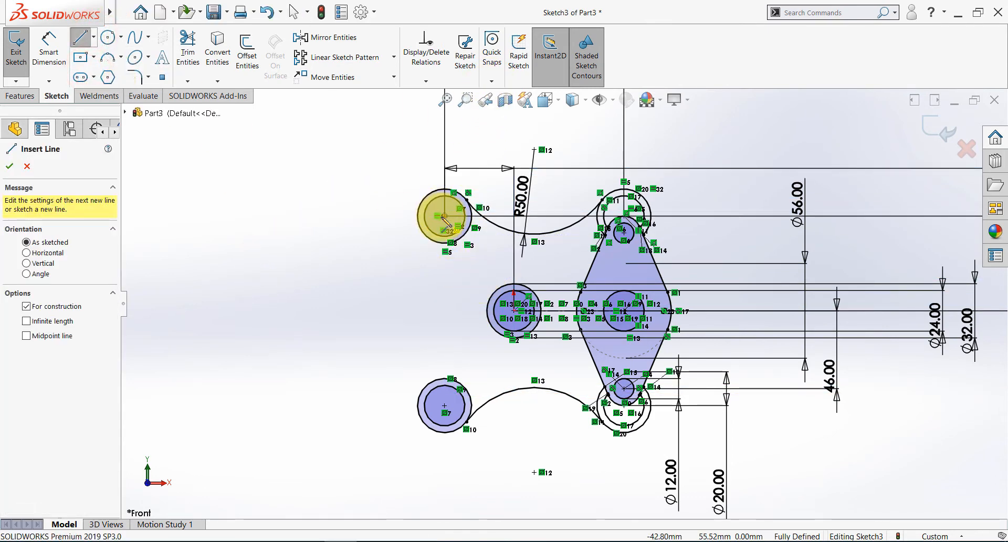
{"action": "left_click", "coordinate": [444, 215]}
{"action": "left_click", "coordinate": [444, 405]}
{"action": "key", "text": "Escape"}
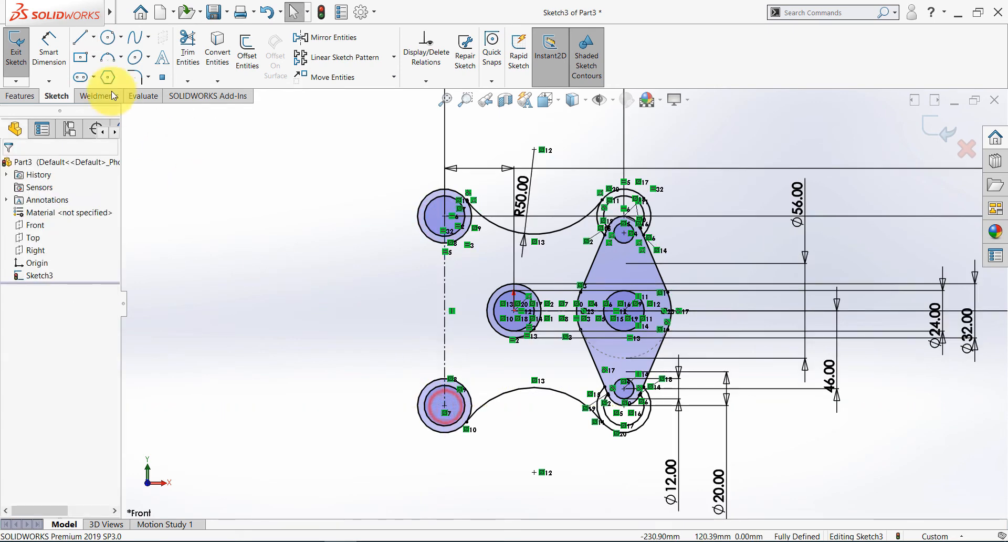
- Draw a circle of about 55 mm radius centered on the midpoint of the vertical centerline between the two left bosses
{"action": "left_click", "coordinate": [108, 37]}
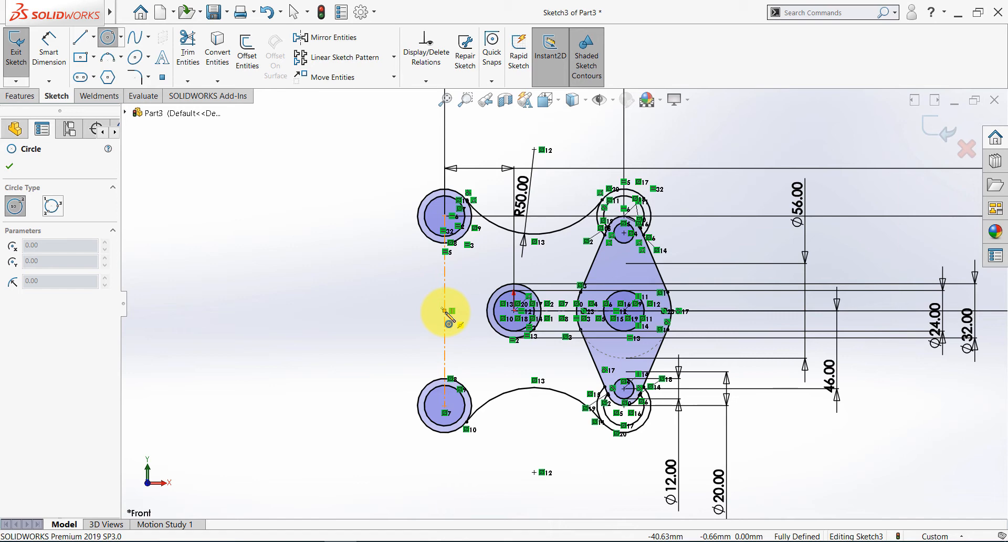
{"action": "left_click", "coordinate": [444, 311]}
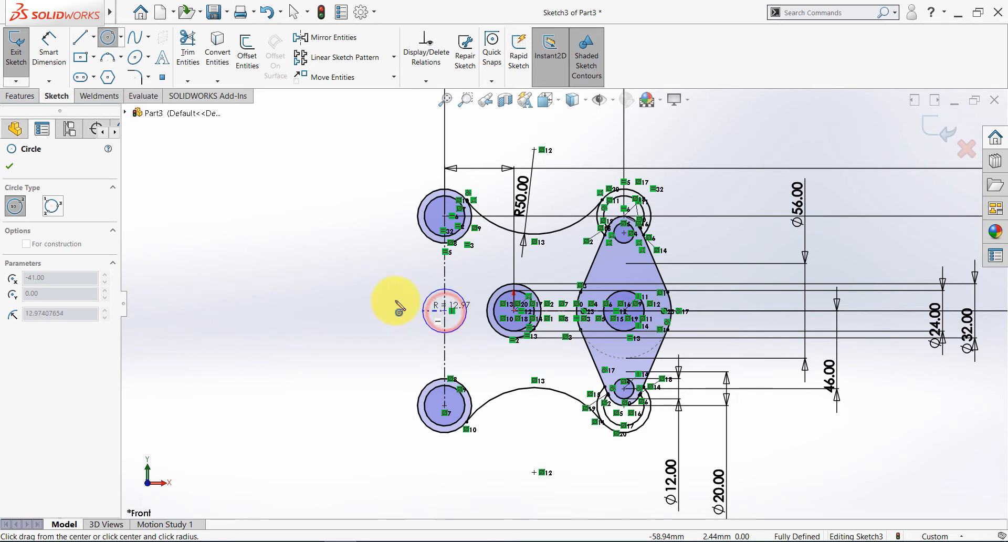
{"action": "left_click", "coordinate": [352, 294]}
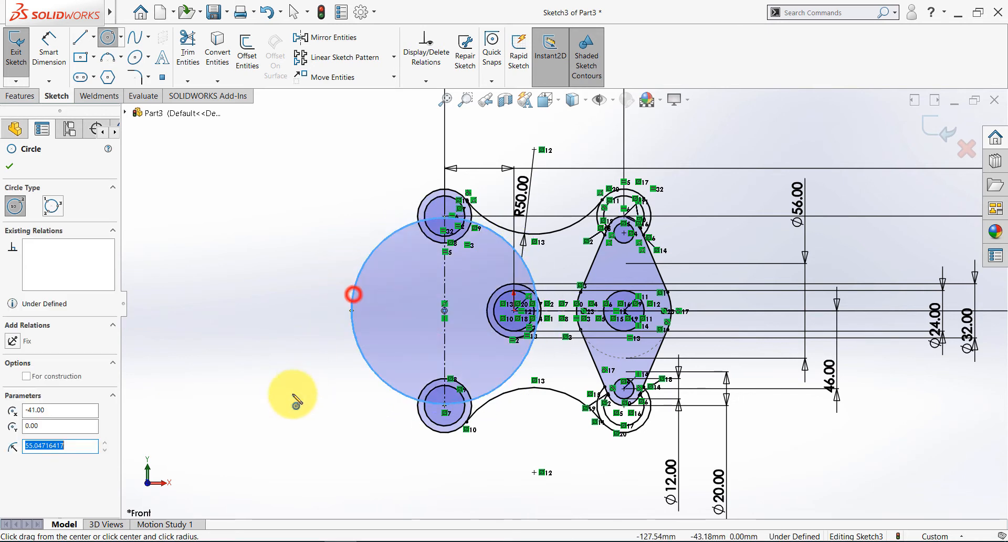
{"action": "left_click", "coordinate": [107, 38]}
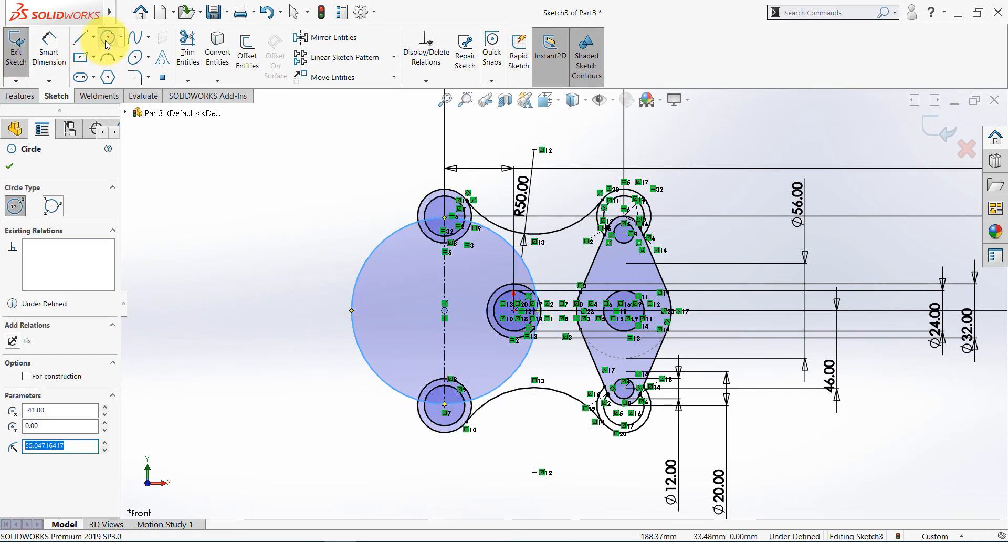
- Check the outline radius in the reference drawing and dimension the large left circle's diameter as 100 mm
{"action": "key", "text": "alt+Tab"}
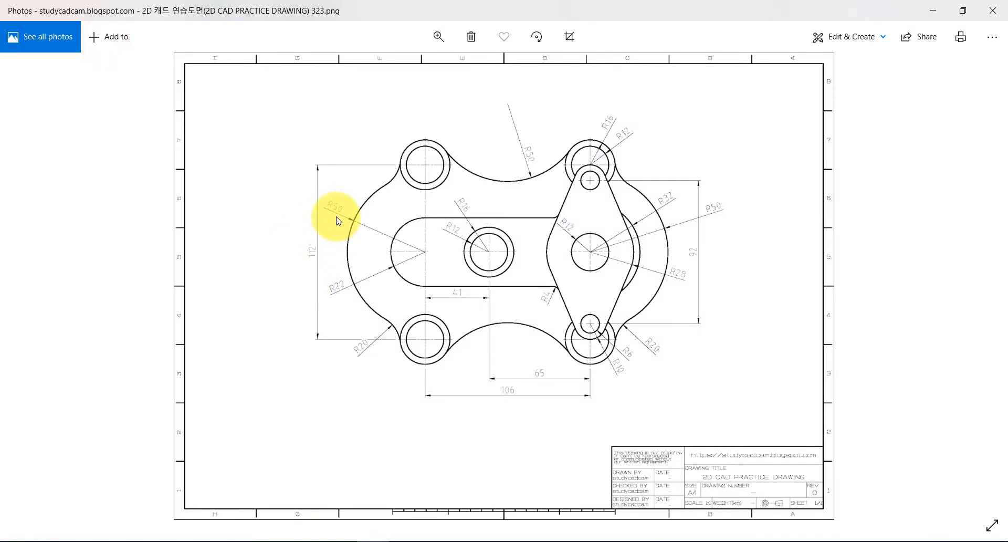
{"action": "key", "text": "alt+Tab"}
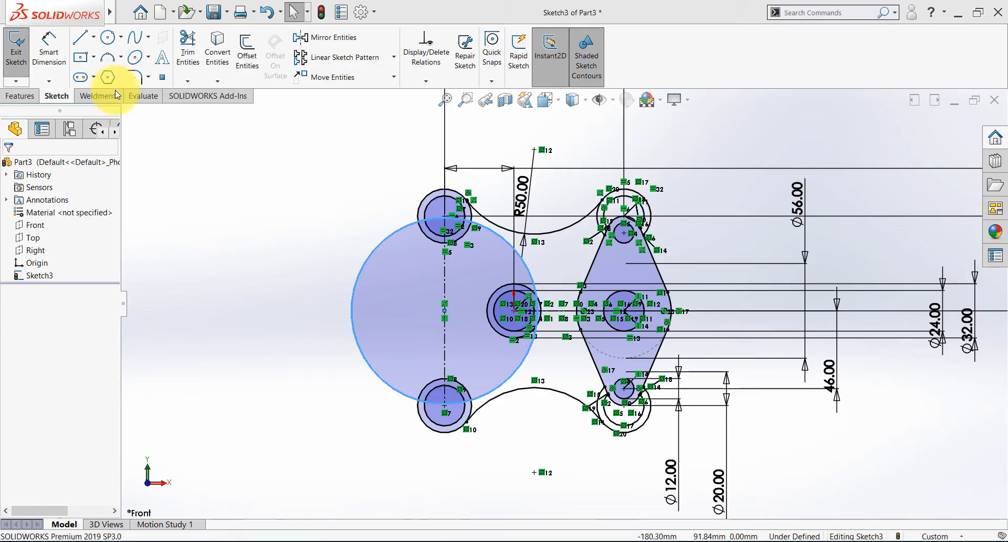
{"action": "left_click", "coordinate": [49, 47]}
{"action": "left_click", "coordinate": [374, 252]}
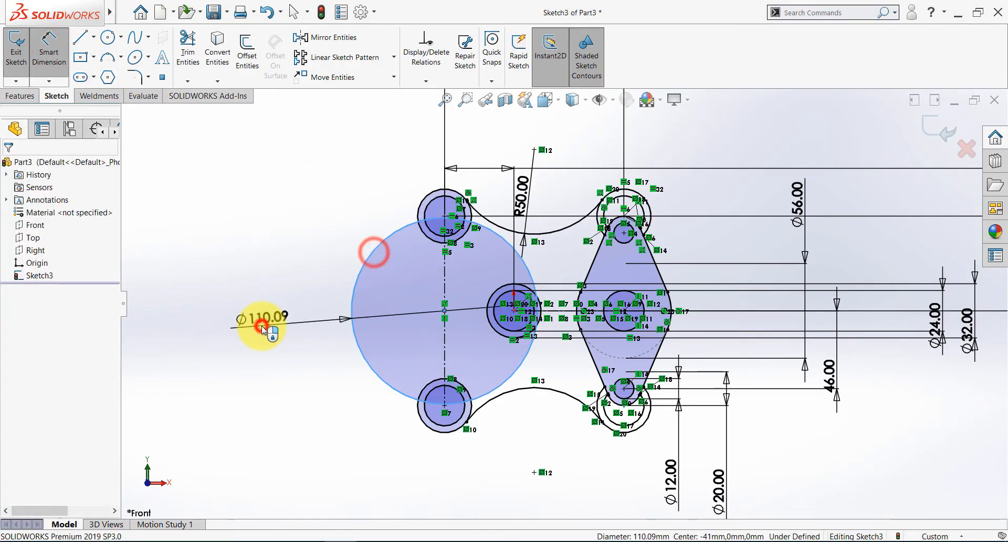
{"action": "left_click", "coordinate": [262, 330]}
{"action": "type", "text": "100"}
{"action": "key", "text": "Return"}
{"action": "key", "text": "Escape"}
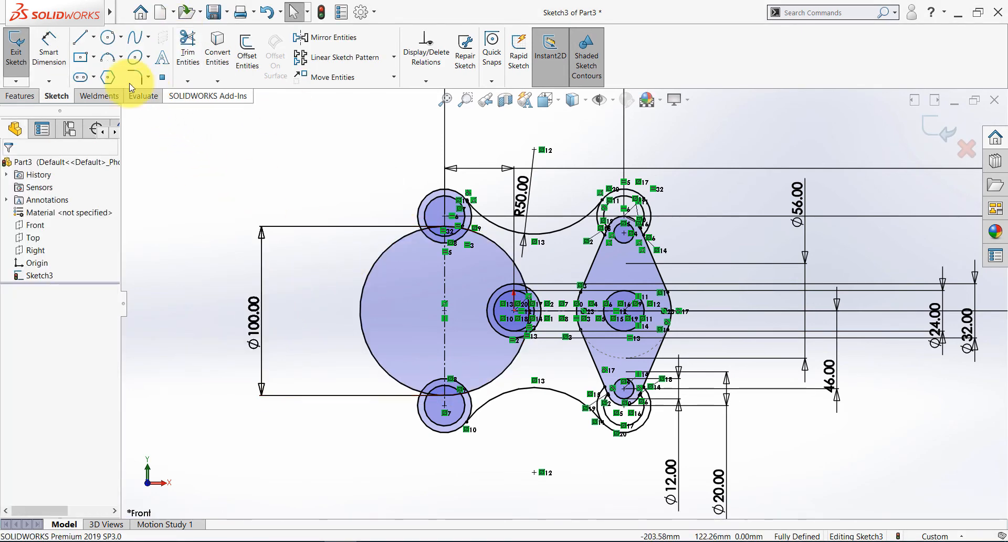
- Draw a perimeter circle of about 9 mm radius tangent to the upper-left boss and the large circle, and trim it to the connecting arc
{"action": "left_click", "coordinate": [120, 44]}
{"action": "left_click", "coordinate": [120, 67]}
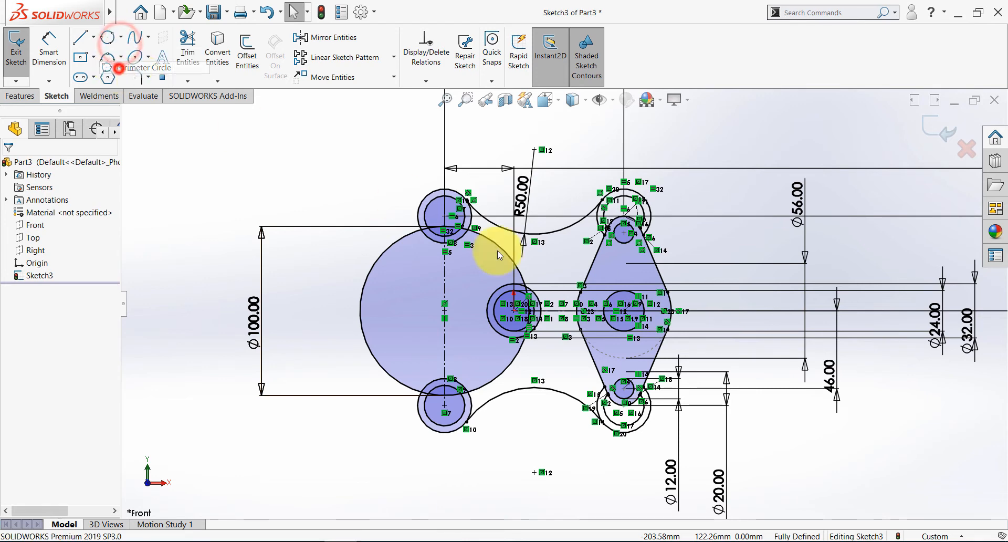
{"action": "scroll", "coordinate": [439, 223], "scroll_direction": "down", "scroll_amount": 5}
{"action": "left_click", "coordinate": [435, 216]}
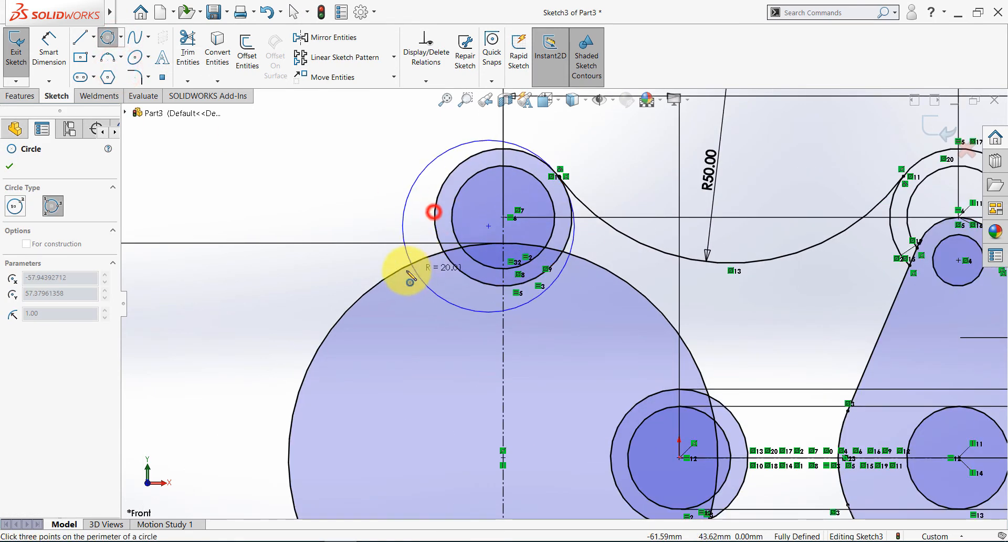
{"action": "left_click", "coordinate": [406, 266]}
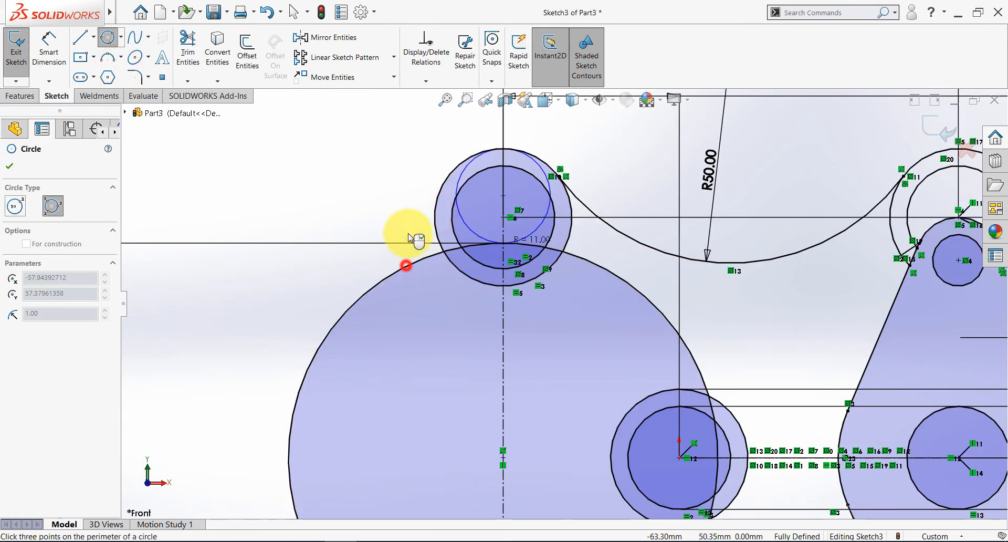
{"action": "left_click", "coordinate": [370, 204]}
{"action": "key", "text": "Escape"}
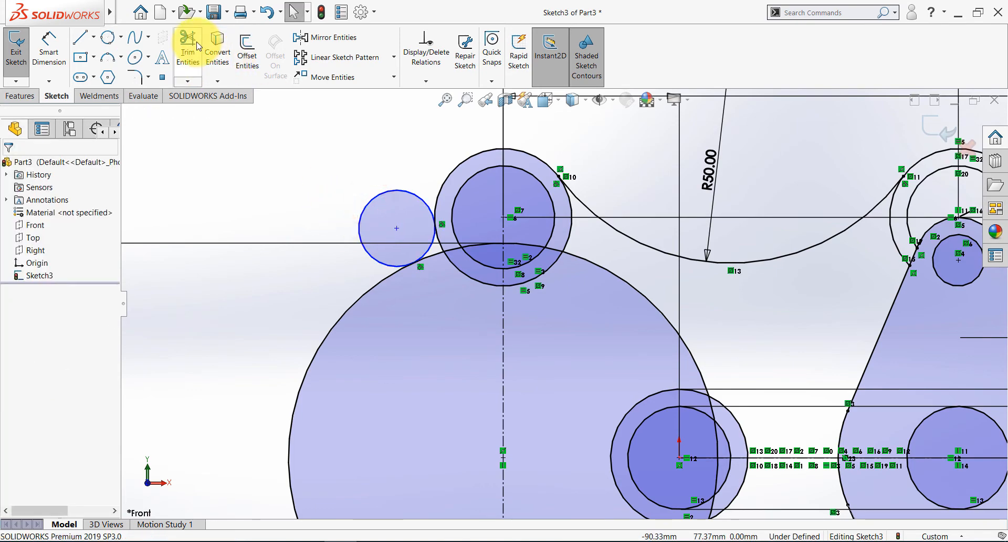
{"action": "left_click", "coordinate": [188, 46]}
{"action": "left_click_drag", "start_coordinate": [392, 155], "coordinate": [331, 163]}
- Dimension the connecting arc beside the upper-left boss with a radius of 20 mm, checking it against the reference drawing
{"action": "key", "text": "alt+Tab"}
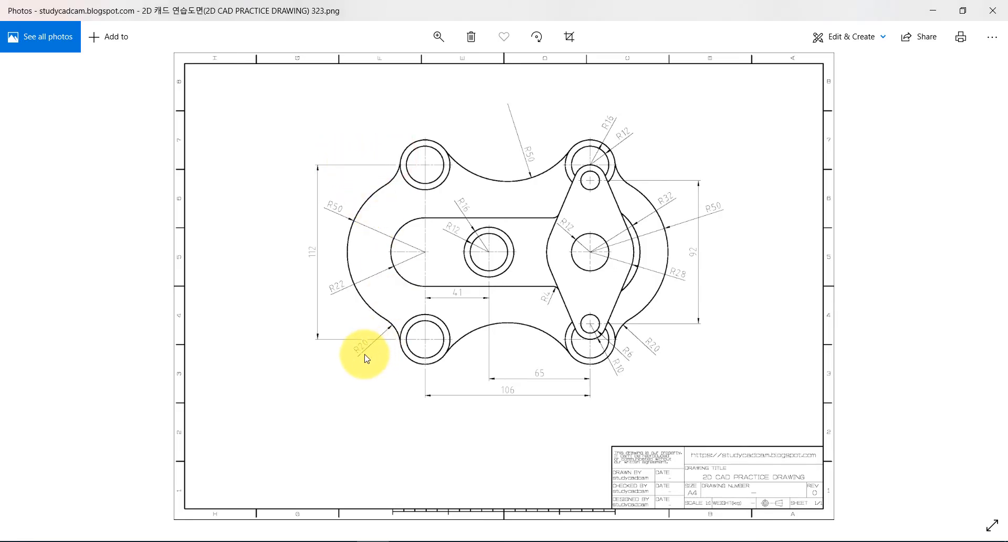
{"action": "key", "text": "alt+Tab"}
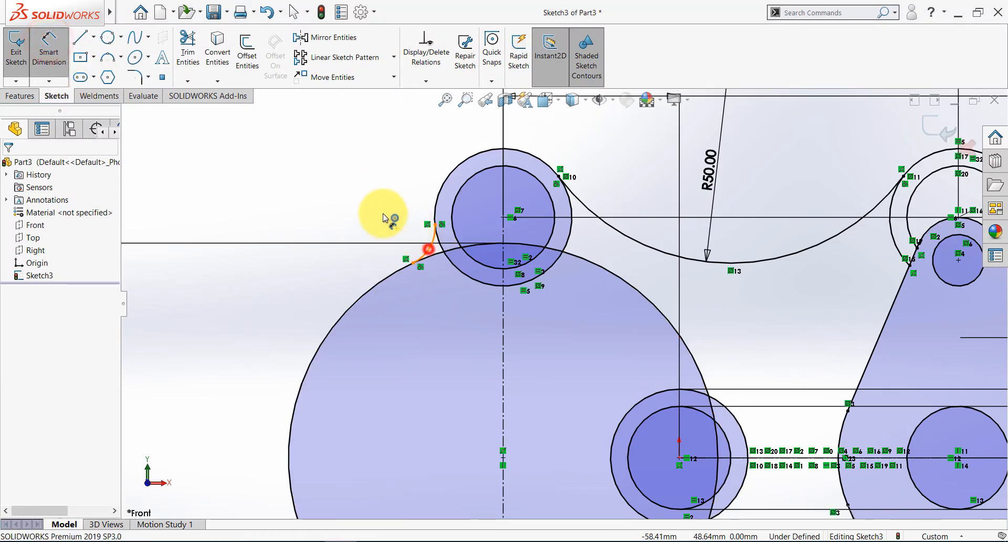
{"action": "left_click", "coordinate": [387, 217]}
{"action": "left_click", "coordinate": [367, 210]}
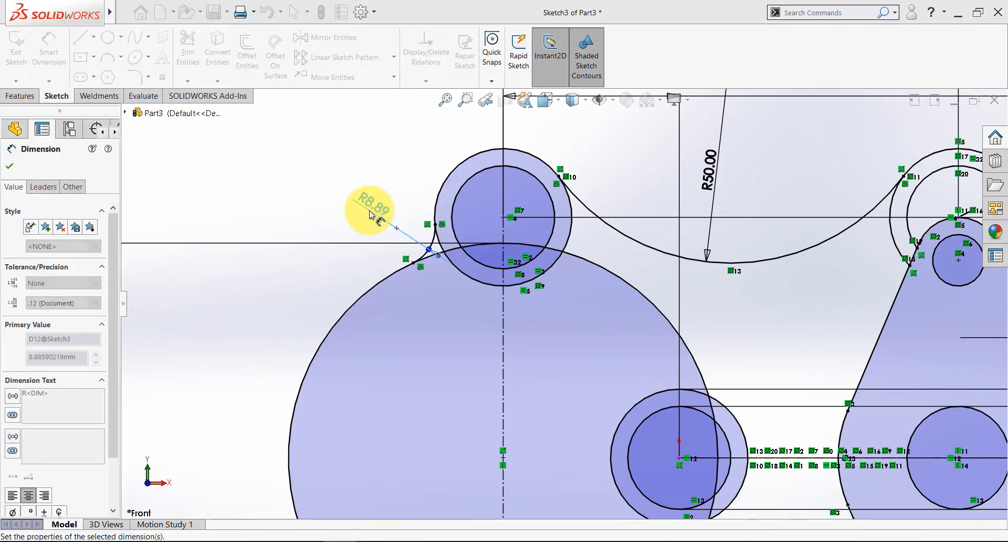
{"action": "type", "text": "20"}
{"action": "key", "text": "Return"}
{"action": "key", "text": "alt+Tab"}
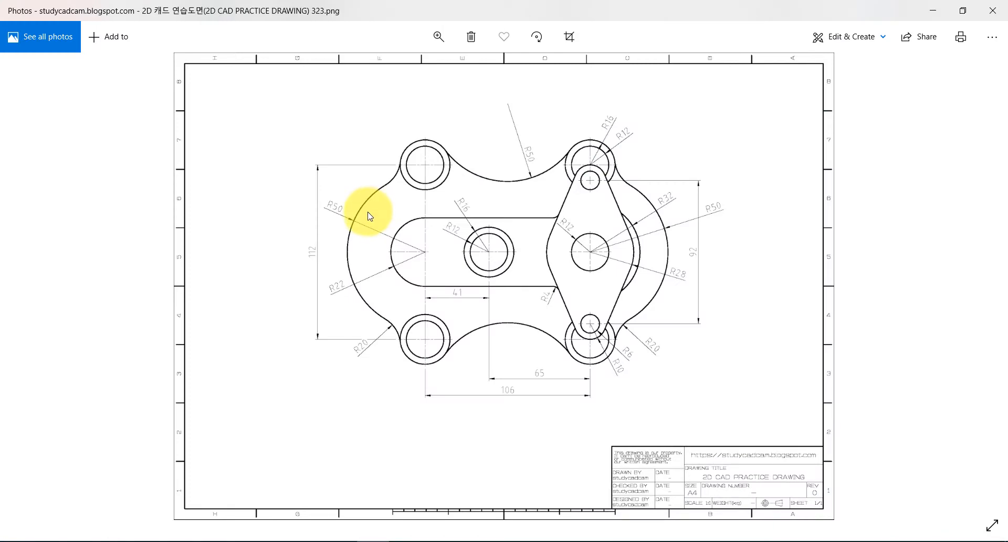
{"action": "key", "text": "alt+Tab"}
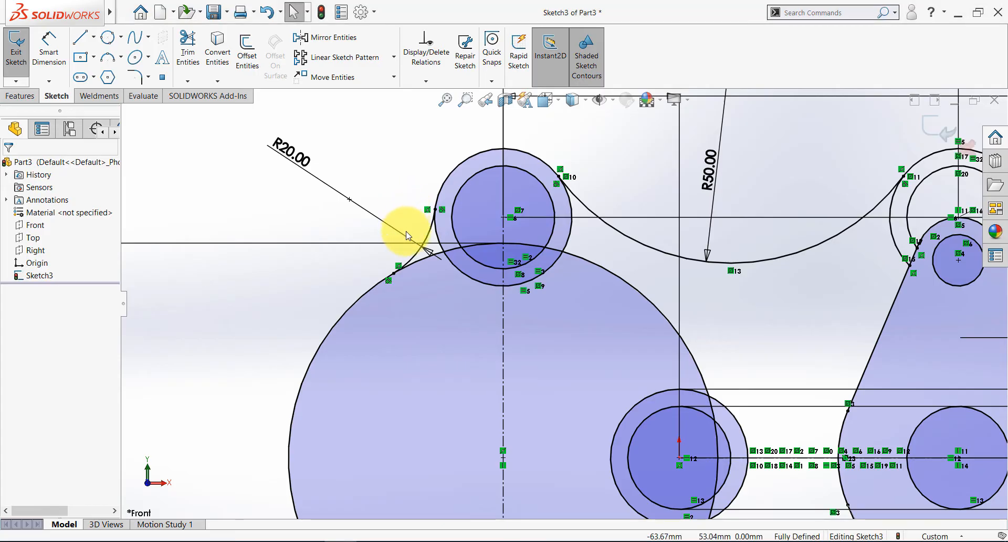
- Trim away the part of the large left circle that runs through the upper-left boss
{"action": "scroll", "coordinate": [450, 266], "scroll_direction": "up", "scroll_amount": 2}
{"action": "scroll", "coordinate": [540, 322], "scroll_direction": "up", "scroll_amount": 2}
{"action": "scroll", "coordinate": [540, 322], "scroll_direction": "down", "scroll_amount": 2}
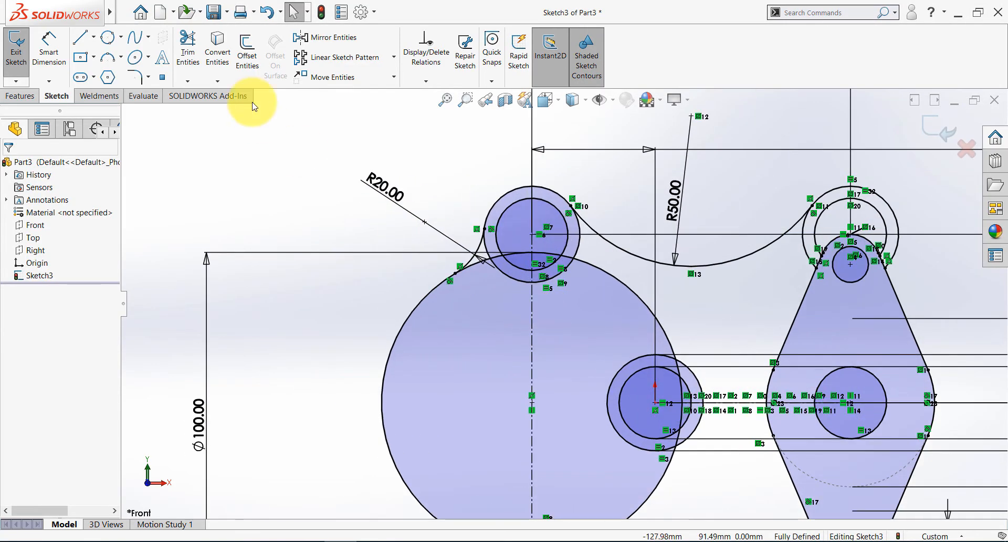
{"action": "left_click", "coordinate": [188, 42]}
{"action": "scroll", "coordinate": [474, 266], "scroll_direction": "up", "scroll_amount": 3}
{"action": "mouse_move", "coordinate": [498, 261]}
{"action": "left_mouse_down"}
{"action": "mouse_move", "coordinate": [553, 255]}
{"action": "mouse_move", "coordinate": [533, 264]}
{"action": "mouse_move", "coordinate": [563, 245]}
{"action": "mouse_move", "coordinate": [616, 272]}
{"action": "mouse_move", "coordinate": [619, 251]}
{"action": "mouse_move", "coordinate": [641, 264]}
{"action": "mouse_move", "coordinate": [653, 254]}
{"action": "mouse_move", "coordinate": [593, 273]}
{"action": "left_mouse_up"}
{"action": "scroll", "coordinate": [556, 281], "scroll_direction": "up", "scroll_amount": 3}
{"action": "scroll", "coordinate": [556, 282], "scroll_direction": "up", "scroll_amount": 5}
{"action": "key", "text": "Escape"}
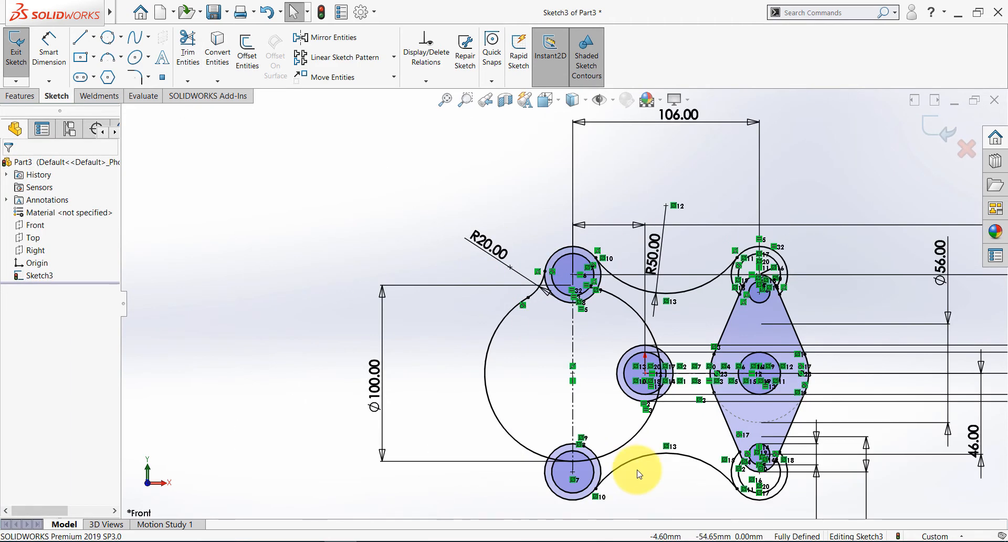
- Mirror the R20 connecting arc about the horizontal centerline to the lower-left boss
{"action": "left_click", "coordinate": [330, 37]}
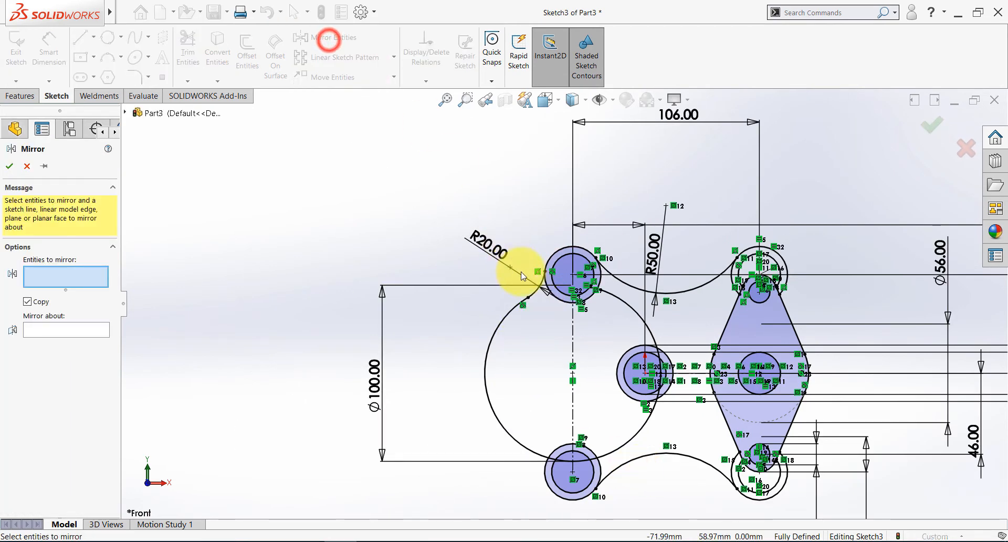
{"action": "scroll", "coordinate": [512, 265], "scroll_direction": "down", "scroll_amount": 3}
{"action": "left_click", "coordinate": [549, 307]}
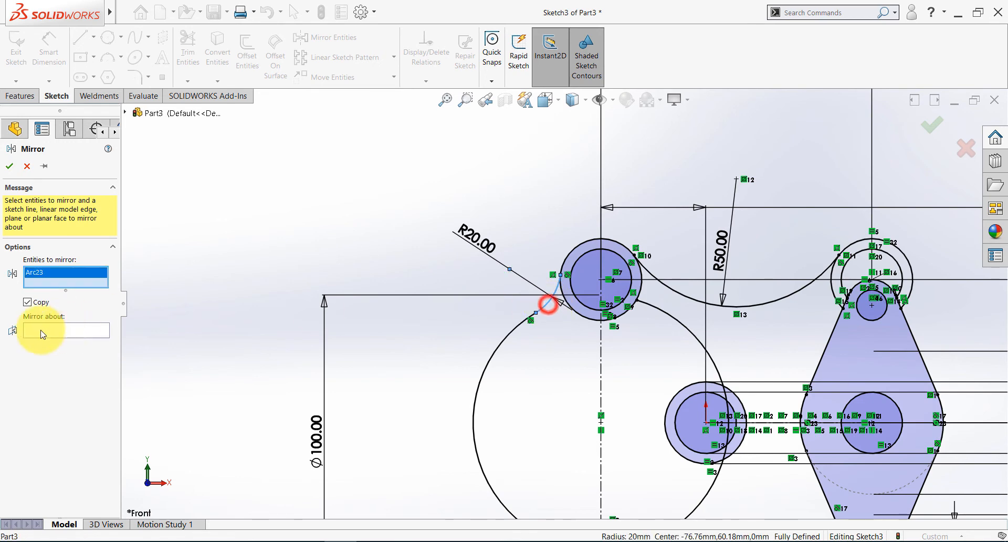
{"action": "left_click", "coordinate": [37, 330]}
{"action": "scroll", "coordinate": [567, 305], "scroll_direction": "up", "scroll_amount": 3}
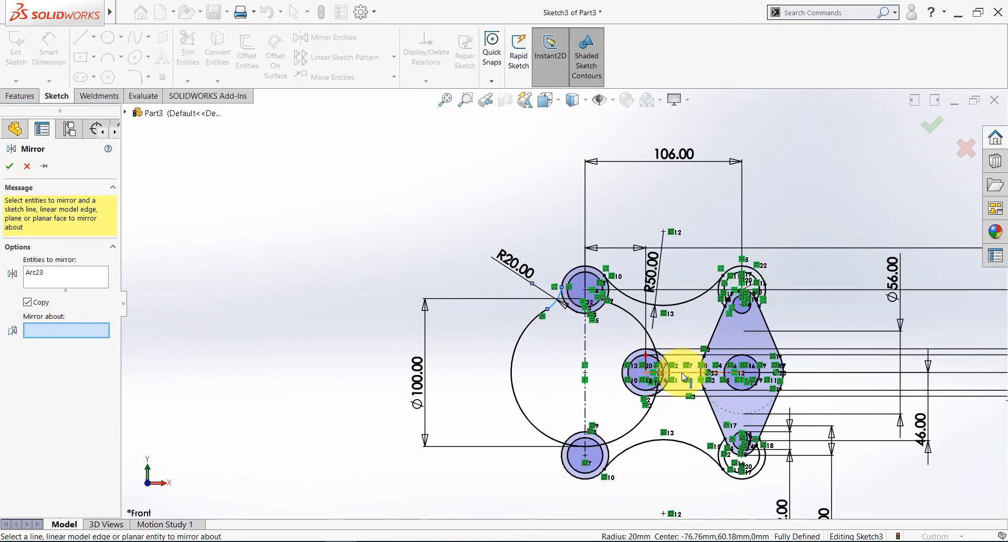
{"action": "left_click", "coordinate": [682, 373]}
{"action": "left_click", "coordinate": [12, 167]}
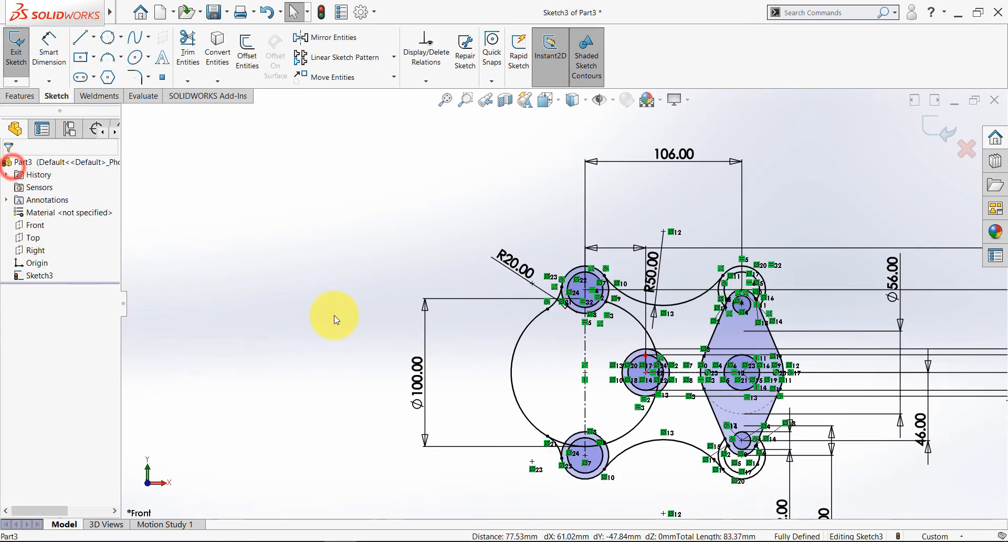
- Trim away the part of the large left circle between the mirrored arc and the lower-left boss's outer right edge
{"action": "left_click", "coordinate": [192, 49]}
{"action": "scroll", "coordinate": [587, 468], "scroll_direction": "down", "scroll_amount": 5}
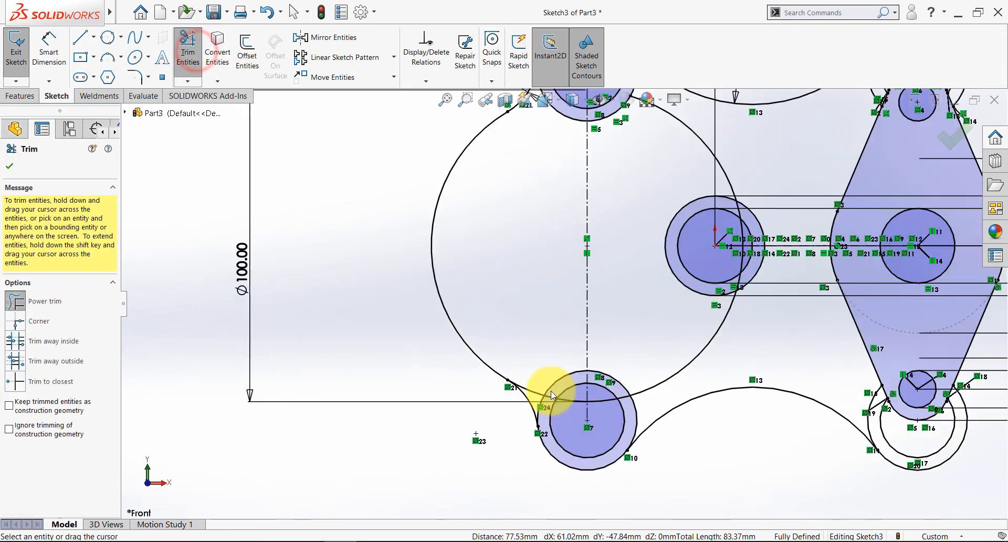
{"action": "left_click_drag", "start_coordinate": [524, 371], "coordinate": [540, 385]}
{"action": "scroll", "coordinate": [548, 388], "scroll_direction": "down", "scroll_amount": 3}
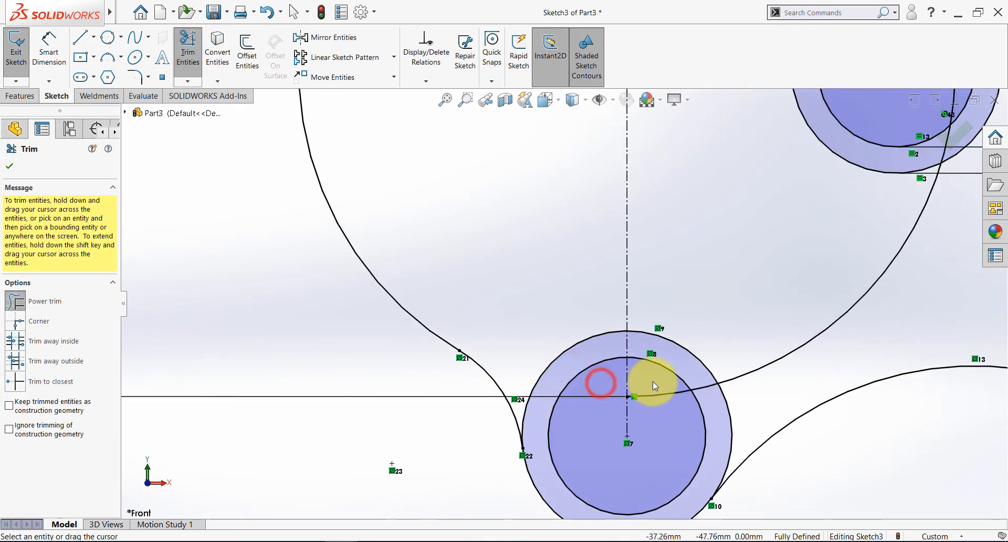
{"action": "mouse_move", "coordinate": [655, 387]}
{"action": "left_mouse_down"}
{"action": "mouse_move", "coordinate": [670, 402]}
{"action": "mouse_move", "coordinate": [694, 379]}
{"action": "mouse_move", "coordinate": [711, 389]}
{"action": "left_mouse_up"}
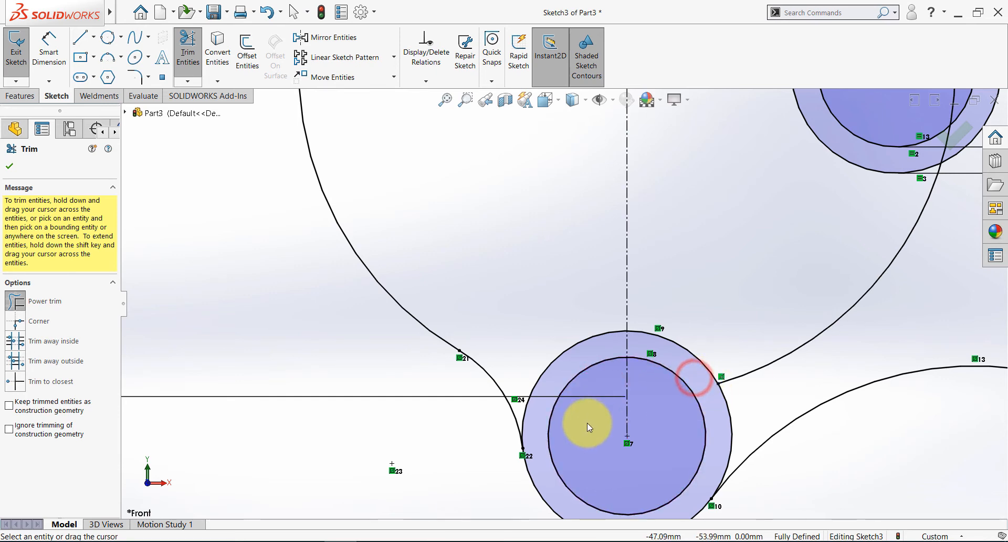
- Trim the remaining right-hand portion of the large circle, including the pieces inside the center boss, keeping only the left outline arc
{"action": "scroll", "coordinate": [649, 380], "scroll_direction": "up", "scroll_amount": 4}
{"action": "scroll", "coordinate": [682, 289], "scroll_direction": "down", "scroll_amount": 4}
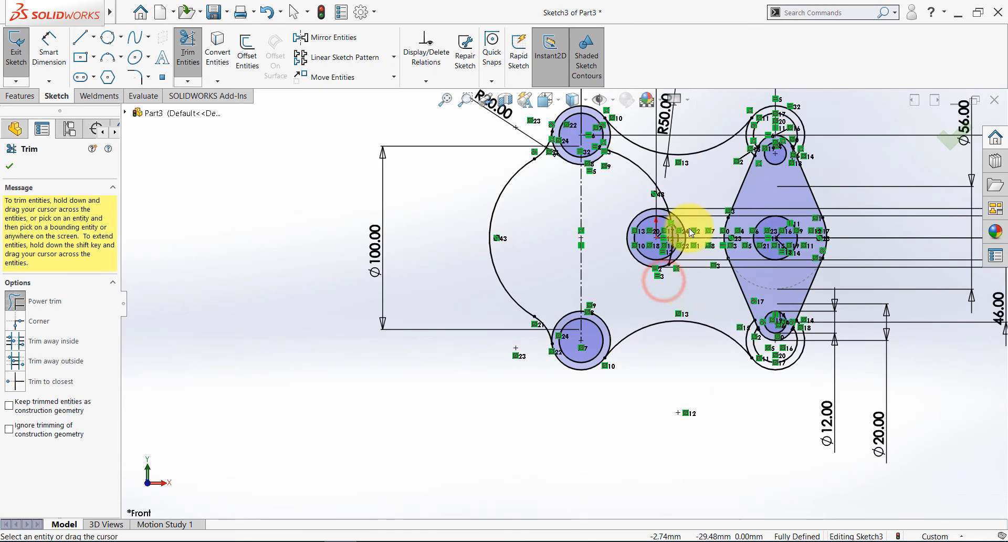
{"action": "left_click_drag", "start_coordinate": [589, 217], "coordinate": [590, 175]}
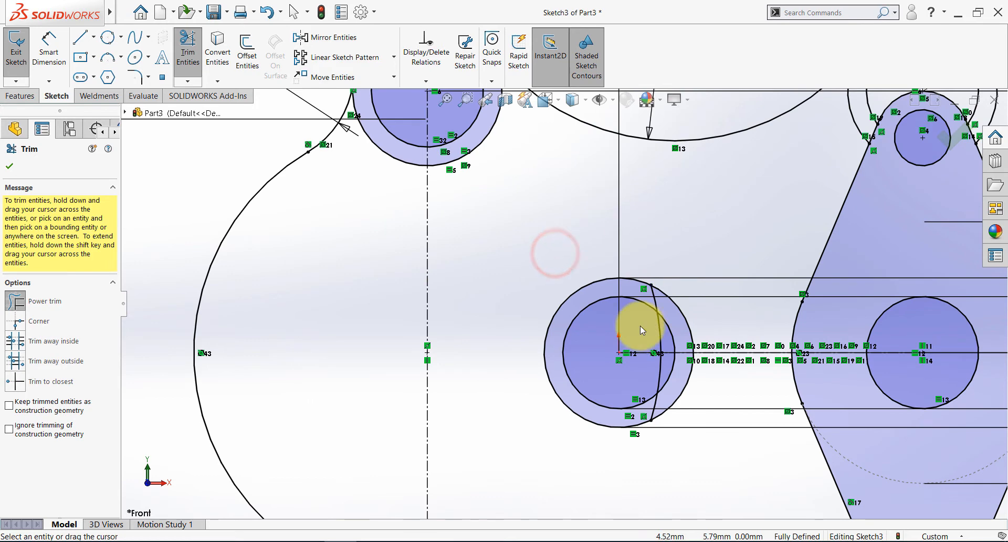
{"action": "scroll", "coordinate": [640, 326], "scroll_direction": "down", "scroll_amount": 2}
{"action": "left_click_drag", "start_coordinate": [641, 324], "coordinate": [663, 337]}
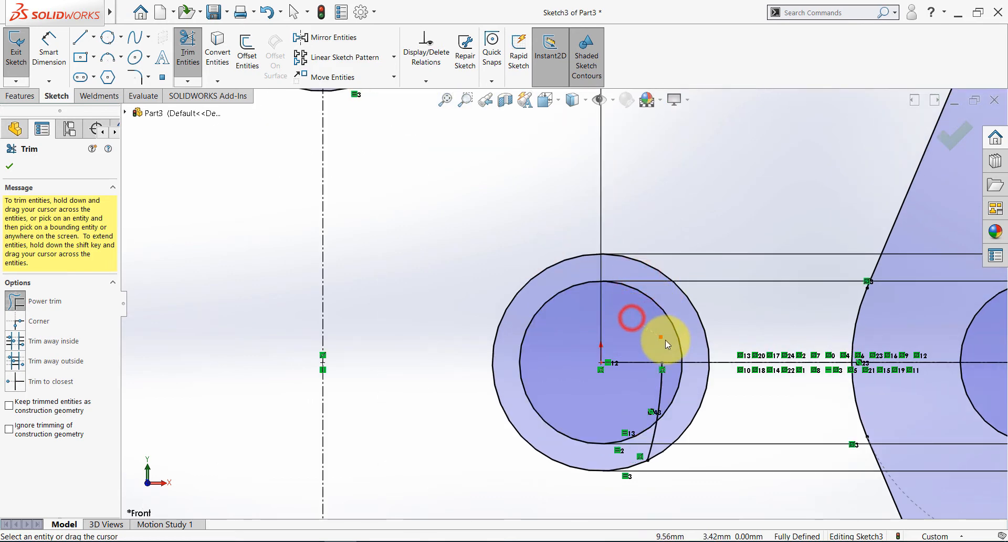
{"action": "left_click_drag", "start_coordinate": [637, 378], "coordinate": [662, 387]}
{"action": "mouse_move", "coordinate": [669, 419]}
{"action": "left_mouse_down"}
{"action": "mouse_move", "coordinate": [656, 432]}
{"action": "mouse_move", "coordinate": [663, 407]}
{"action": "left_mouse_up"}
{"action": "scroll", "coordinate": [641, 407], "scroll_direction": "up", "scroll_amount": 5}
{"action": "key", "text": "Escape"}
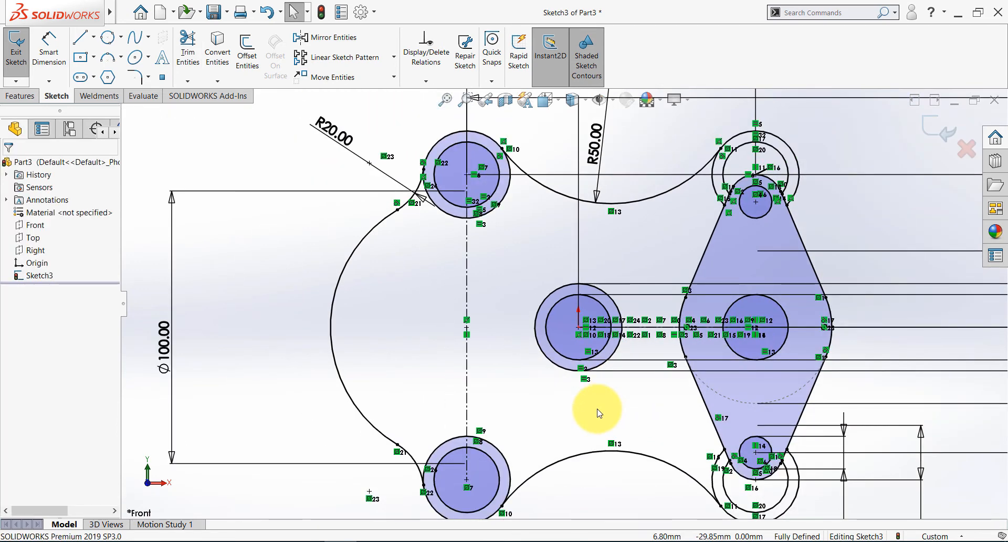
- Hide the sketch dimensions and sketch relations, and fit the whole sketch in the view
{"action": "scroll", "coordinate": [593, 408], "scroll_direction": "up", "scroll_amount": 5}
{"action": "scroll", "coordinate": [591, 314], "scroll_direction": "down", "scroll_amount": 2}
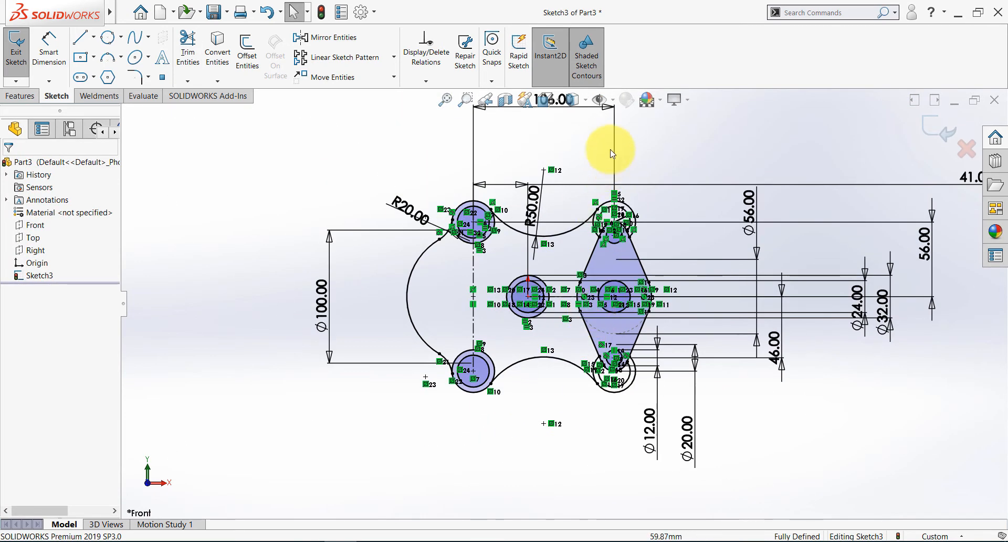
{"action": "left_click", "coordinate": [613, 100]}
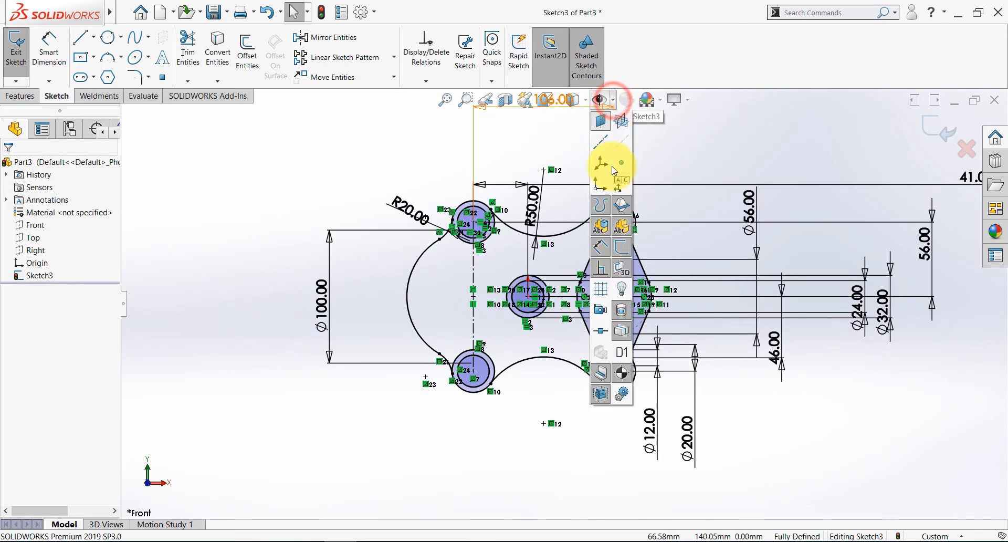
{"action": "left_click", "coordinate": [598, 247]}
{"action": "left_click", "coordinate": [613, 100]}
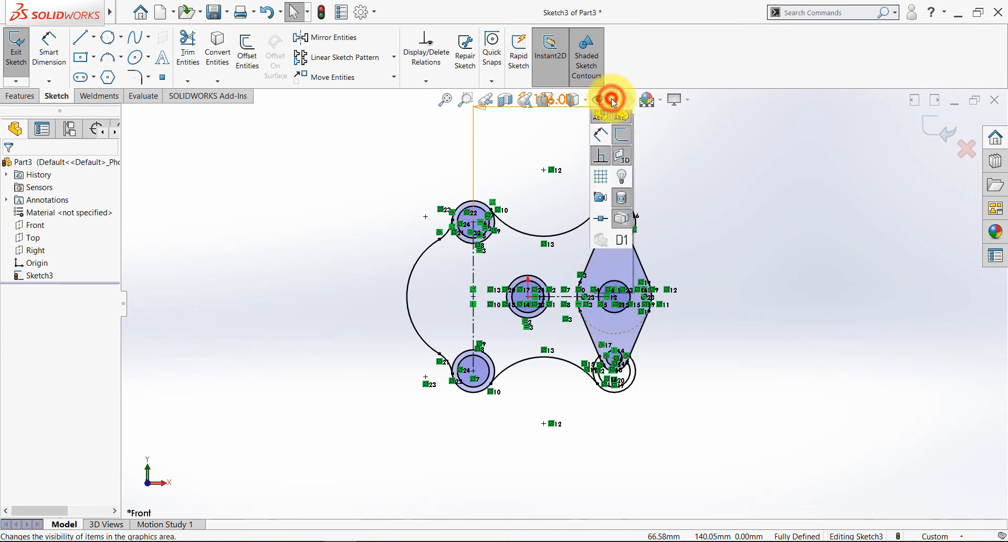
{"action": "left_click", "coordinate": [600, 268]}
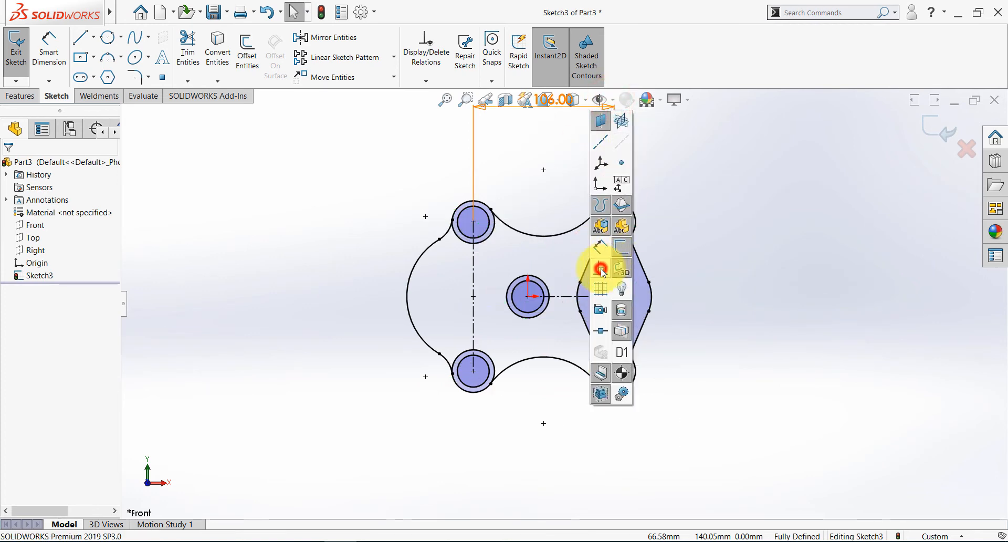
{"action": "left_click", "coordinate": [331, 278]}
{"action": "key", "text": "f"}
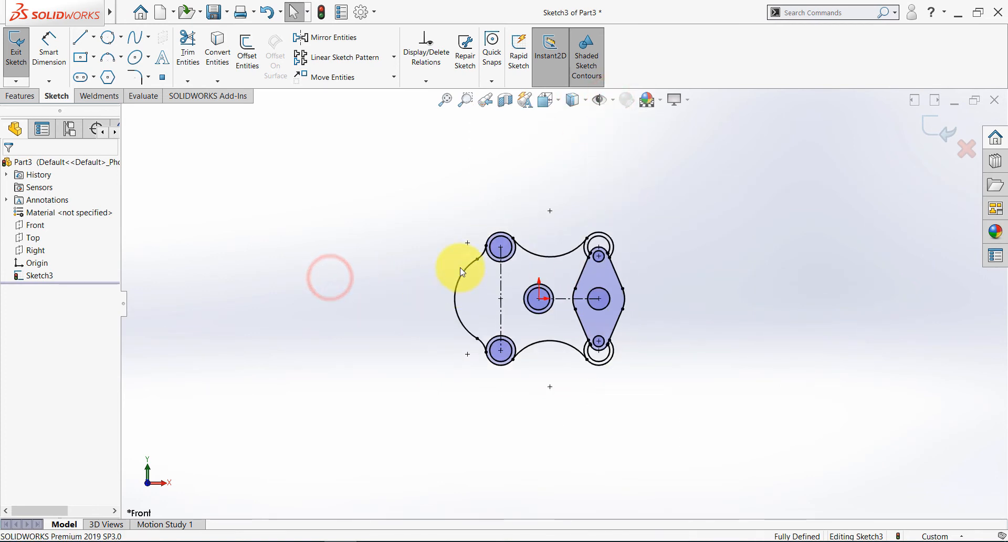
{"action": "left_click", "coordinate": [447, 100]}
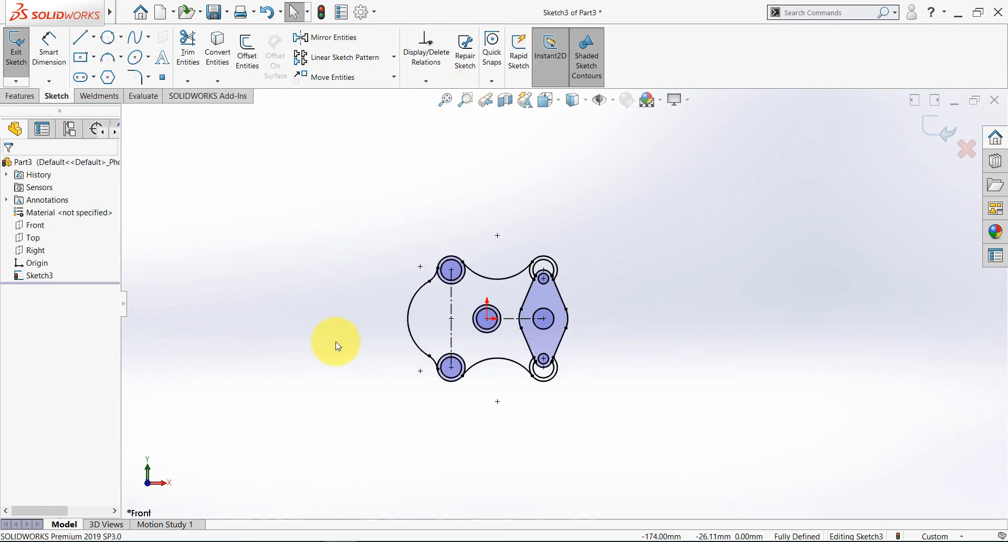
- Check the reference drawing's right side, and turn the sketch dimensions' visibility back on
{"action": "key", "text": "alt+Tab"}
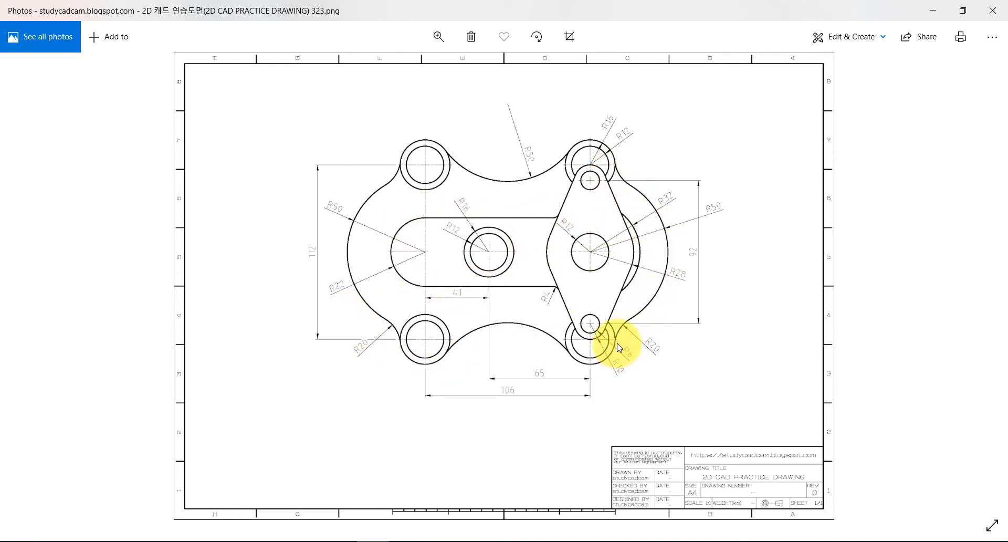
{"action": "key", "text": "alt+Tab"}
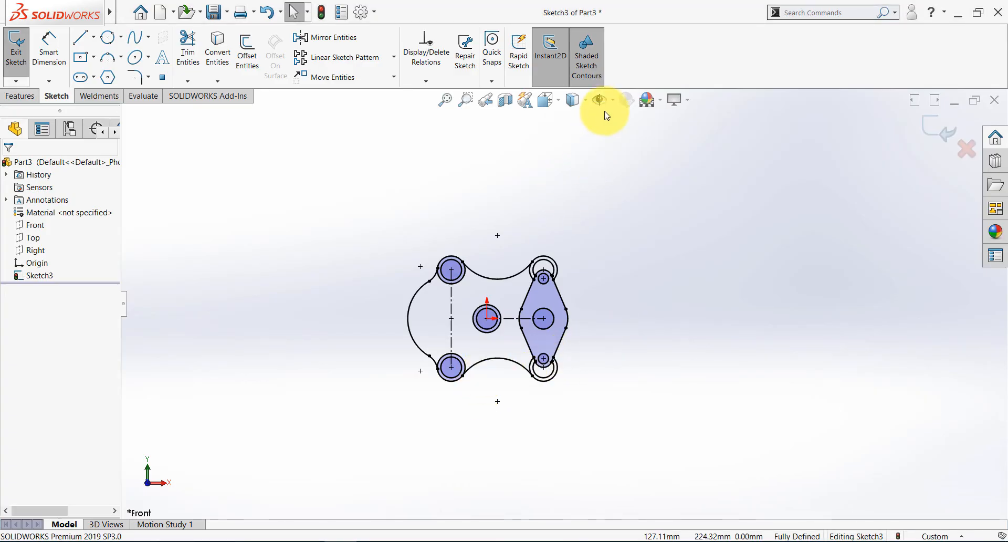
{"action": "left_click", "coordinate": [612, 101]}
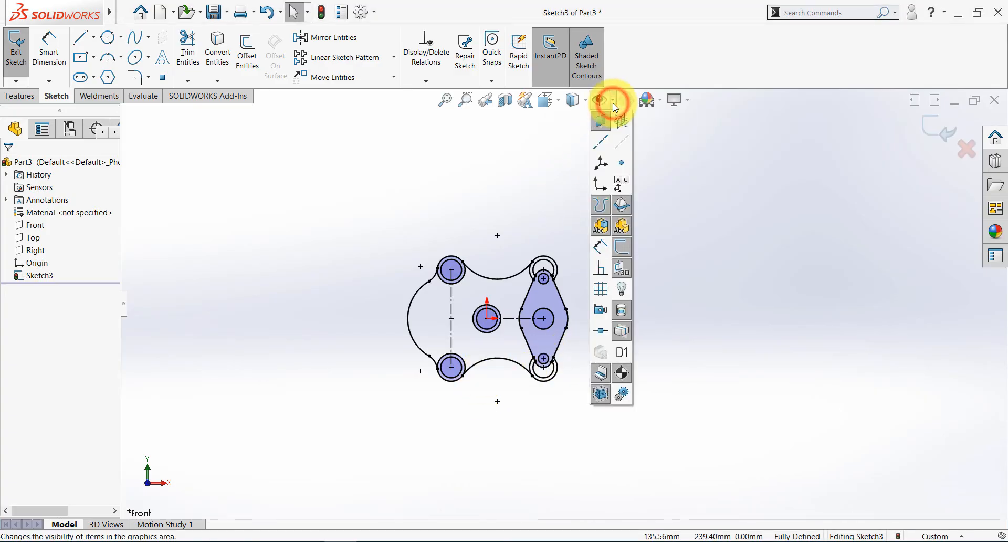
{"action": "left_click", "coordinate": [611, 248]}
{"action": "left_click", "coordinate": [383, 121]}
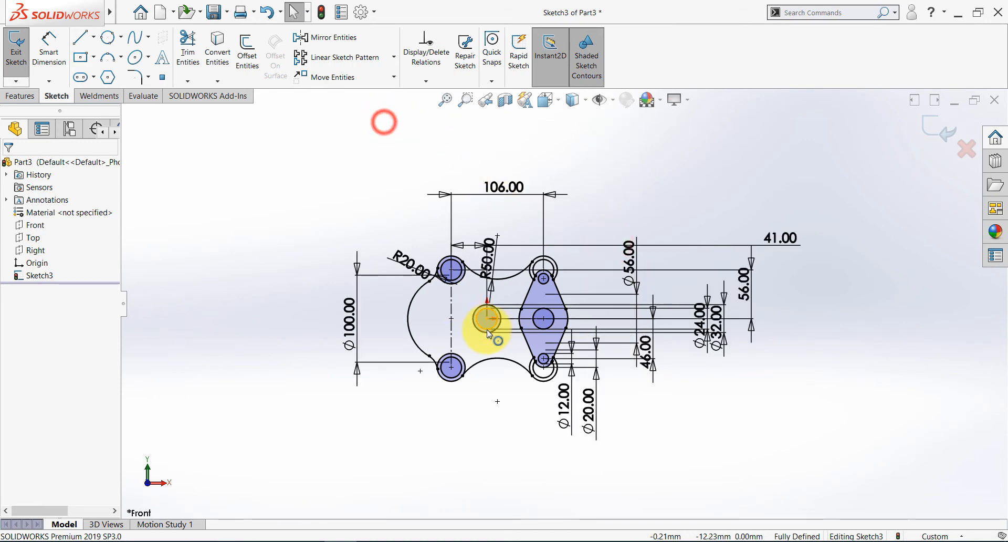
{"action": "scroll", "coordinate": [487, 329], "scroll_direction": "down", "scroll_amount": 2}
{"action": "scroll", "coordinate": [488, 325], "scroll_direction": "up", "scroll_amount": 1}
{"action": "scroll", "coordinate": [546, 290], "scroll_direction": "down", "scroll_amount": 2}
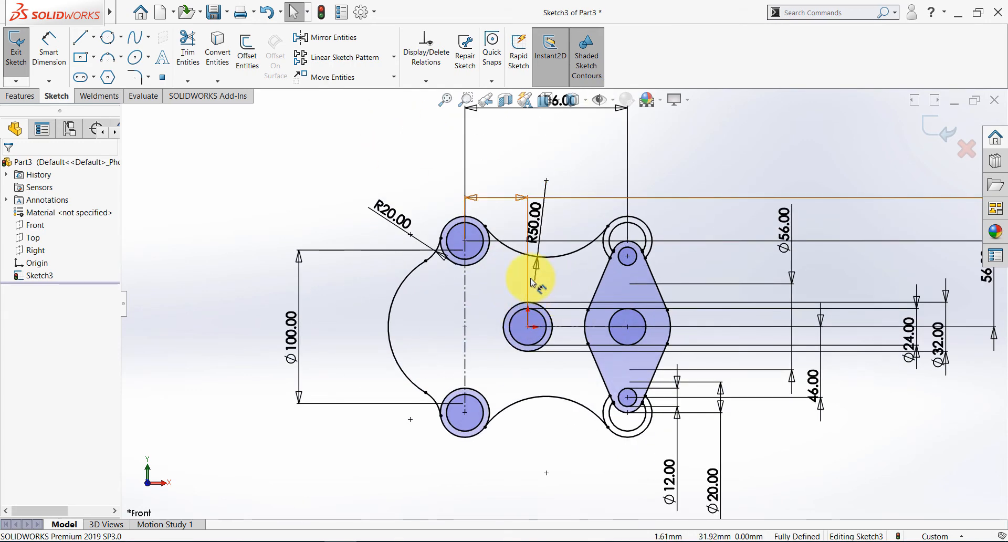
- Sketch a horizontal centerline from the lower-left boss's center to the lower-right boss's center
{"action": "key", "text": "alt+Tab"}
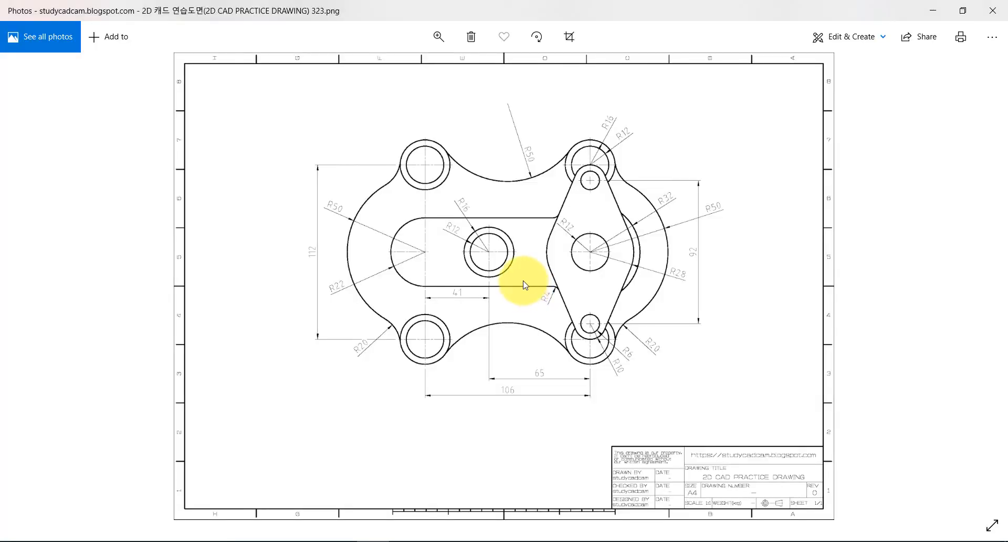
{"action": "key", "text": "alt+Tab"}
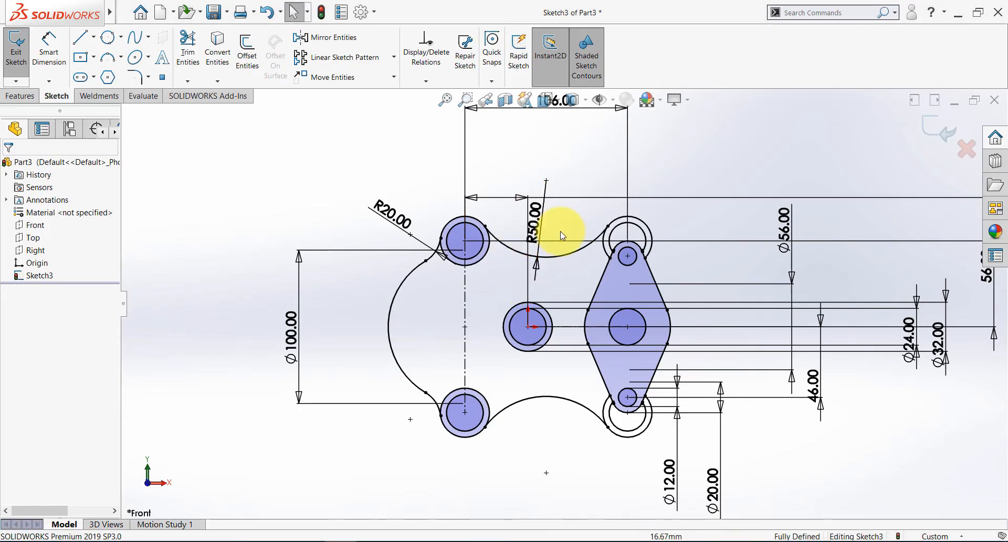
{"action": "left_click", "coordinate": [92, 41]}
{"action": "left_click", "coordinate": [87, 62]}
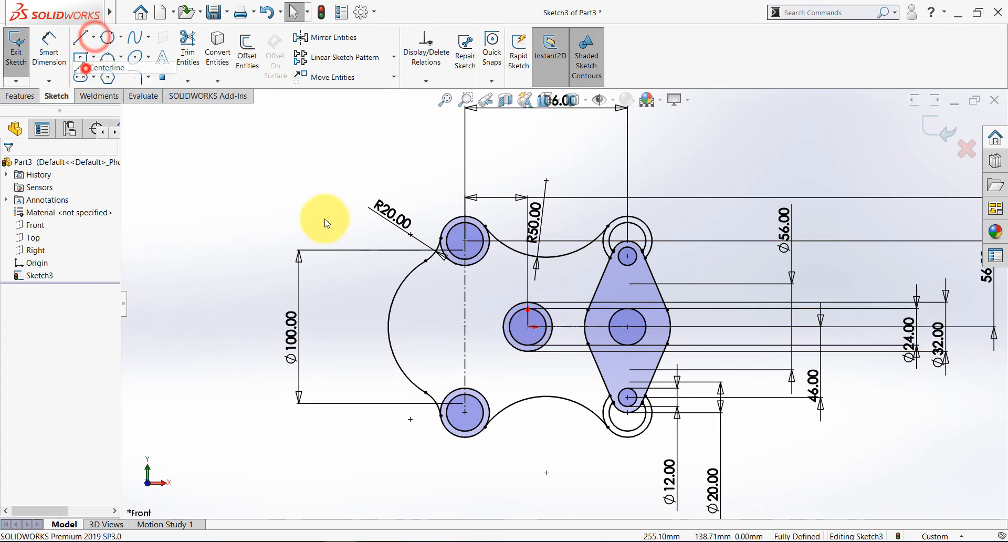
{"action": "left_click", "coordinate": [464, 413]}
{"action": "left_click", "coordinate": [627, 414]}
{"action": "key", "text": "Escape"}
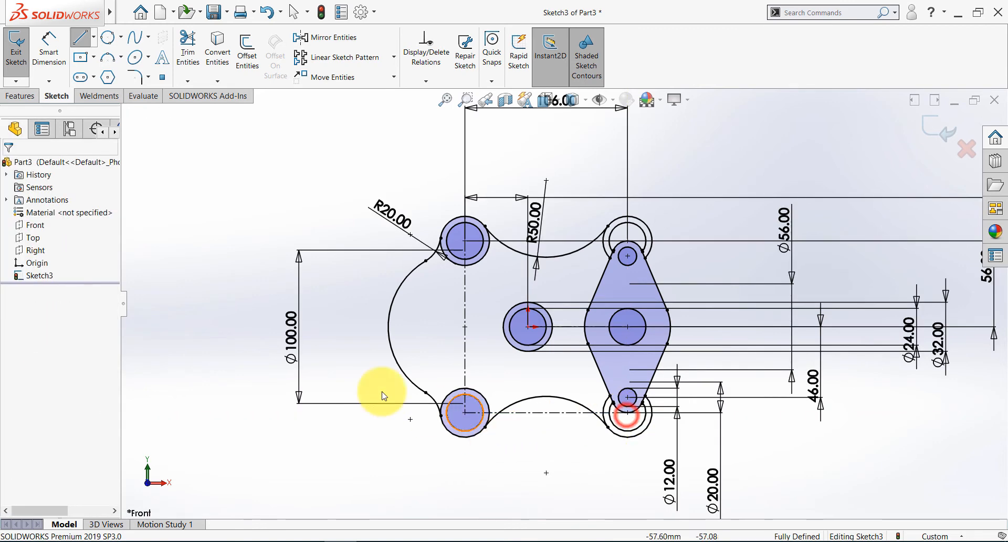
- Sketch a vertical centerline about 92 mm long upward from the midpoint of the lower horizontal centerline
{"action": "left_click", "coordinate": [93, 38]}
{"action": "left_click", "coordinate": [83, 68]}
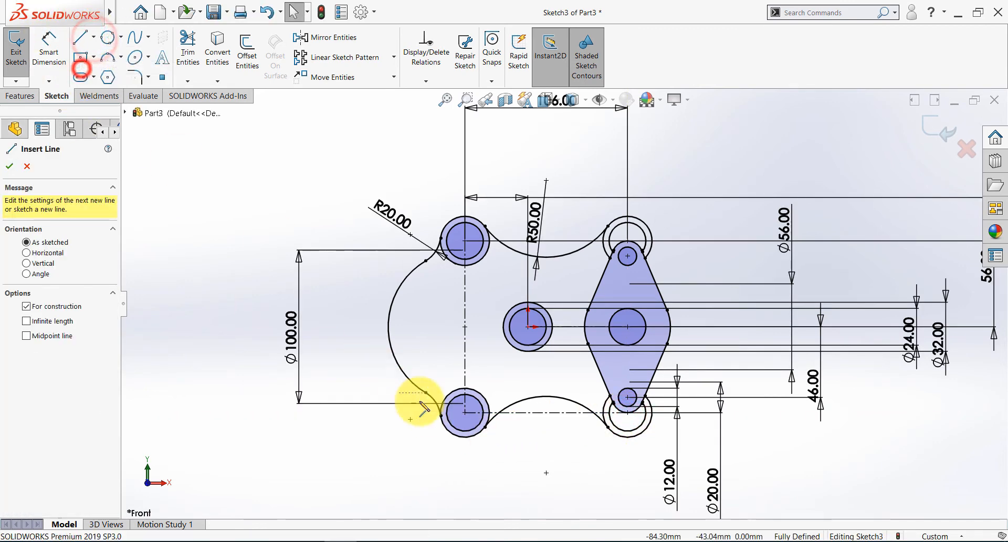
{"action": "left_click", "coordinate": [547, 413]}
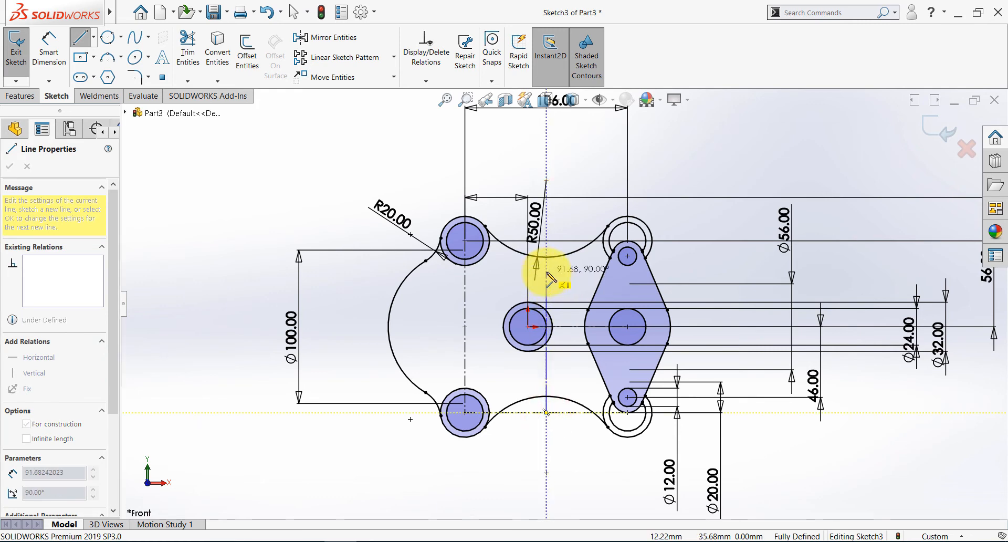
{"action": "left_click", "coordinate": [546, 272]}
{"action": "key", "text": "Escape"}
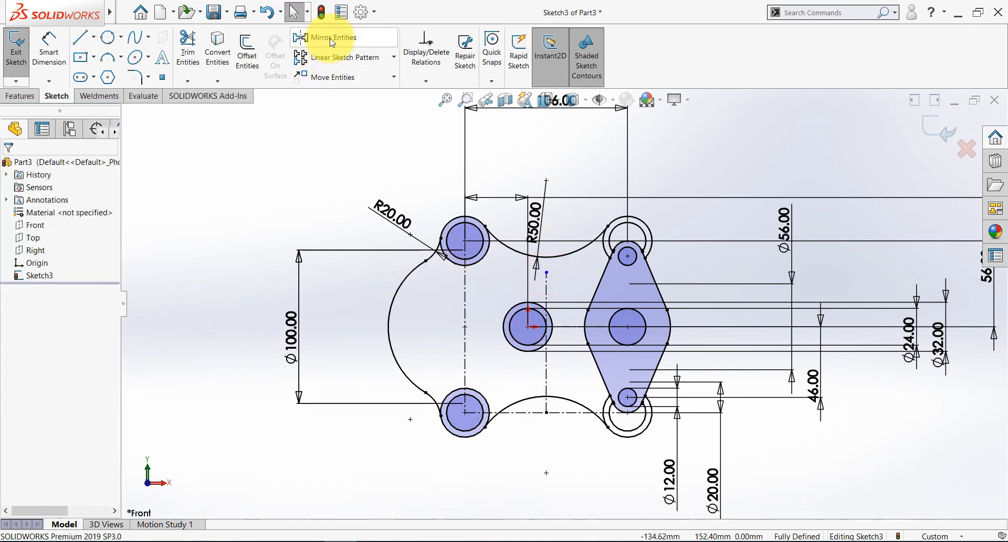
- Mirror the three left outline arcs about the vertical centerline to form the right outline, keeping the originals
{"action": "left_click", "coordinate": [331, 39]}
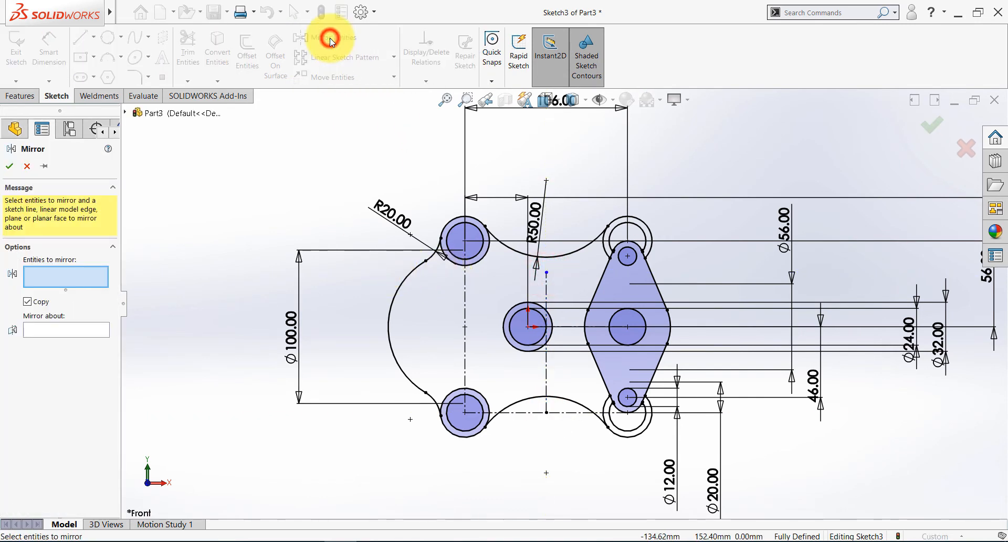
{"action": "left_click", "coordinate": [433, 258]}
{"action": "left_click", "coordinate": [409, 274]}
{"action": "left_click", "coordinate": [430, 397]}
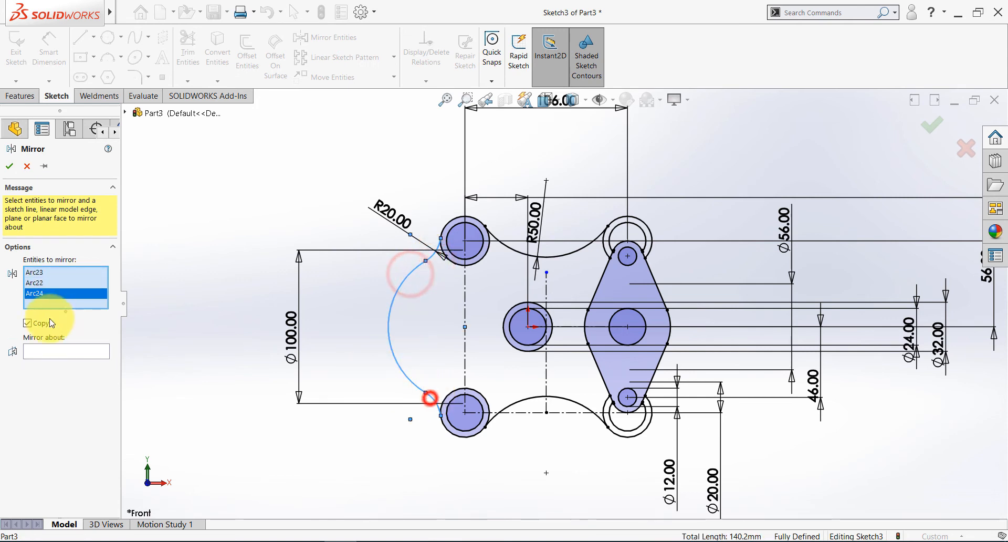
{"action": "left_click", "coordinate": [36, 352]}
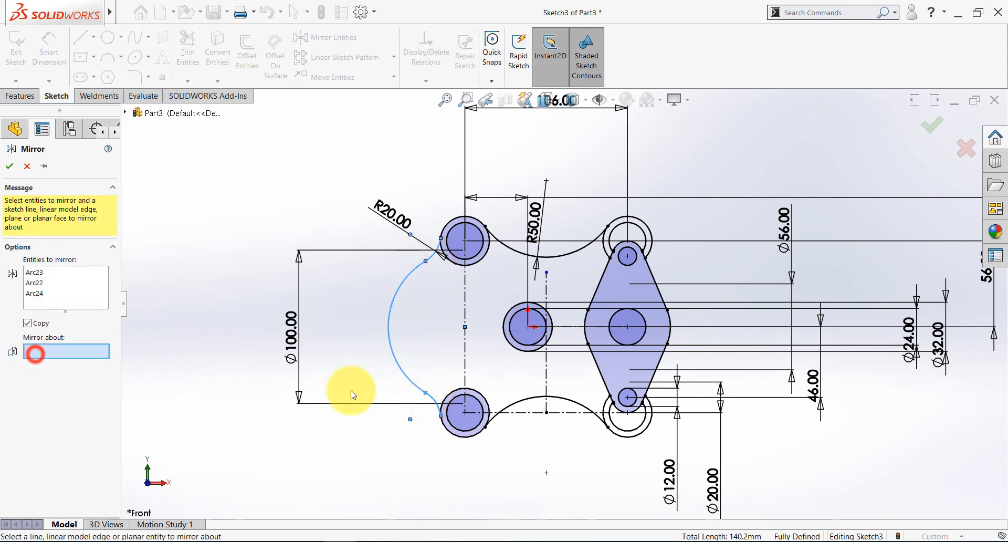
{"action": "left_click", "coordinate": [547, 288]}
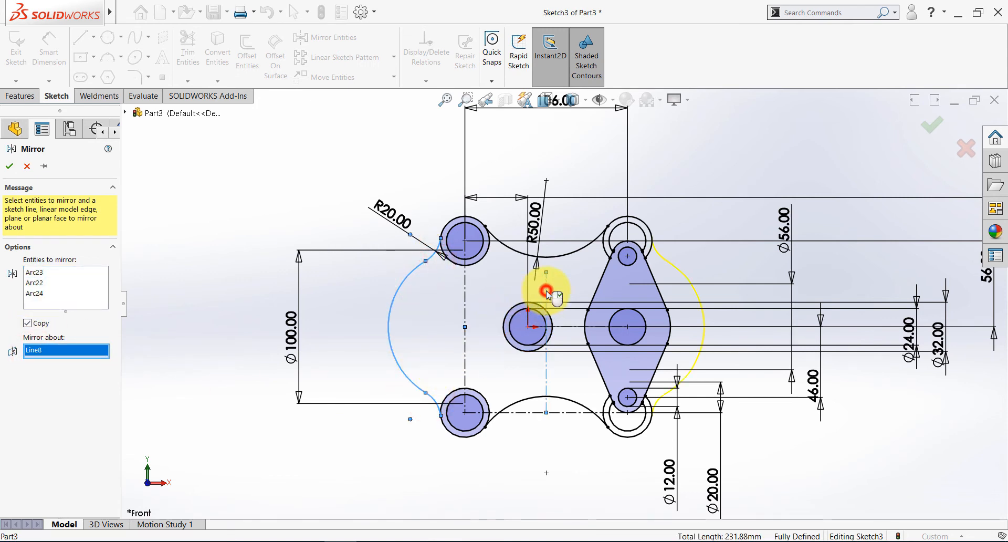
{"action": "left_click", "coordinate": [9, 167]}
{"action": "left_click", "coordinate": [233, 154]}
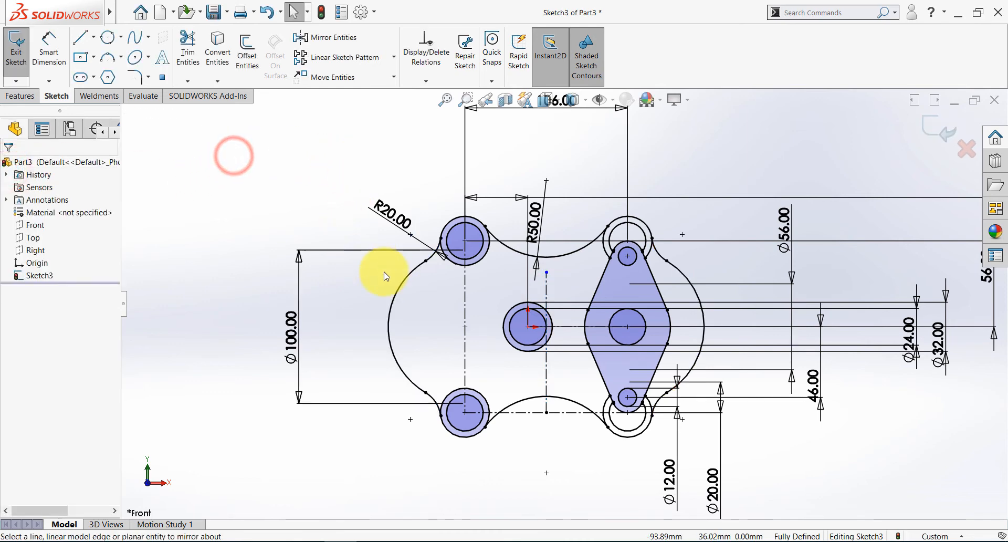
{"action": "key", "text": "f"}
{"action": "scroll", "coordinate": [638, 320], "scroll_direction": "down", "scroll_amount": 2}
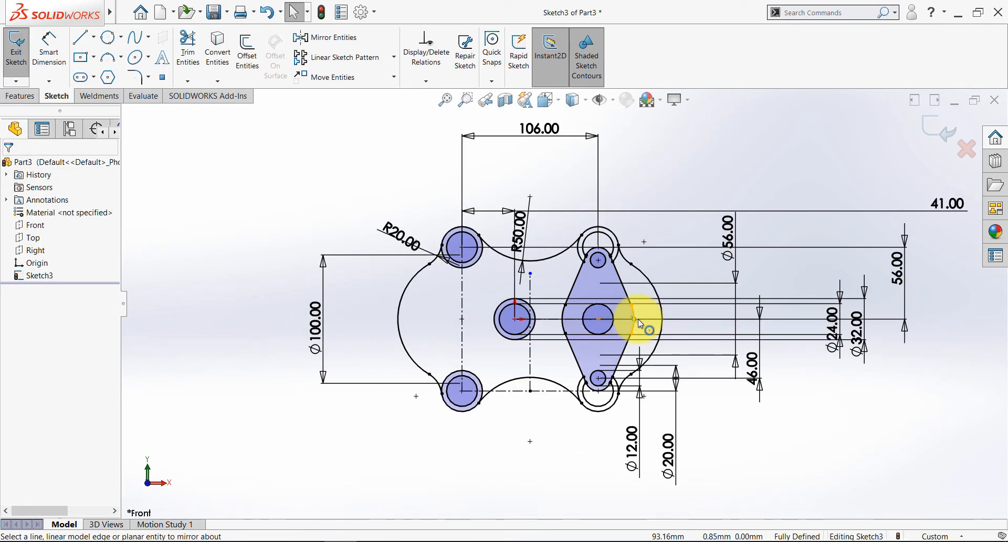
- Sketch a centerpoint arc of about 32 mm radius around the diamond plate's central hole, bulging right between its upper-right and lower-right edges
{"action": "key", "text": "alt+Tab"}
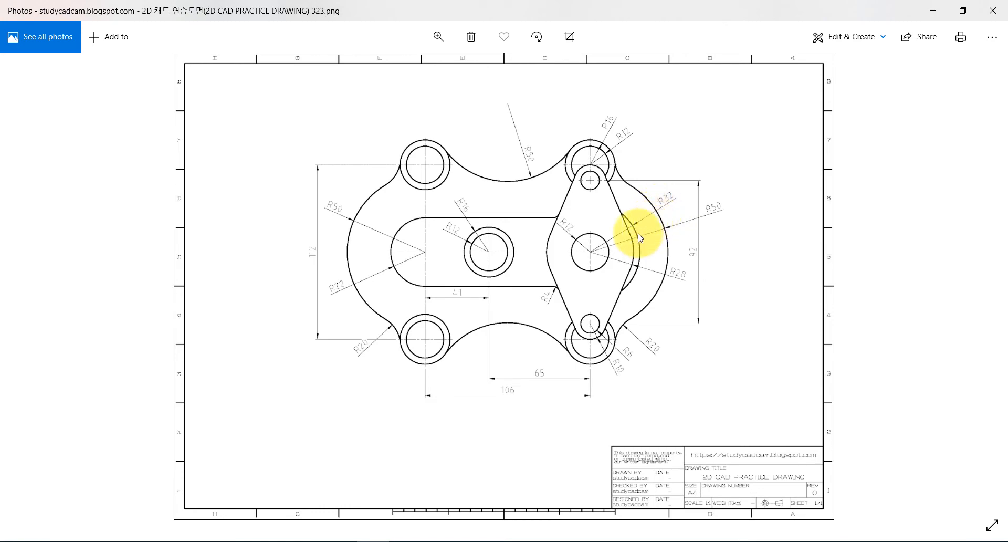
{"action": "key", "text": "alt+Tab"}
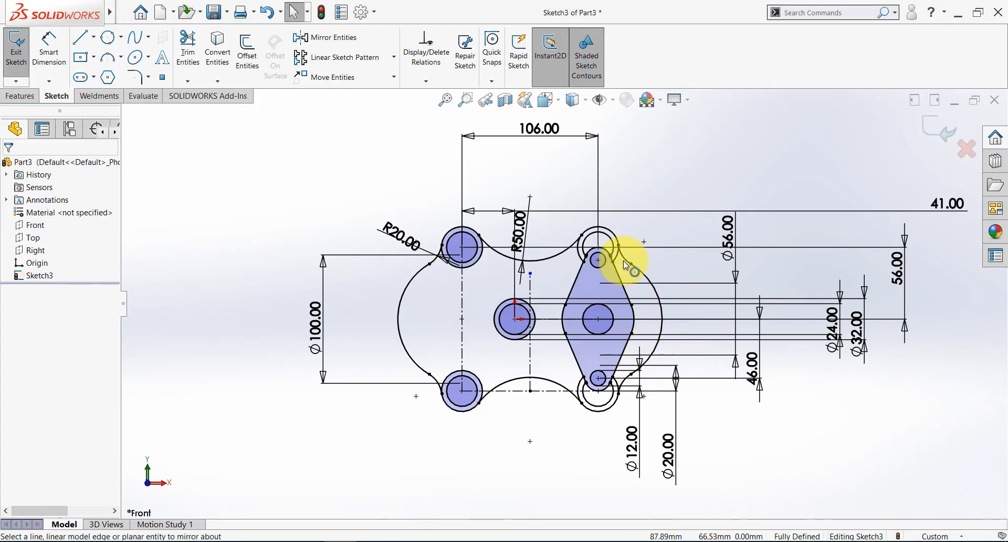
{"action": "scroll", "coordinate": [630, 278], "scroll_direction": "down", "scroll_amount": 3}
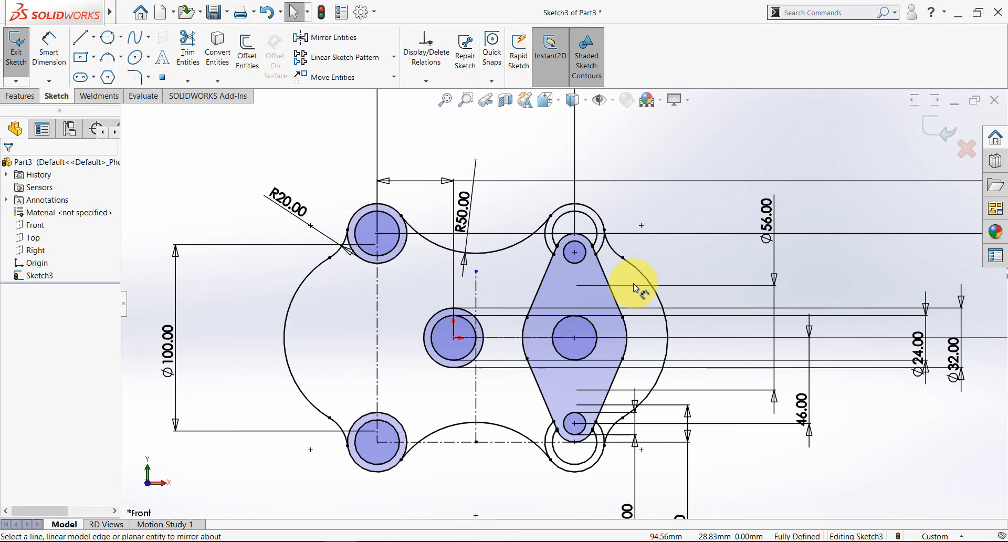
{"action": "left_click", "coordinate": [121, 62]}
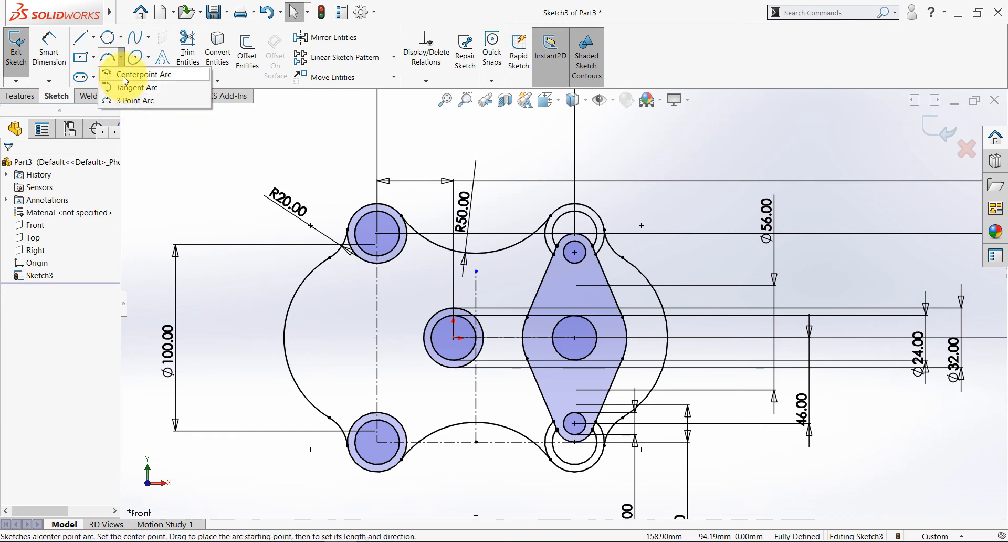
{"action": "left_click", "coordinate": [136, 74]}
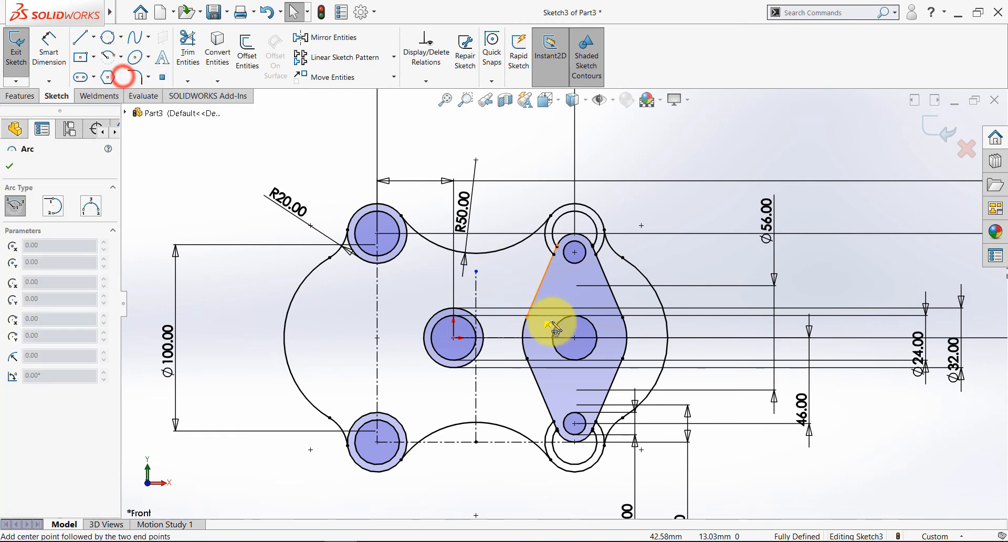
{"action": "left_click", "coordinate": [574, 338]}
{"action": "left_click", "coordinate": [609, 291]}
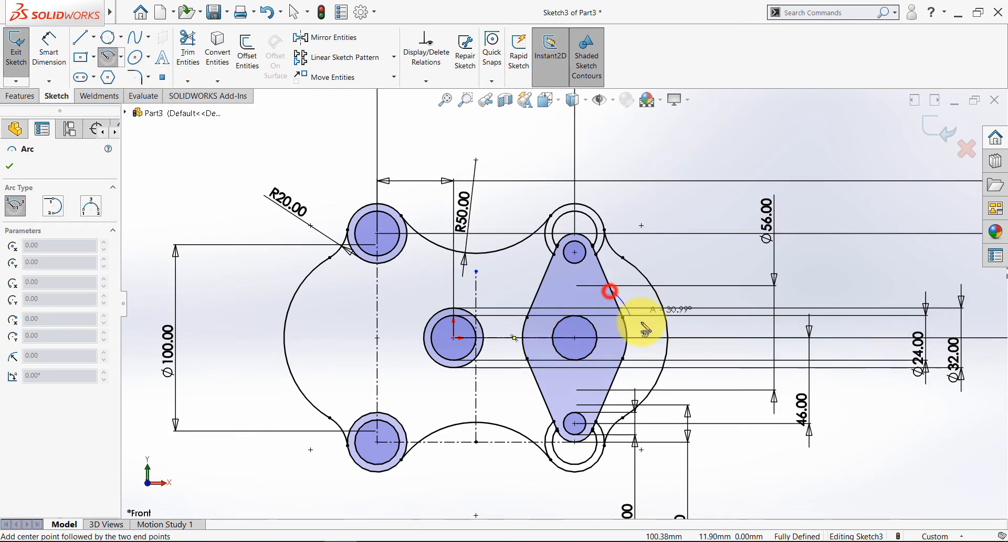
{"action": "left_click", "coordinate": [611, 385]}
{"action": "key", "text": "Escape"}
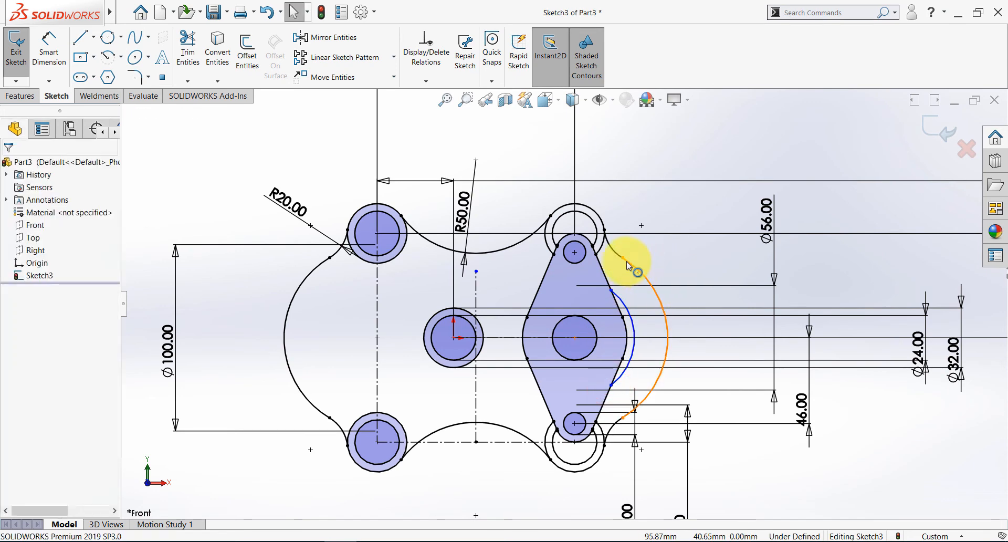
- Dimension the new arc beside the diamond plate with a radius of 32 mm
{"action": "left_click", "coordinate": [626, 261]}
{"action": "key", "text": "alt+Tab"}
{"action": "key", "text": "alt+Tab"}
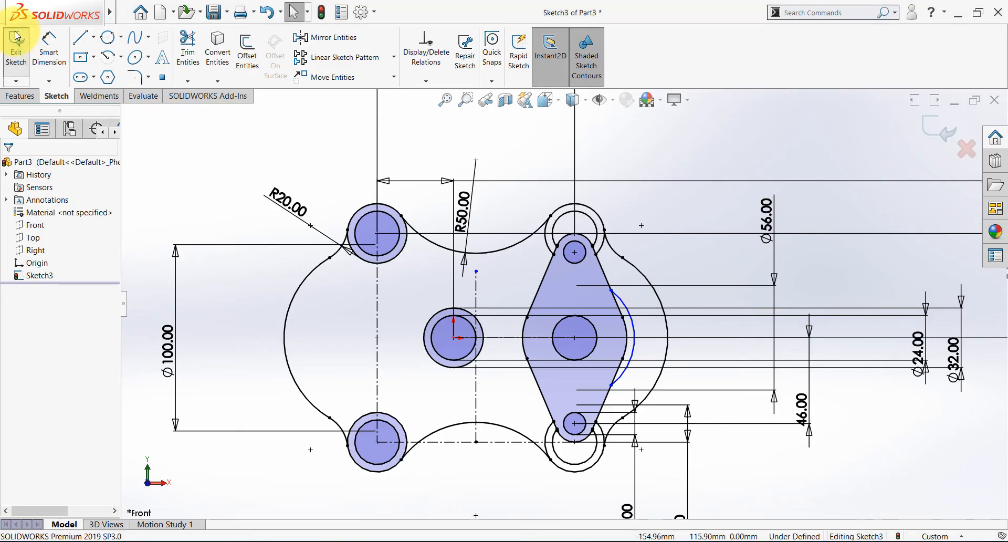
{"action": "left_click", "coordinate": [47, 43]}
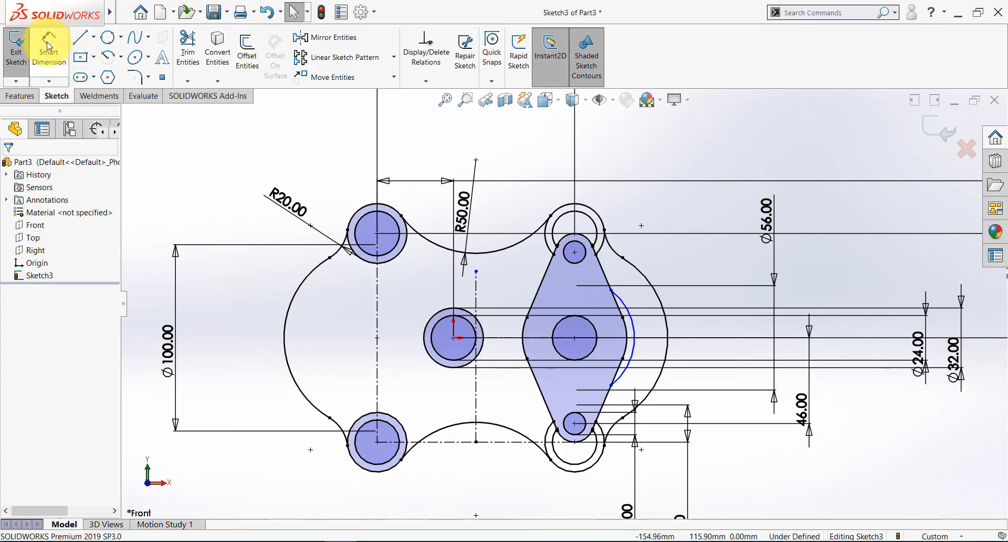
{"action": "left_click", "coordinate": [621, 300]}
{"action": "left_click", "coordinate": [708, 267]}
{"action": "type", "text": "3"}
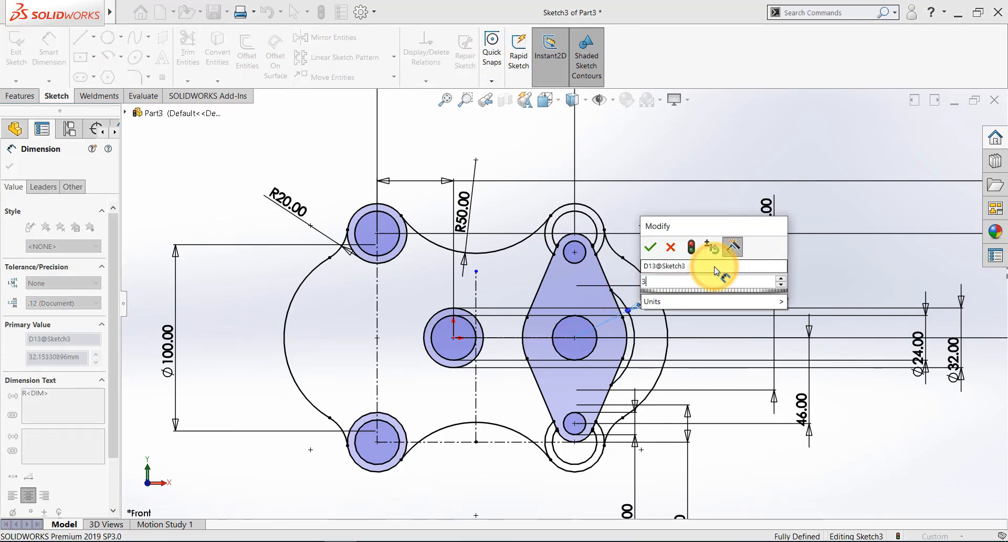
{"action": "type", "text": "2"}
{"action": "key", "text": "Return"}
{"action": "key", "text": "Escape"}
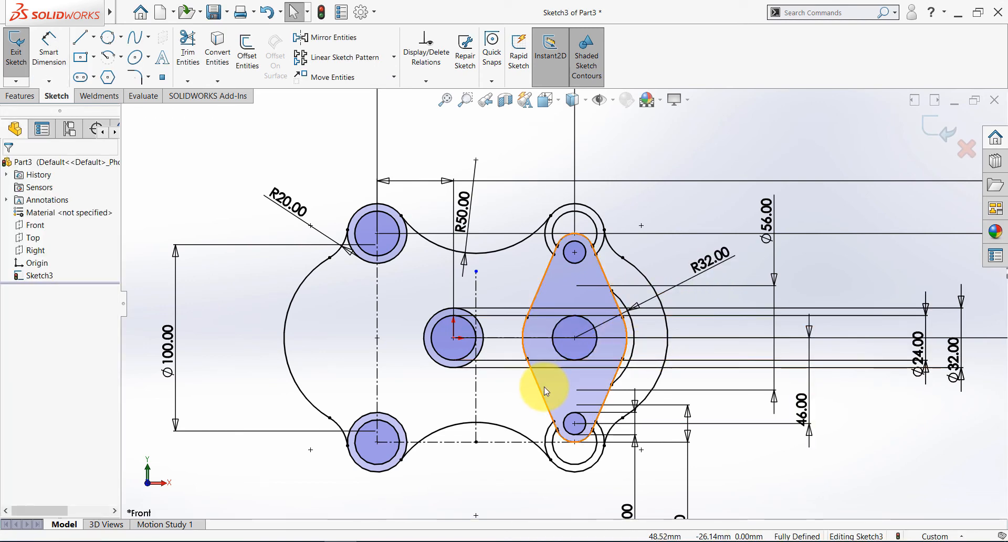
- Sketch a horizontal straight slot about 84 mm between centers and 43 mm wide, from the left outline arc's center into the diamond plate
{"action": "key", "text": "alt+Tab"}
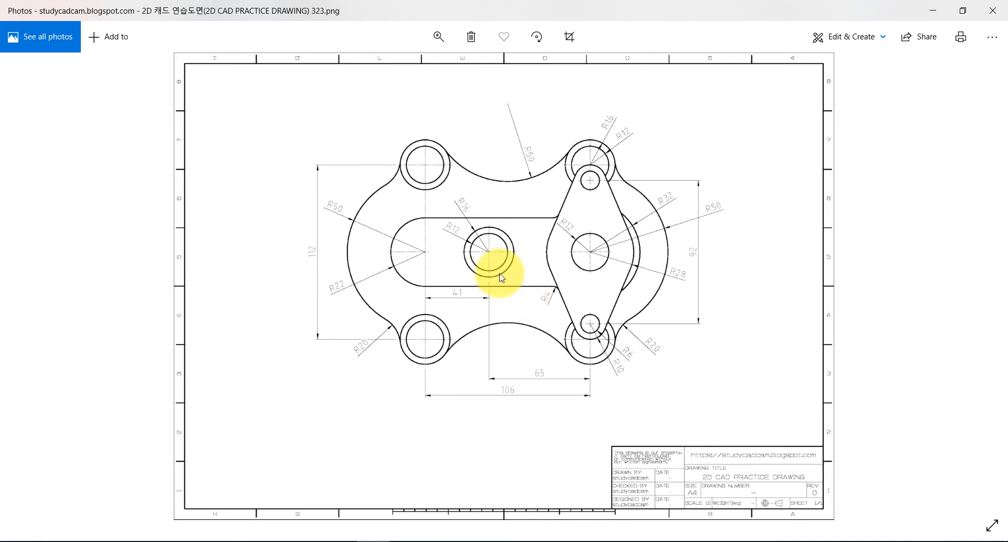
{"action": "key", "text": "alt+Tab"}
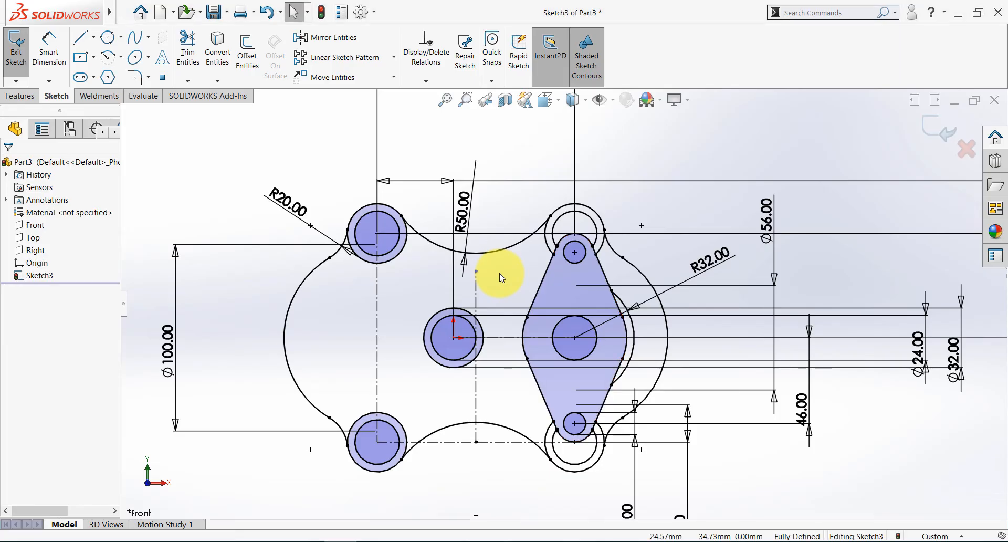
{"action": "left_click", "coordinate": [83, 80]}
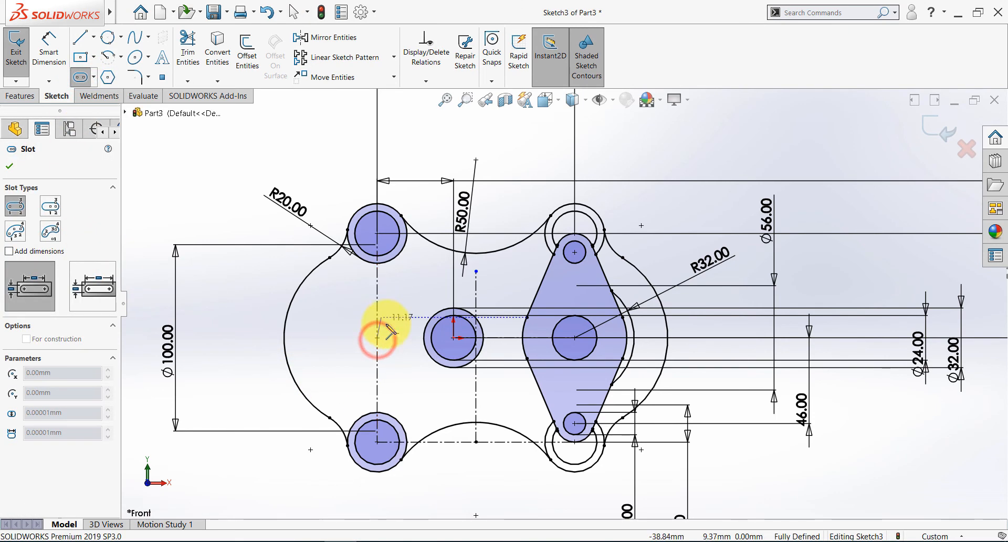
{"action": "key", "text": "alt+Tab"}
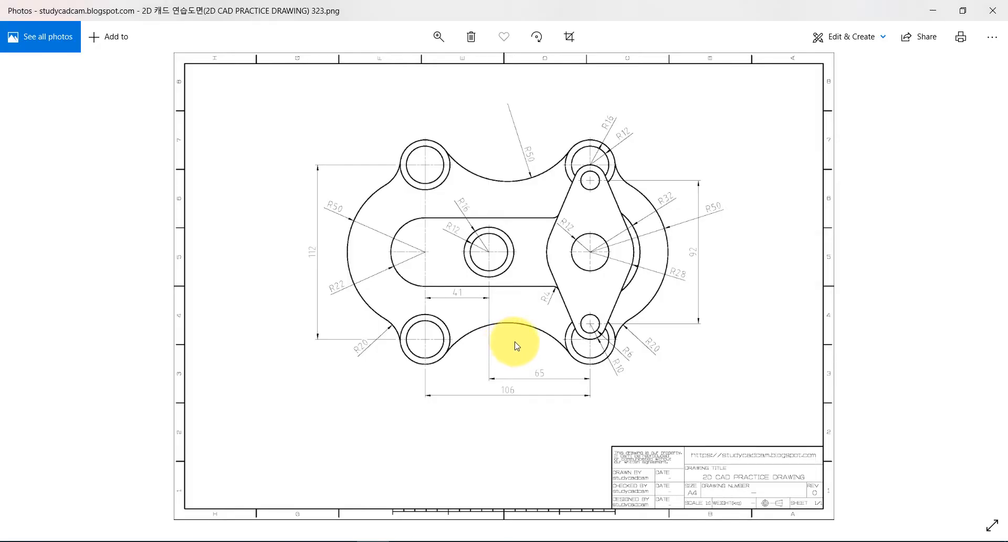
{"action": "key", "text": "alt+Tab"}
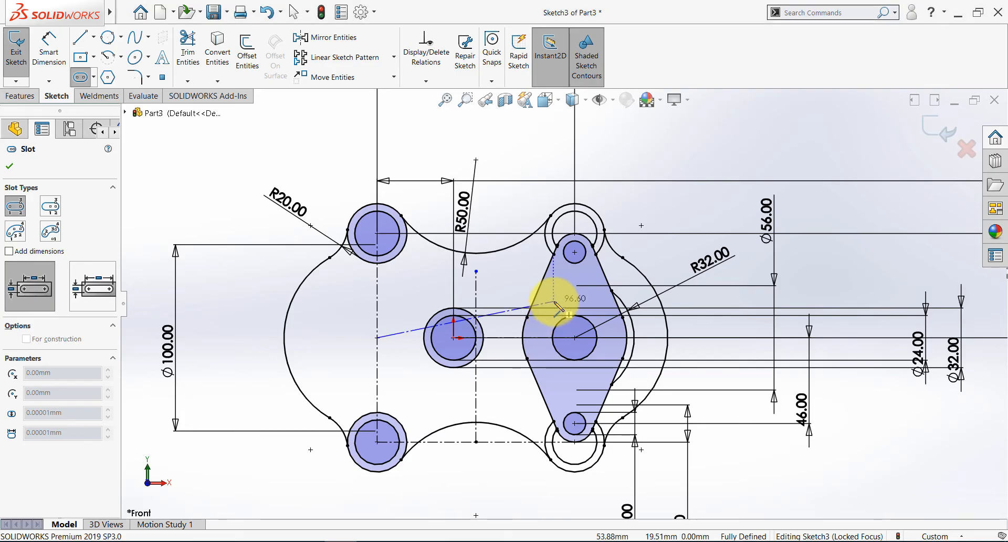
{"action": "left_click", "coordinate": [533, 338]}
{"action": "left_click", "coordinate": [526, 297]}
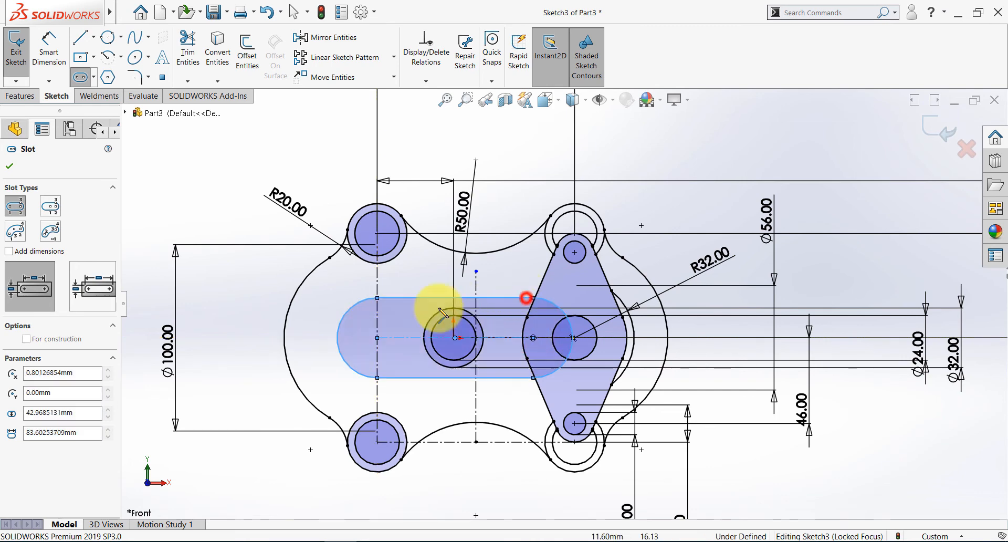
- Dimension the slot's left end arc with a radius of 22 mm and place the dimension outside the outline at the lower left
{"action": "key", "text": "Escape"}
{"action": "key", "text": "alt+Tab"}
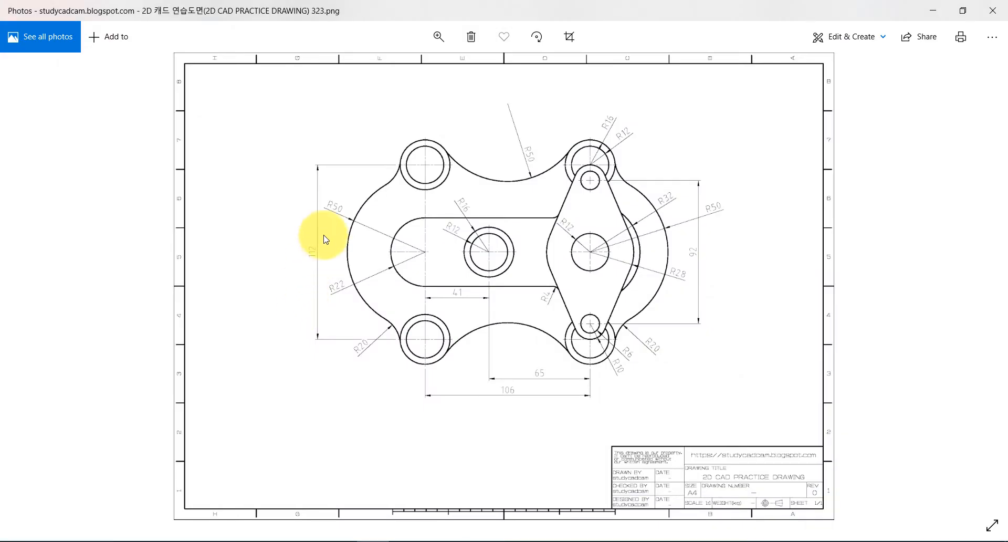
{"action": "key", "text": "alt+Tab"}
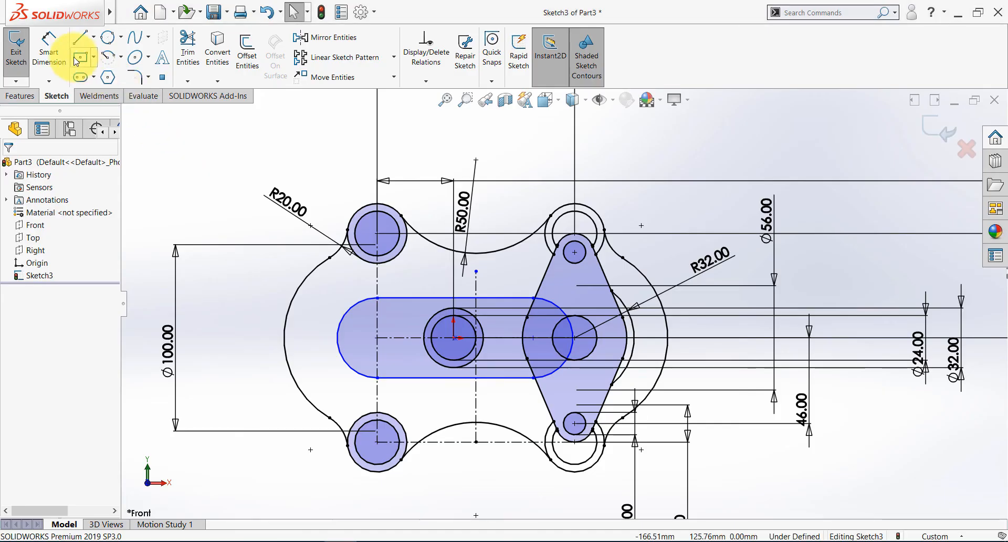
{"action": "left_click", "coordinate": [49, 50]}
{"action": "left_click", "coordinate": [340, 324]}
{"action": "left_click", "coordinate": [319, 358]}
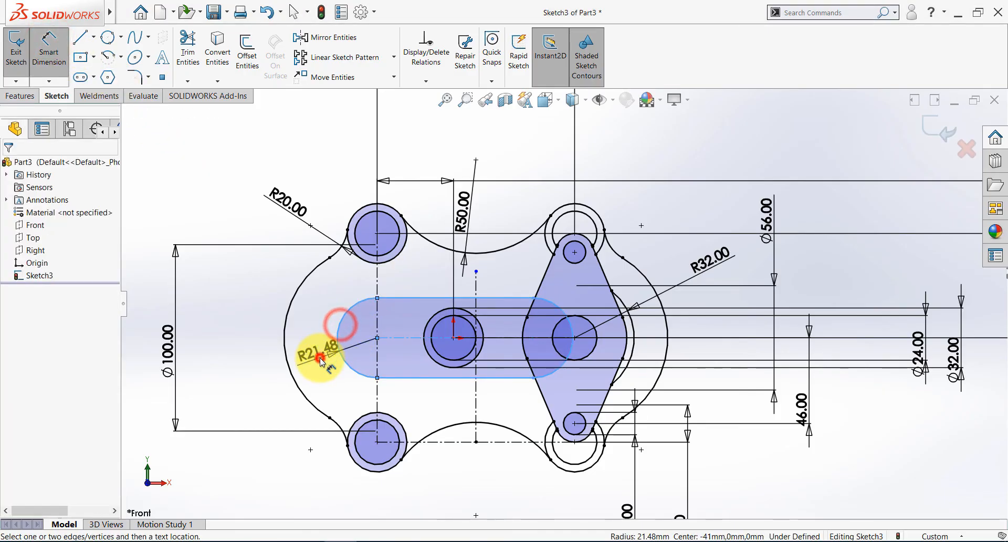
{"action": "type", "text": "20"}
{"action": "key", "text": "Return"}
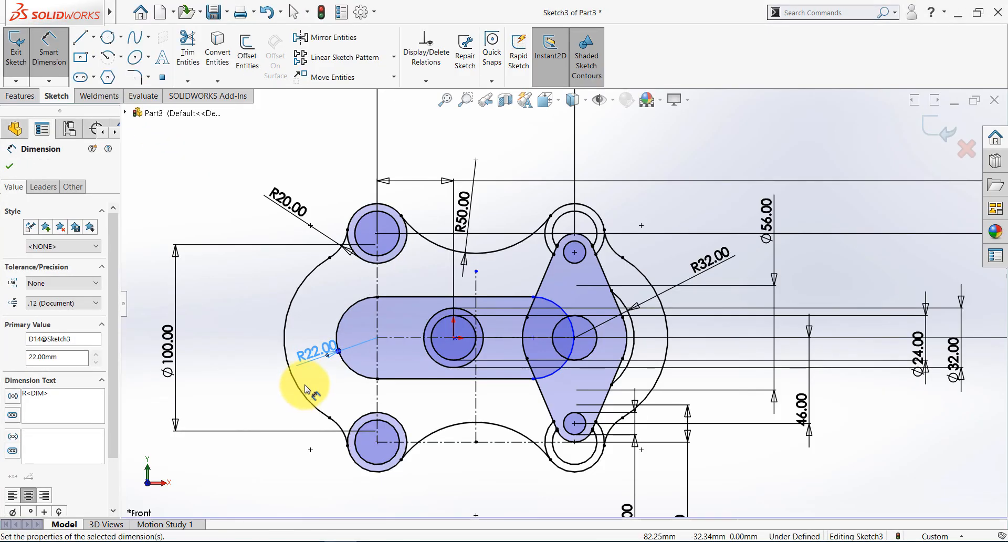
{"action": "key", "text": "Escape"}
{"action": "left_click_drag", "start_coordinate": [313, 353], "coordinate": [222, 417]}
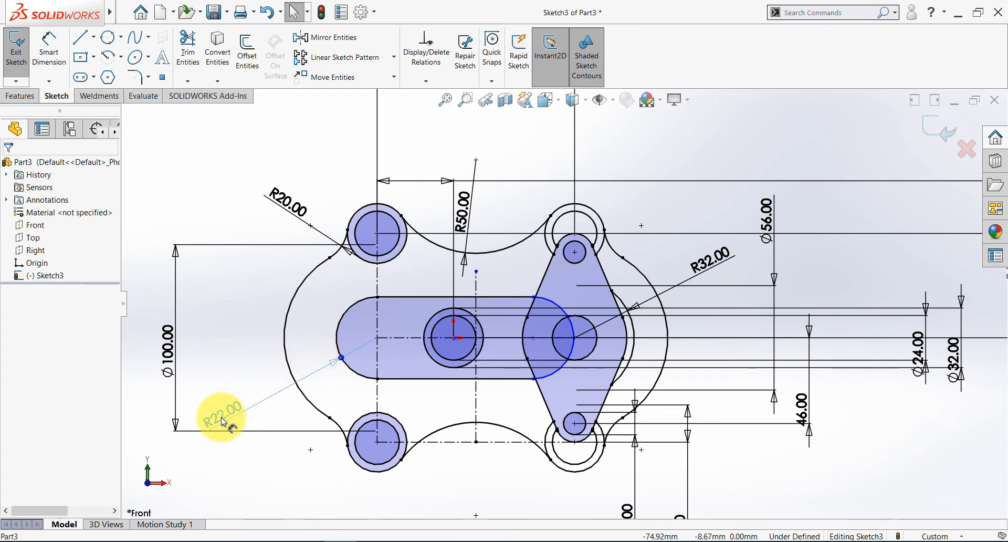
- Trim away the slot's right end arc and the lower slot edge's portion inside the diamond plate, accepting the loss of the slot entity
{"action": "key", "text": "alt+Tab"}
{"action": "key", "text": "alt+Tab"}
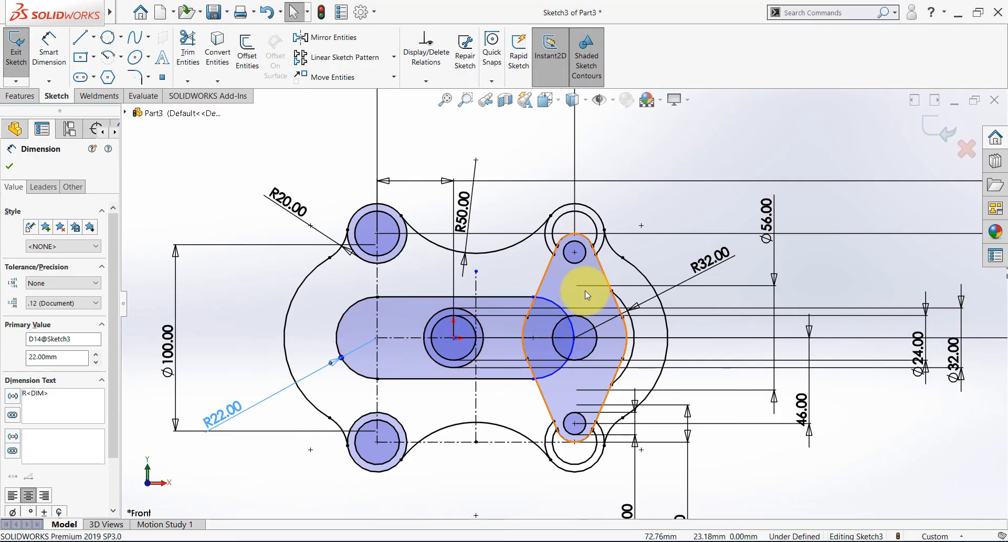
{"action": "scroll", "coordinate": [524, 236], "scroll_direction": "up", "scroll_amount": 3}
{"action": "left_click", "coordinate": [517, 225]}
{"action": "left_click_drag", "start_coordinate": [532, 260], "coordinate": [563, 260]}
{"action": "left_click", "coordinate": [510, 233]}
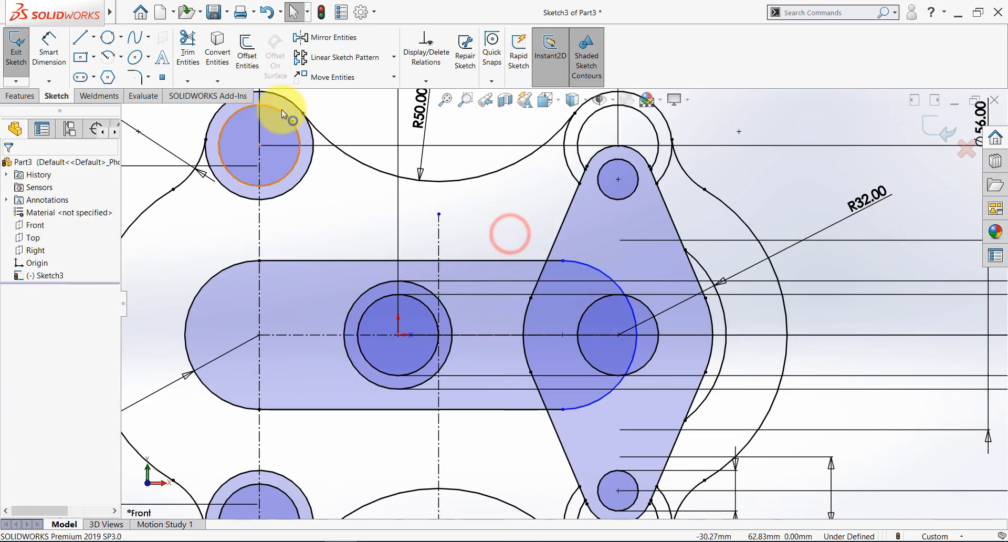
{"action": "left_click", "coordinate": [188, 50]}
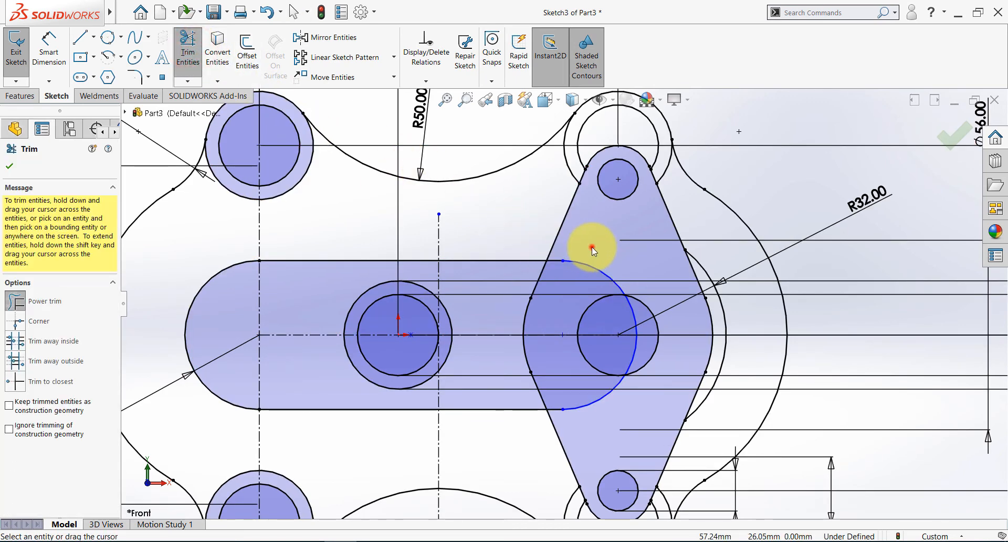
{"action": "left_click_drag", "start_coordinate": [591, 246], "coordinate": [578, 278]}
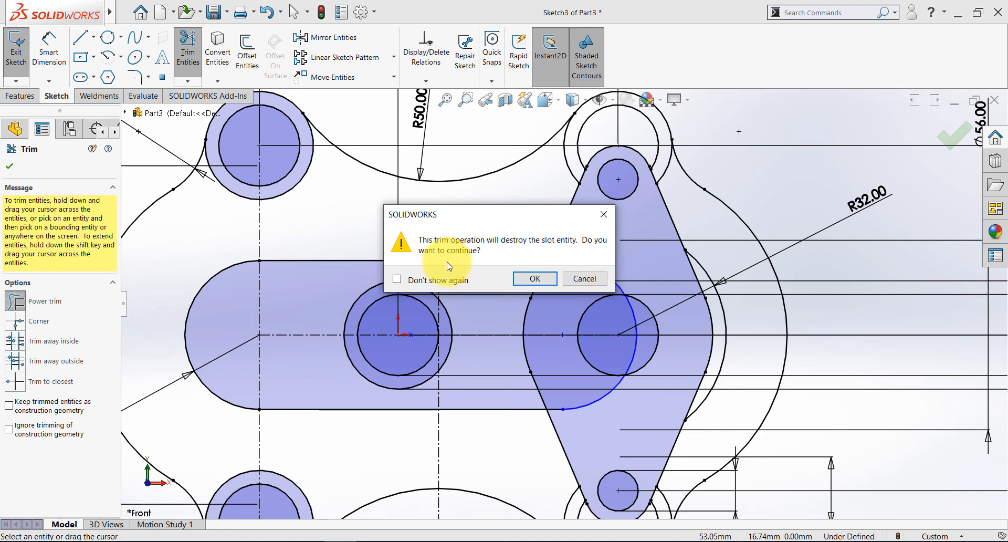
{"action": "left_click", "coordinate": [536, 278]}
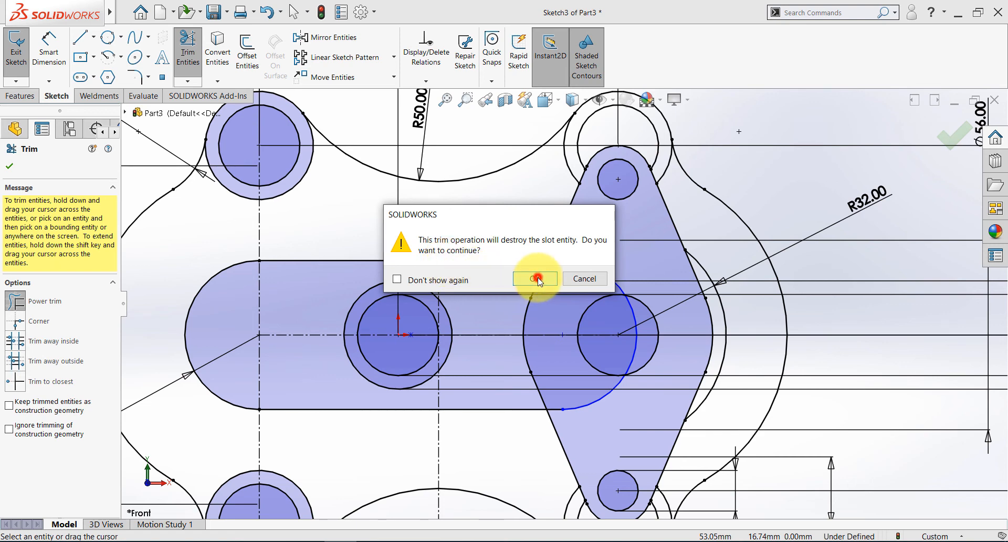
{"action": "left_click", "coordinate": [538, 279]}
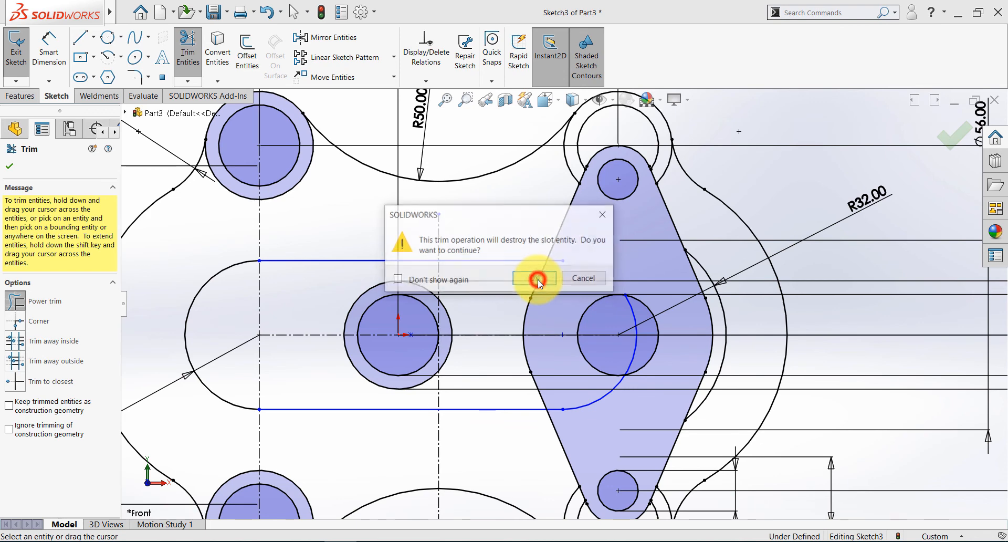
{"action": "left_click", "coordinate": [537, 280]}
{"action": "left_click", "coordinate": [538, 280]}
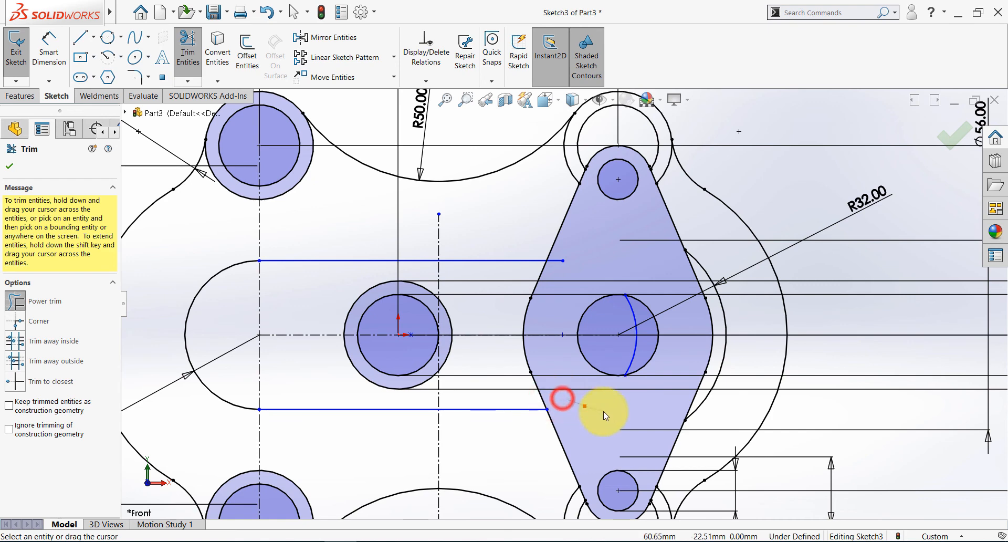
{"action": "left_click", "coordinate": [626, 354]}
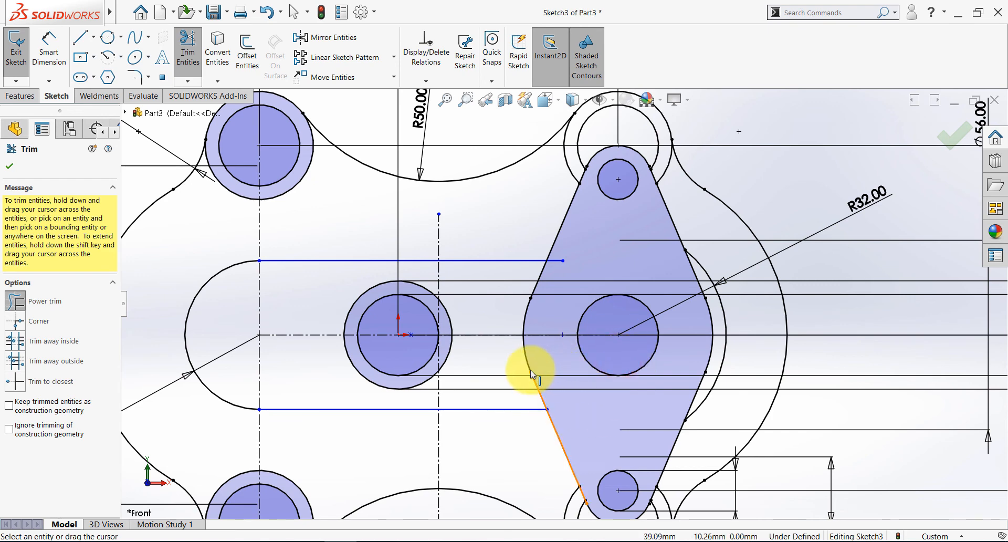
- Extend the slot's upper edge slightly farther into the diamond plate and constrain it horizontal
{"action": "key", "text": "Escape"}
{"action": "mouse_move", "coordinate": [563, 261]}
{"action": "left_mouse_down"}
{"action": "mouse_move", "coordinate": [571, 243]}
{"action": "mouse_move", "coordinate": [574, 257]}
{"action": "left_mouse_up"}
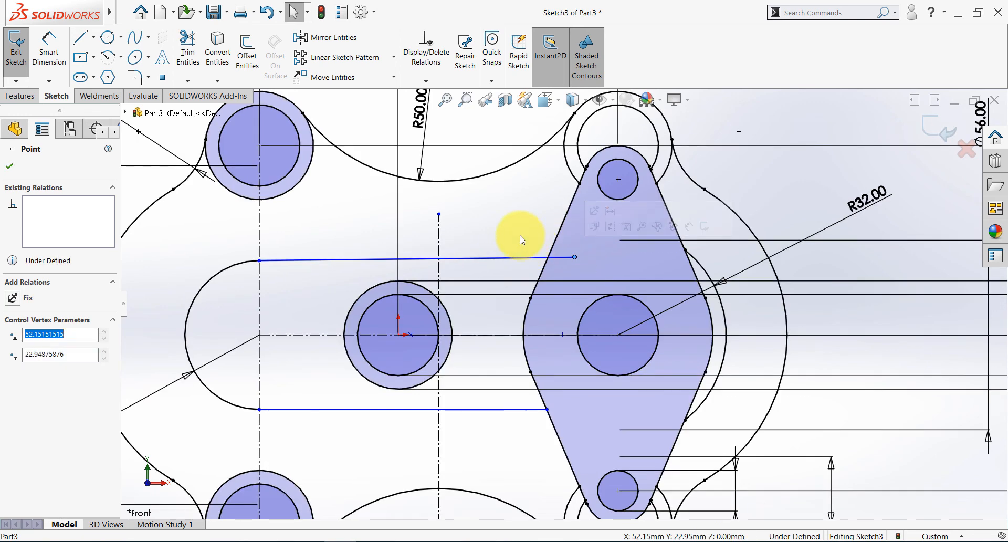
{"action": "left_click", "coordinate": [519, 236]}
{"action": "left_click", "coordinate": [498, 260]}
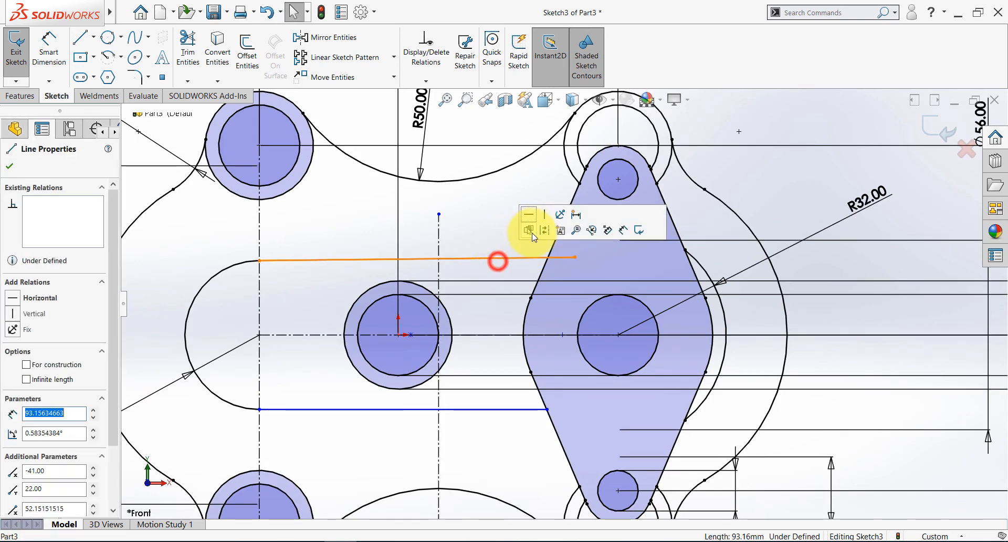
{"action": "left_click", "coordinate": [527, 217]}
{"action": "left_click", "coordinate": [479, 216]}
- Constrain the slot's upper and lower edges parallel to each other
{"action": "left_click", "coordinate": [468, 261]}
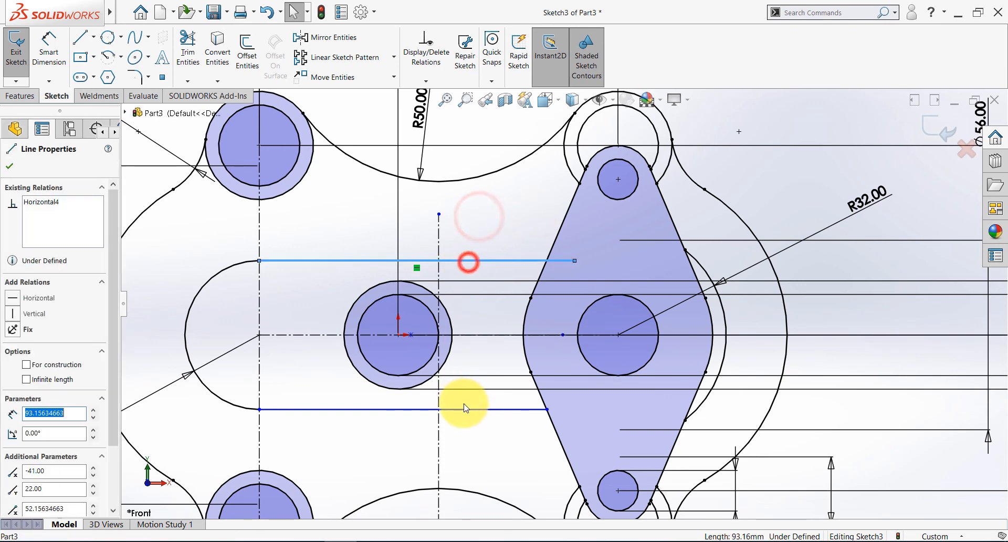
{"action": "left_click", "coordinate": [471, 409], "text": "ctrl"}
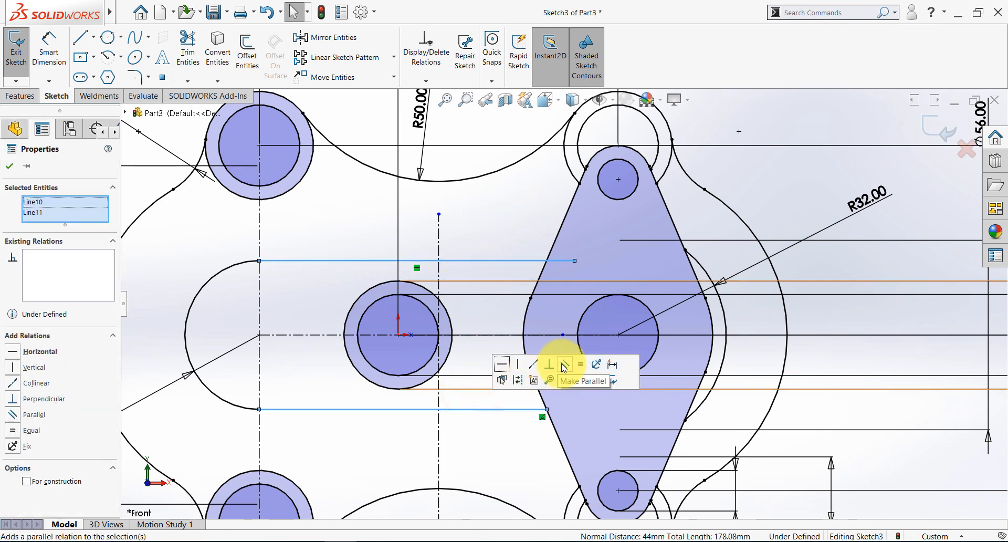
{"action": "left_click", "coordinate": [565, 364]}
{"action": "left_click", "coordinate": [504, 449]}
- Attach the left endpoints of the slot's lower and upper edges to the vertical centerline through the left holes
{"action": "left_click", "coordinate": [259, 409]}
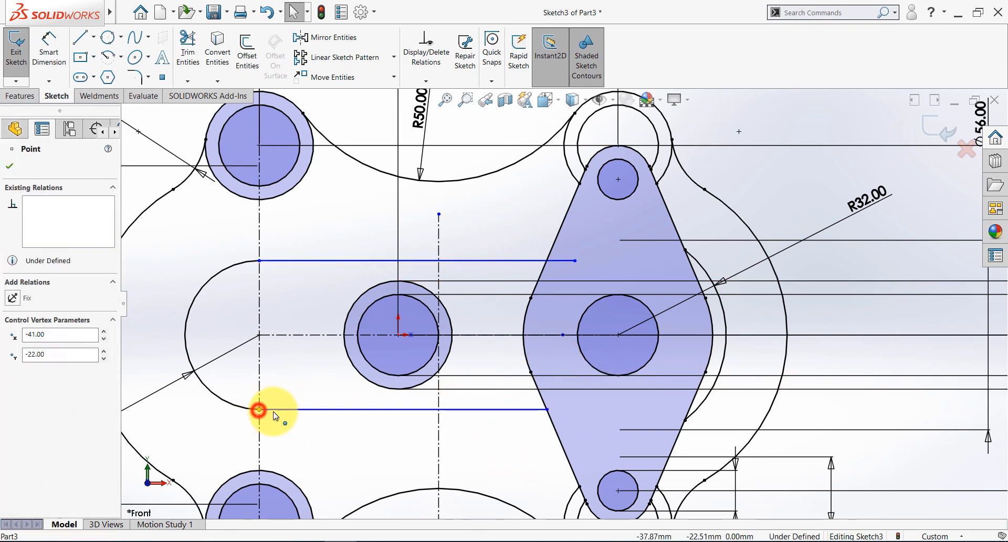
{"action": "mouse_move", "coordinate": [259, 409]}
{"action": "left_mouse_down"}
{"action": "mouse_move", "coordinate": [276, 410]}
{"action": "mouse_move", "coordinate": [260, 413]}
{"action": "left_mouse_up"}
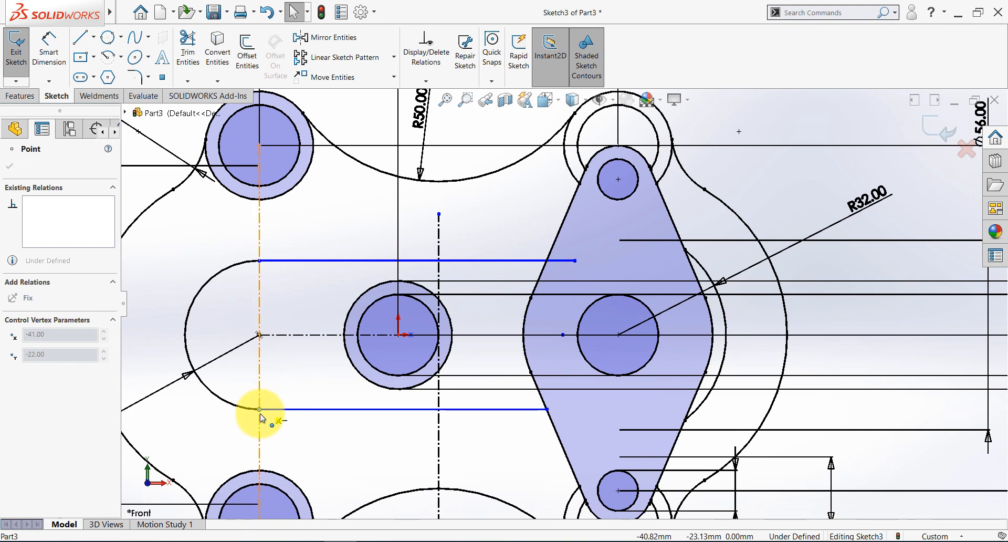
{"action": "left_click", "coordinate": [279, 433]}
{"action": "left_click", "coordinate": [260, 260]}
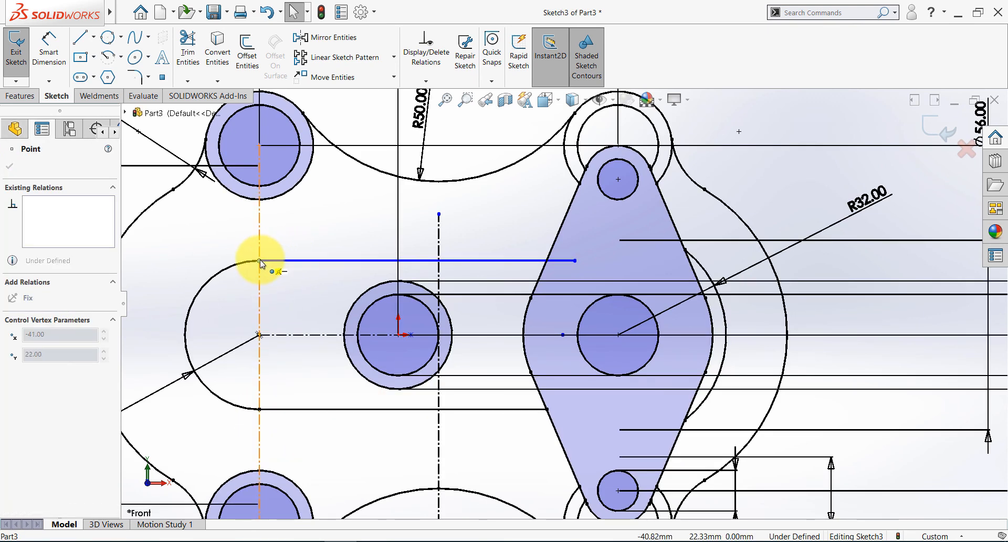
{"action": "left_click", "coordinate": [260, 260]}
{"action": "left_click", "coordinate": [287, 248]}
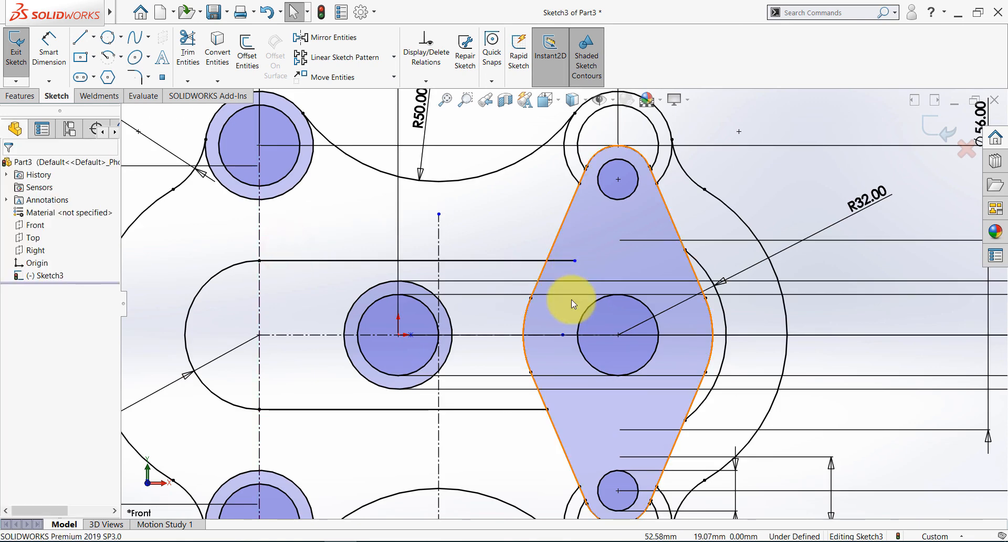
- Sketch a perimeter circle of about 4.8 mm radius below the slot, tangent to its lower edge and the diamond plate's lower-left edge
{"action": "key", "text": "alt+Tab"}
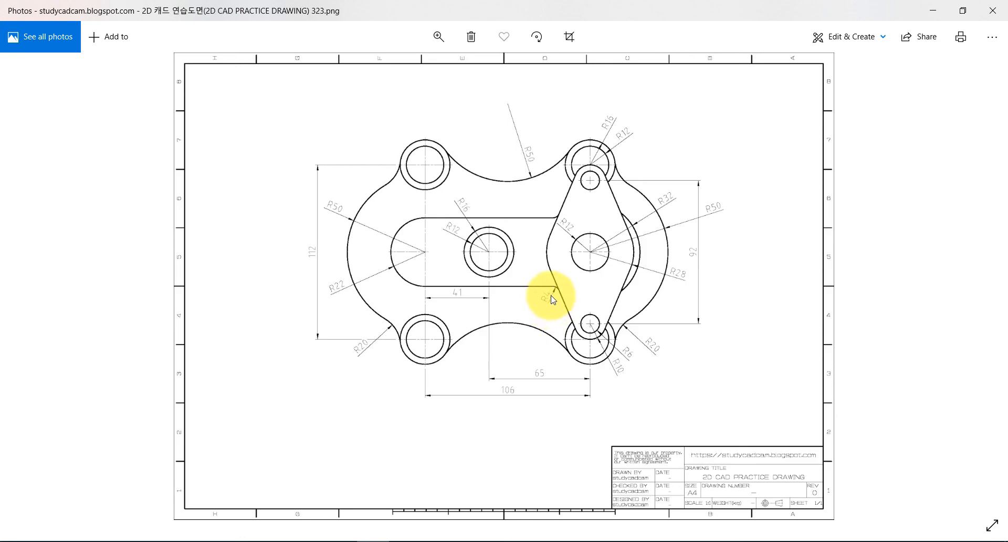
{"action": "key", "text": "alt+Tab"}
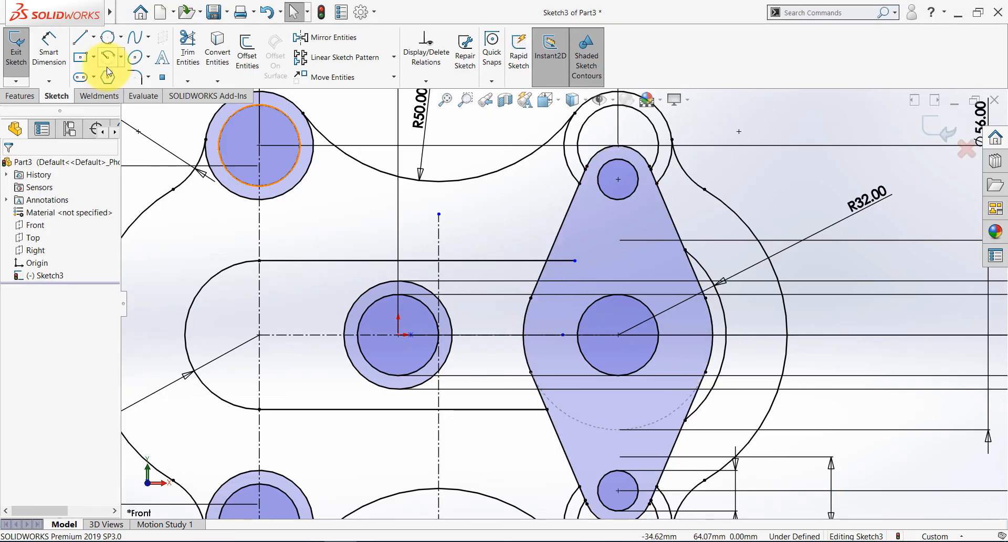
{"action": "left_click", "coordinate": [120, 57]}
{"action": "left_click", "coordinate": [121, 36]}
{"action": "left_click", "coordinate": [119, 43]}
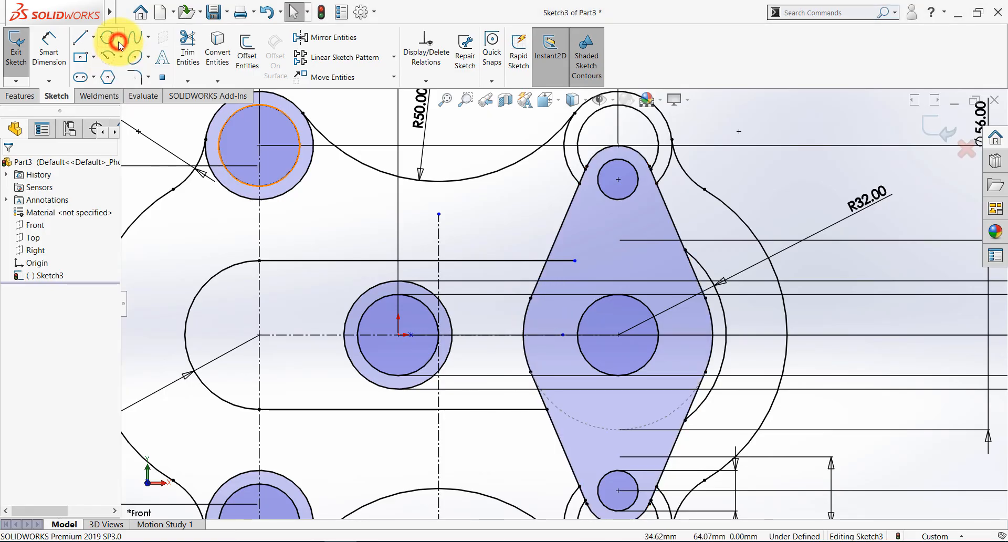
{"action": "left_click", "coordinate": [122, 39]}
{"action": "left_click", "coordinate": [142, 54]}
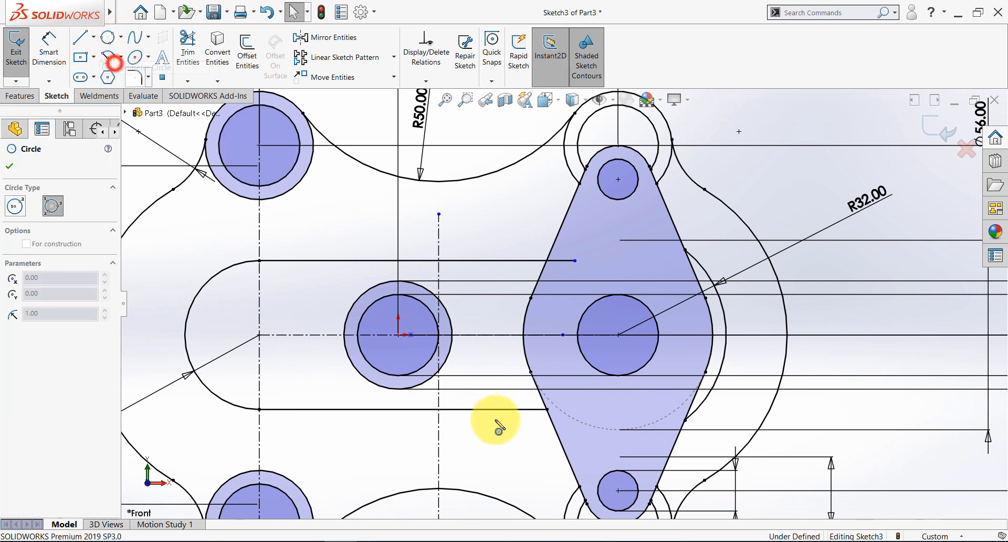
{"action": "scroll", "coordinate": [503, 420], "scroll_direction": "down", "scroll_amount": 3}
{"action": "left_click", "coordinate": [551, 374]}
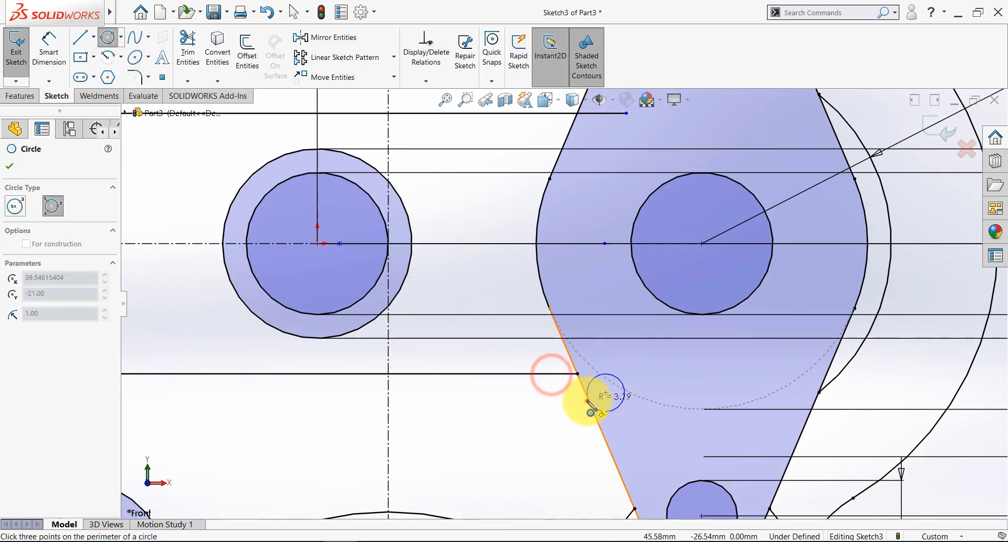
{"action": "left_click", "coordinate": [588, 401]}
{"action": "left_click", "coordinate": [532, 413]}
{"action": "key", "text": "Escape"}
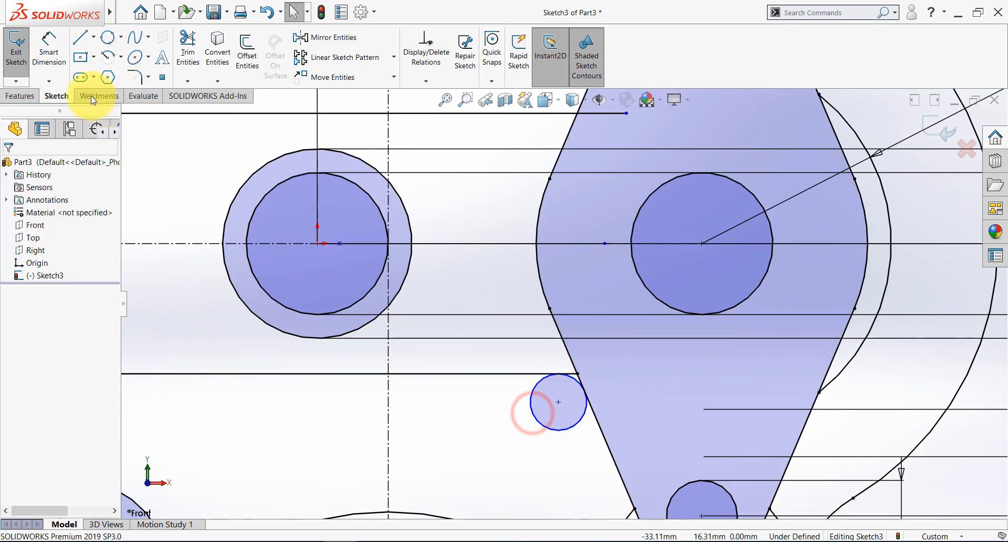
- Trim the small circle below the slot to the short corner arc between the slot's lower edge and the diamond plate
{"action": "left_click", "coordinate": [188, 43]}
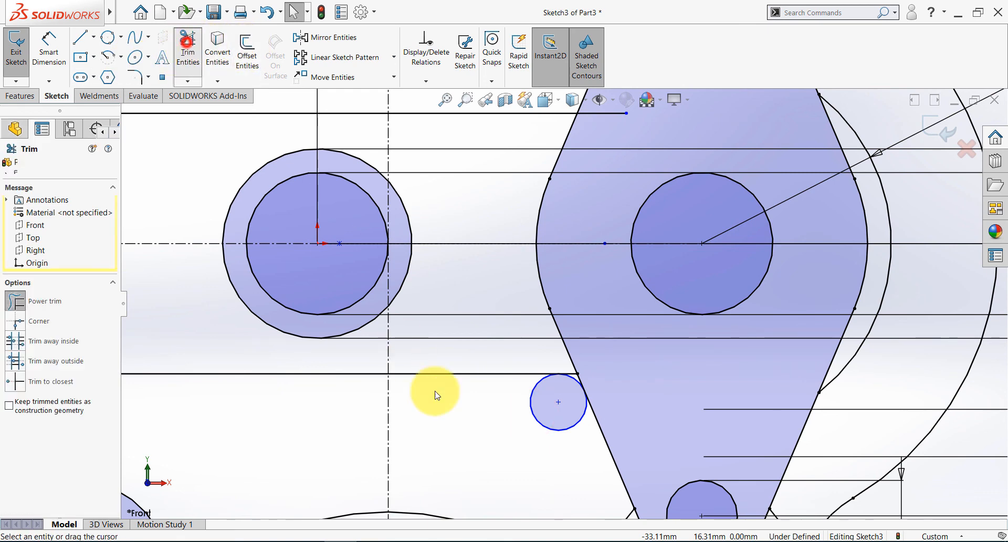
{"action": "left_click_drag", "start_coordinate": [502, 419], "coordinate": [547, 419]}
{"action": "key", "text": "Escape"}
- Dimension the corner arc between the slot's lower edge and the diamond plate with a radius of 4 mm
{"action": "left_click", "coordinate": [49, 39]}
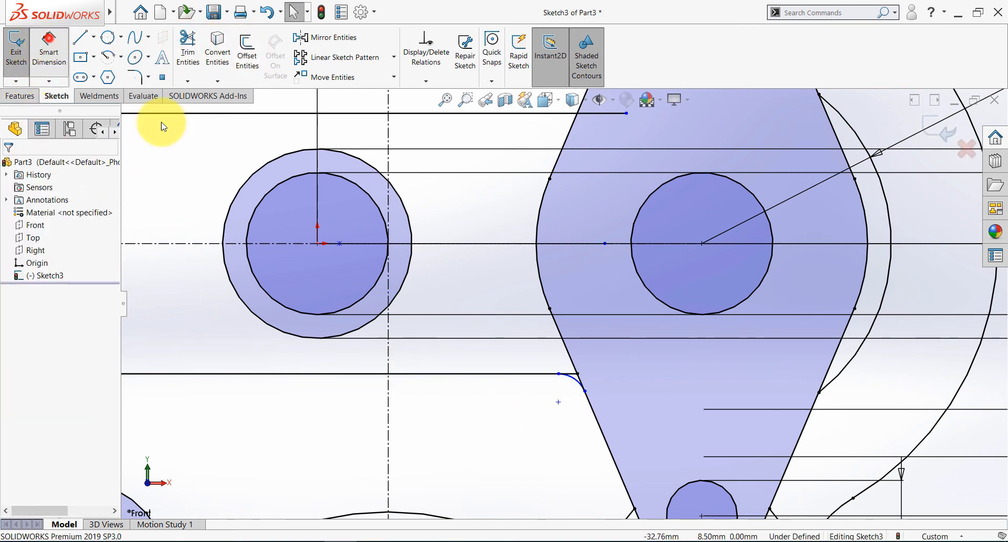
{"action": "scroll", "coordinate": [593, 417], "scroll_direction": "down", "scroll_amount": 2}
{"action": "left_click", "coordinate": [564, 357]}
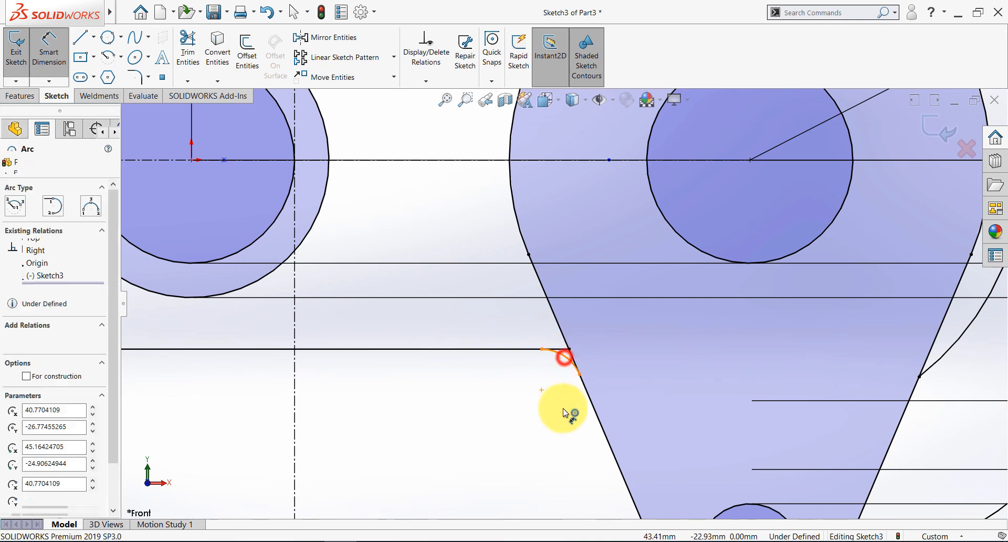
{"action": "left_click", "coordinate": [544, 412]}
{"action": "type", "text": "4.77455265mm"}
{"action": "key", "text": "Return"}
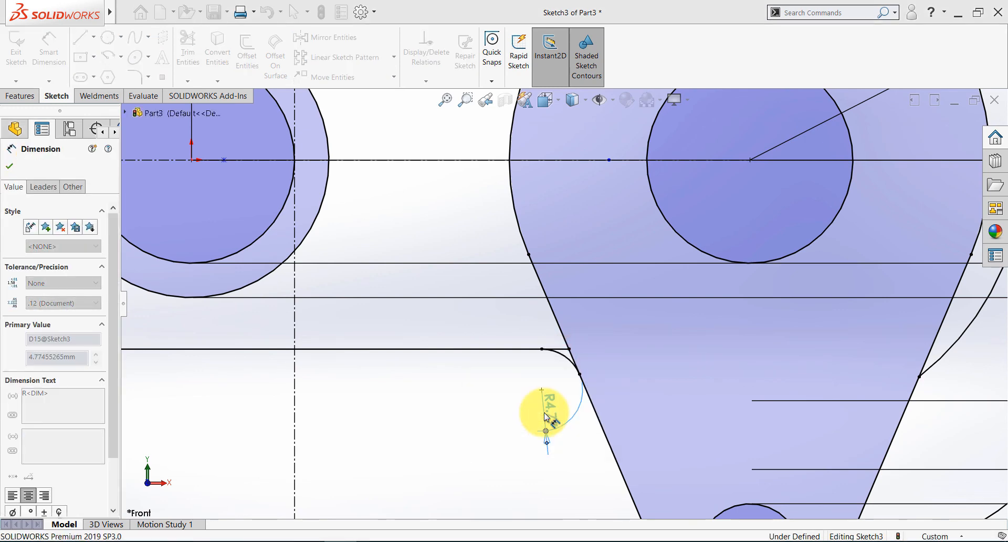
{"action": "key", "text": "Escape"}
- Check the reference drawing and trim the short stub of the slot's lower edge beyond the 4 mm corner arc
{"action": "key", "text": "alt+Tab"}
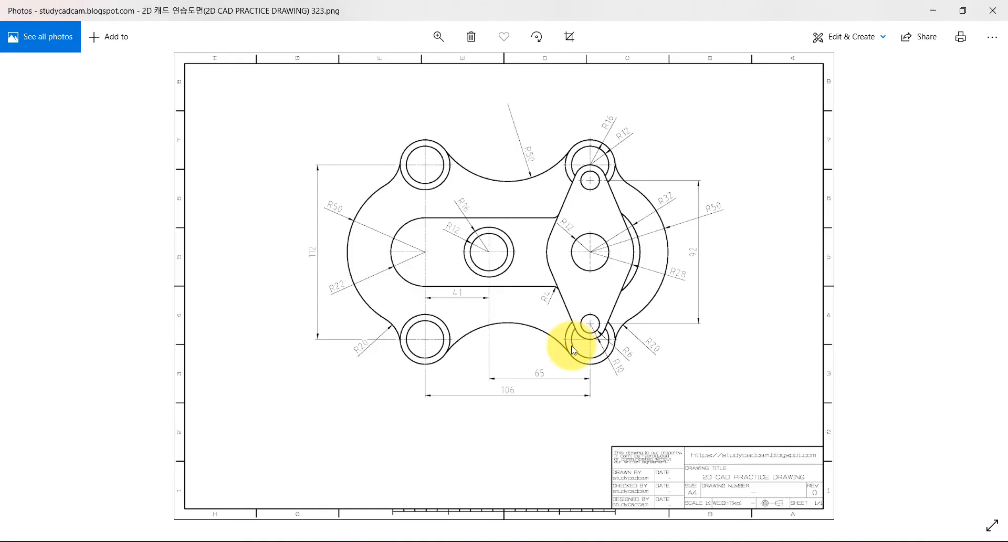
{"action": "key", "text": "alt+Tab"}
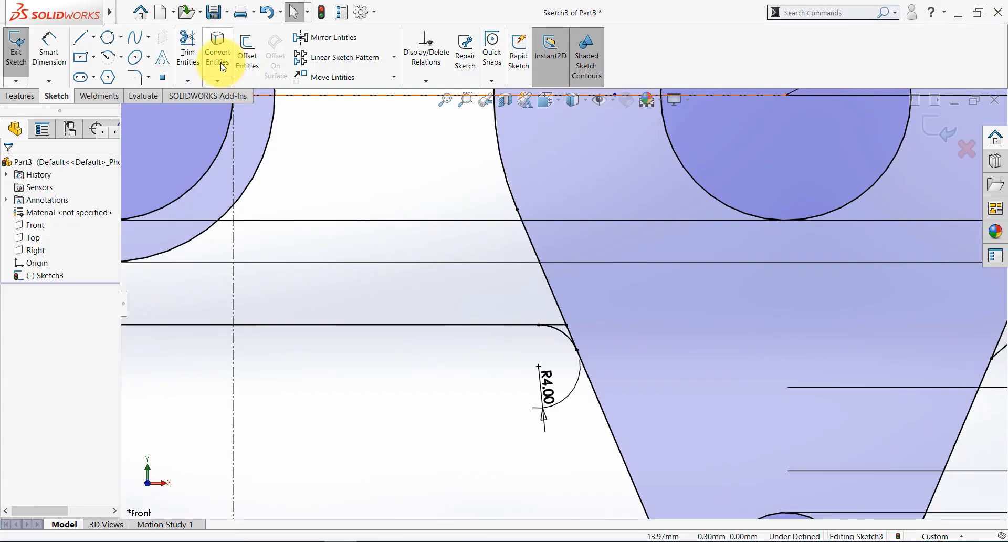
{"action": "left_click", "coordinate": [187, 42]}
{"action": "scroll", "coordinate": [488, 269], "scroll_direction": "up", "scroll_amount": 3}
{"action": "left_click", "coordinate": [614, 360]}
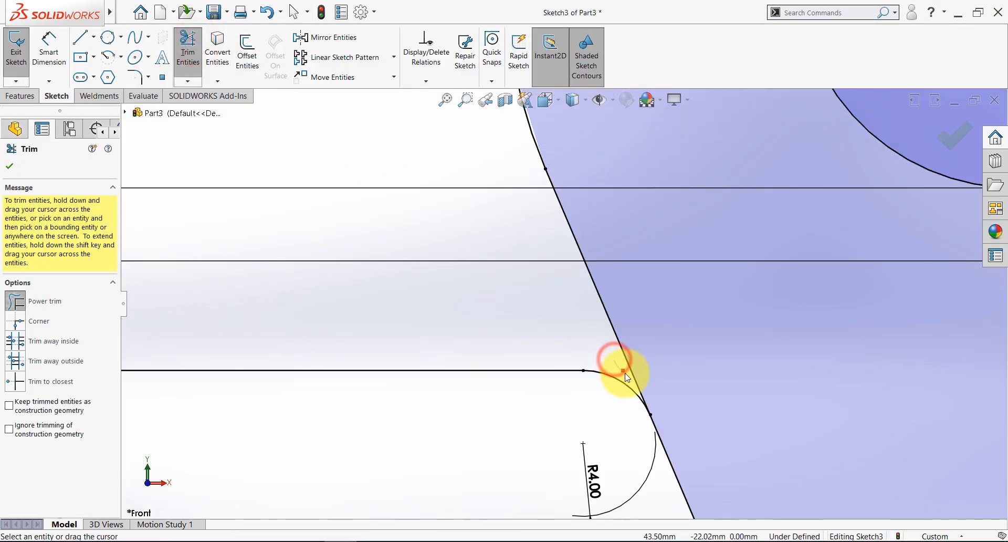
{"action": "scroll", "coordinate": [540, 394], "scroll_direction": "down", "scroll_amount": 6}
{"action": "key", "text": "Escape"}
{"action": "scroll", "coordinate": [565, 305], "scroll_direction": "down", "scroll_amount": 3}
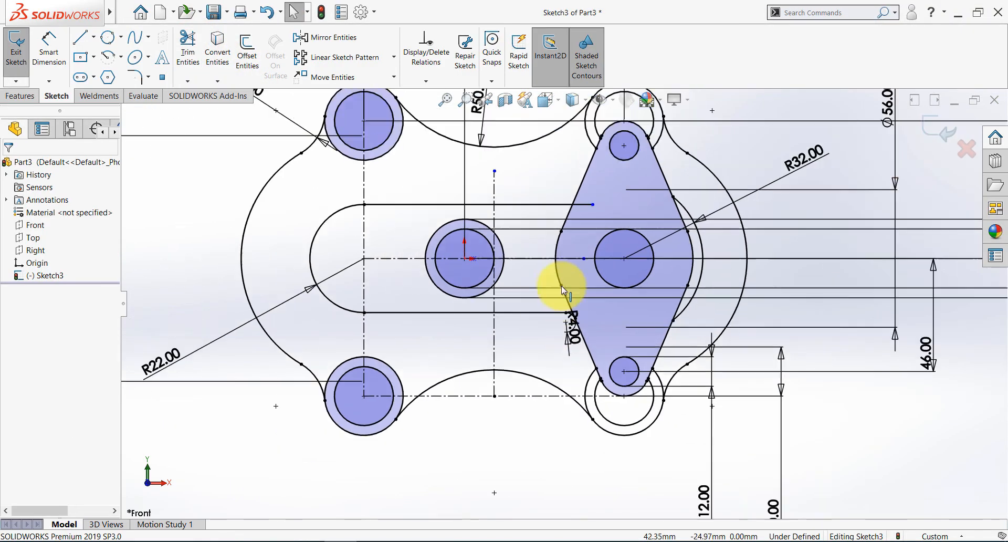
- Mirror the 4 mm corner arc beside the diamond plate to the slot's upper side, about the horizontal centerline
{"action": "scroll", "coordinate": [562, 283], "scroll_direction": "up", "scroll_amount": 3}
{"action": "left_click", "coordinate": [312, 36]}
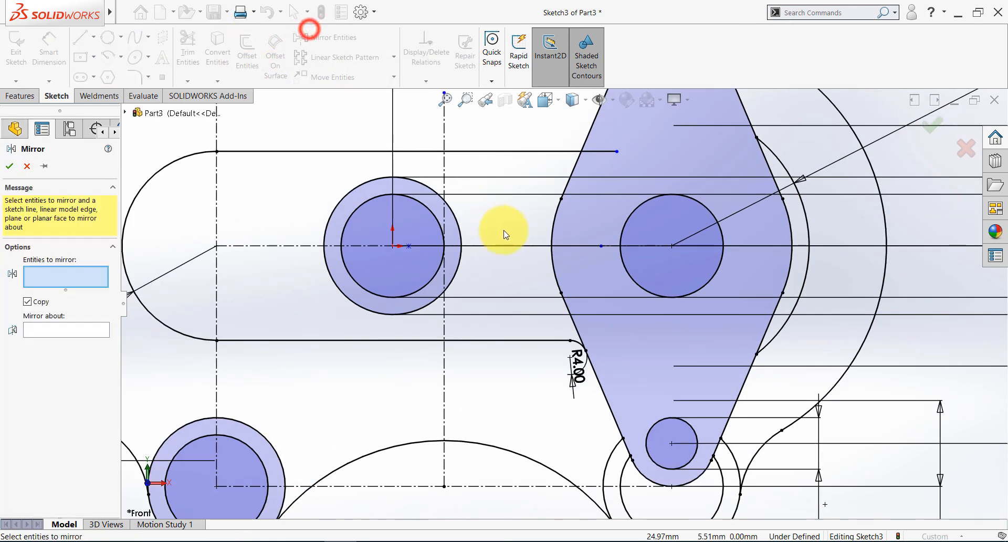
{"action": "scroll", "coordinate": [619, 359], "scroll_direction": "up", "scroll_amount": 2}
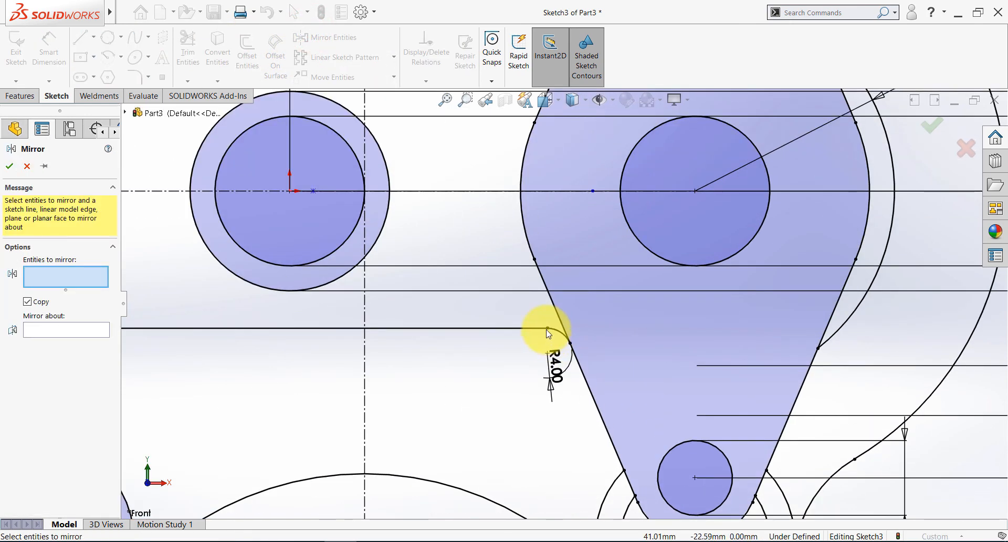
{"action": "left_click", "coordinate": [560, 334]}
{"action": "left_click", "coordinate": [48, 327]}
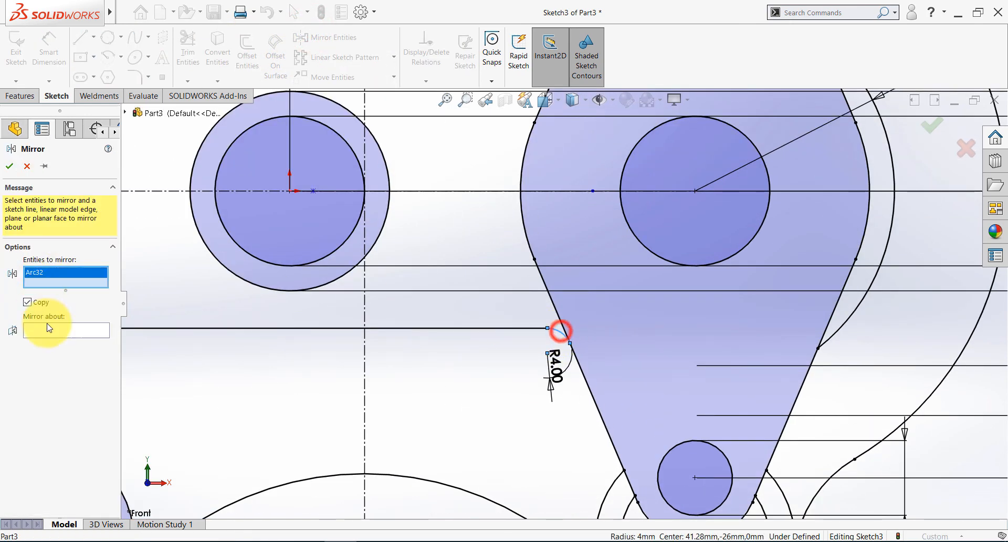
{"action": "left_click", "coordinate": [159, 191]}
{"action": "scroll", "coordinate": [562, 315], "scroll_direction": "up", "scroll_amount": 5}
{"action": "scroll", "coordinate": [629, 206], "scroll_direction": "down", "scroll_amount": 3}
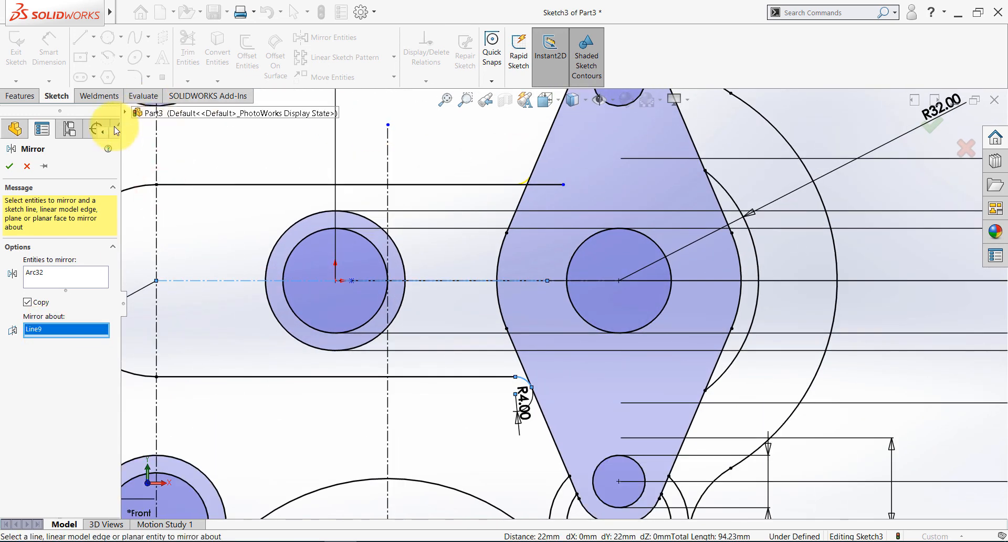
{"action": "left_click", "coordinate": [7, 167]}
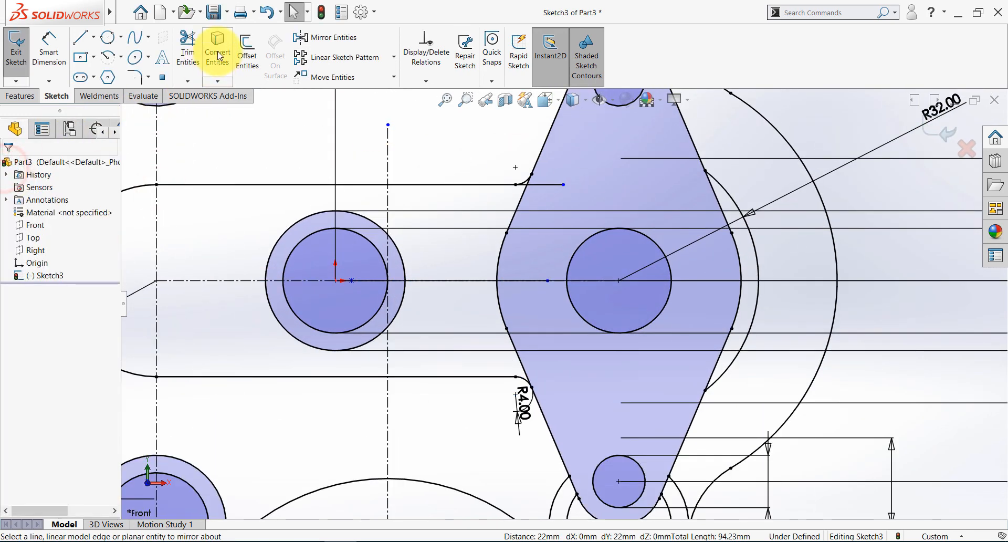
- Shorten the slot's upper edge so that it ends at the start of the mirrored corner arc
{"action": "scroll", "coordinate": [504, 184], "scroll_direction": "down", "scroll_amount": 4}
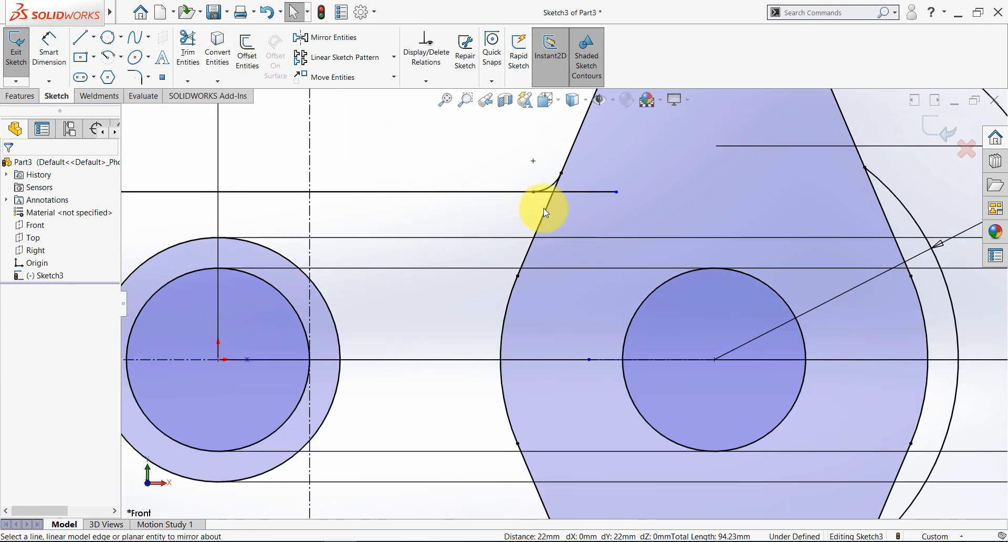
{"action": "left_click_drag", "start_coordinate": [613, 190], "coordinate": [533, 194]}
{"action": "left_click", "coordinate": [452, 160]}
{"action": "scroll", "coordinate": [609, 239], "scroll_direction": "up", "scroll_amount": 8}
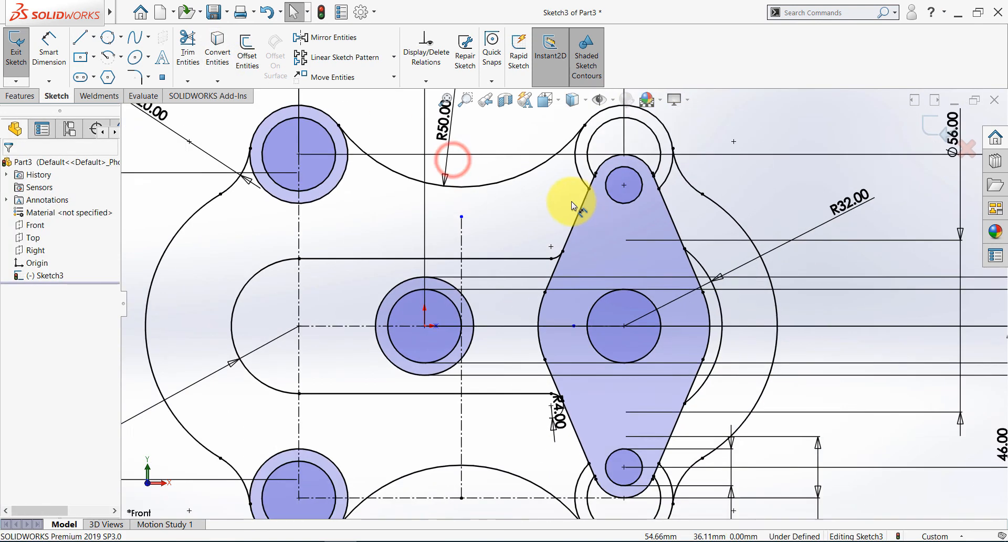
- Hide the sketch dimensions and fit the whole sketch in the view
{"action": "left_click", "coordinate": [608, 100]}
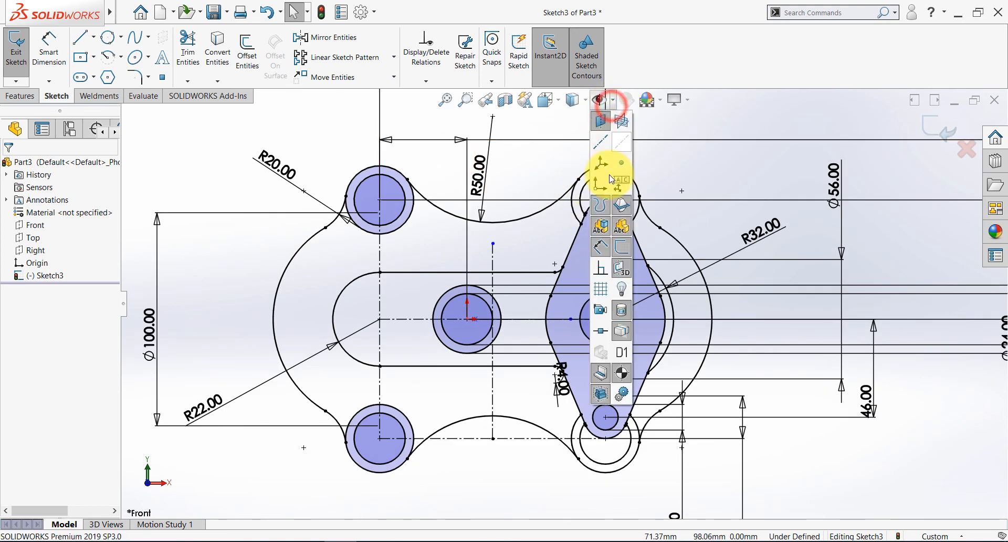
{"action": "left_click", "coordinate": [607, 241]}
{"action": "left_click", "coordinate": [185, 215]}
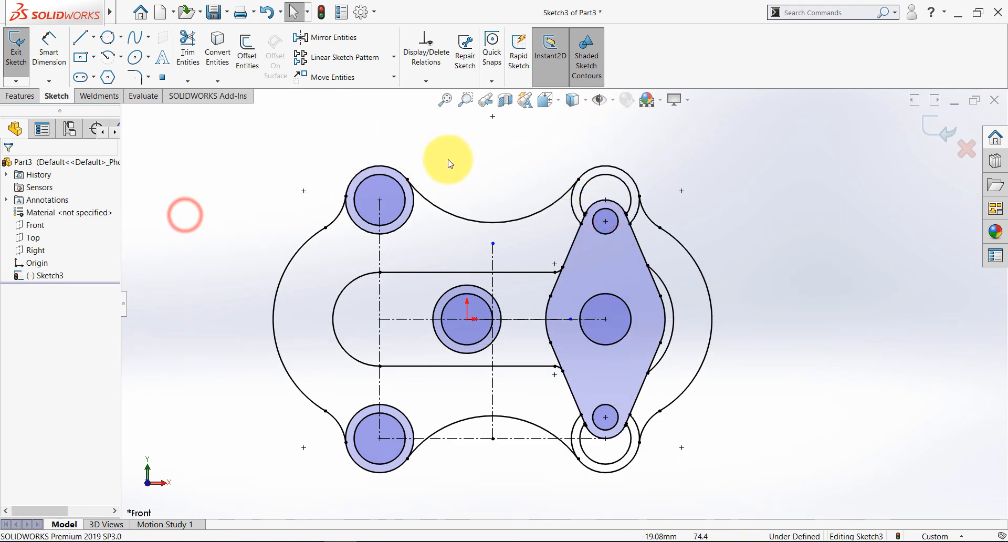
{"action": "key", "text": "f"}
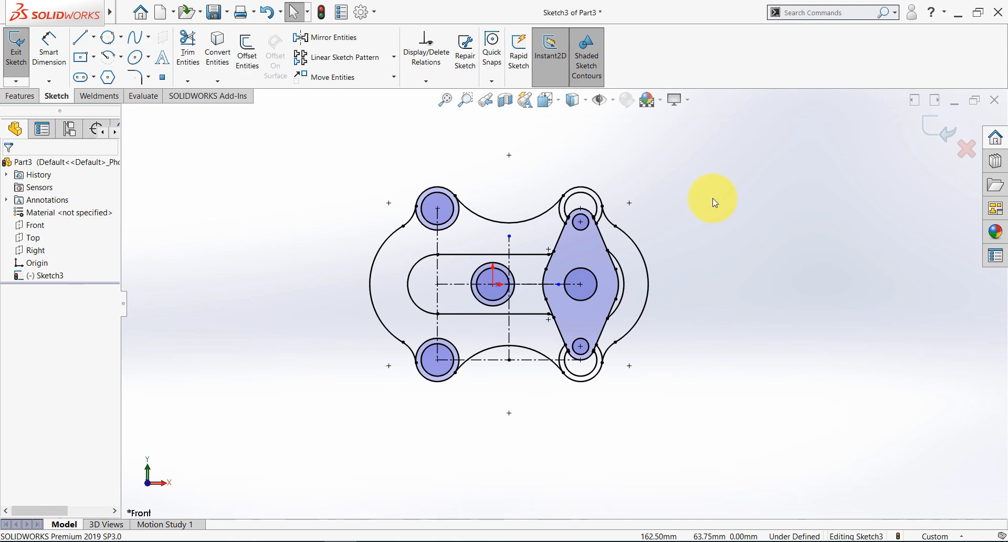
{"action": "scroll", "coordinate": [440, 244], "scroll_direction": "down", "scroll_amount": 5}
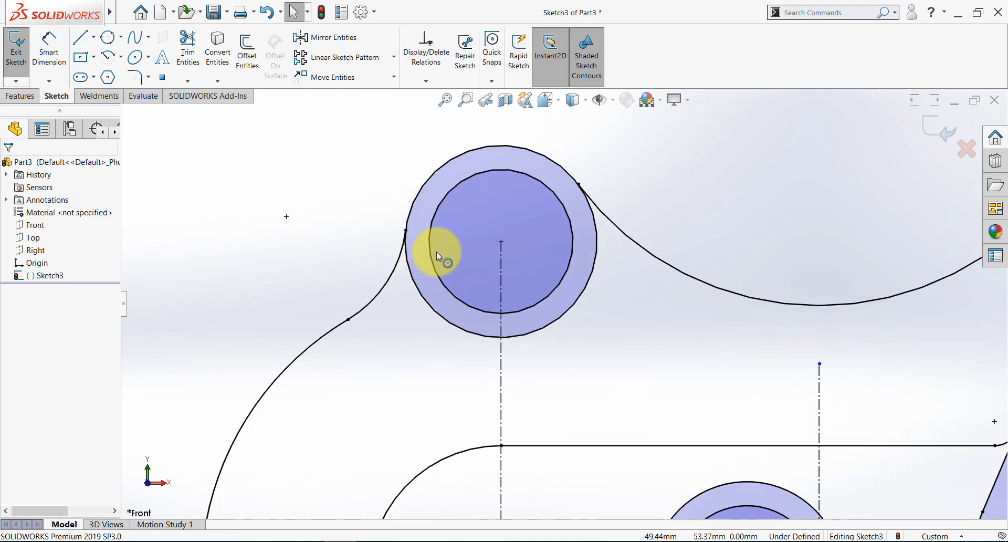
{"action": "scroll", "coordinate": [436, 251], "scroll_direction": "up", "scroll_amount": 5}
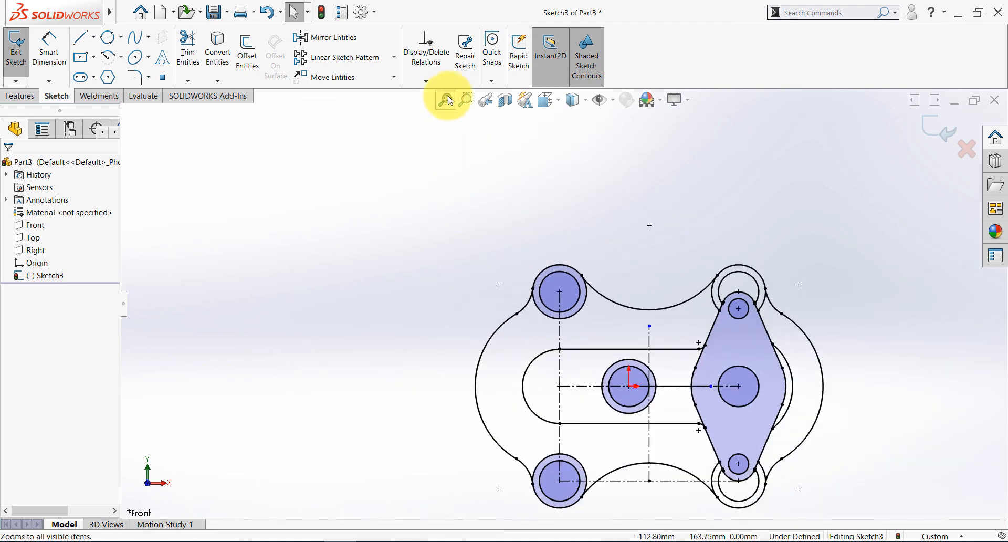
{"action": "left_click", "coordinate": [445, 100]}
- Show the sketch dimensions and the sketch relations, and fit the whole sketch in the view
{"action": "left_click", "coordinate": [617, 103]}
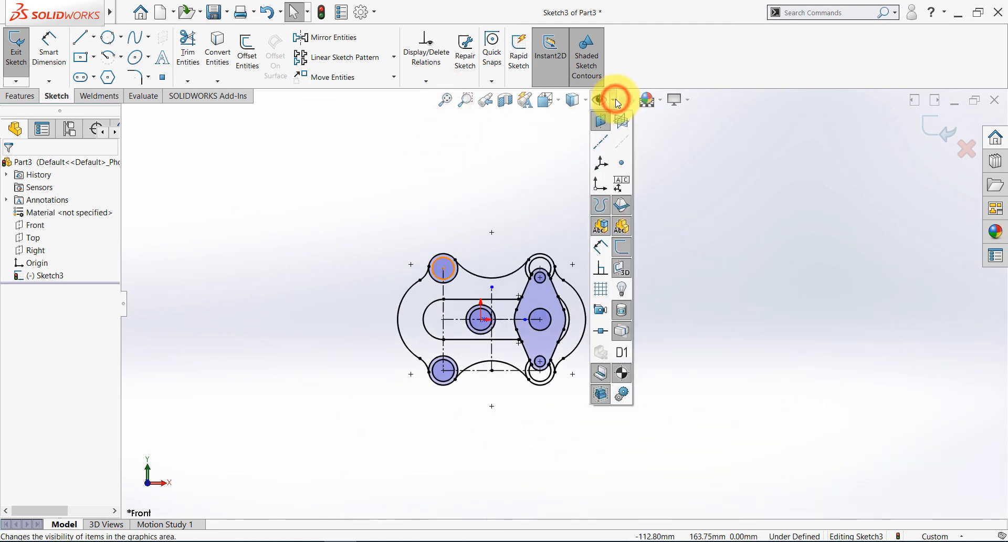
{"action": "left_click", "coordinate": [600, 246]}
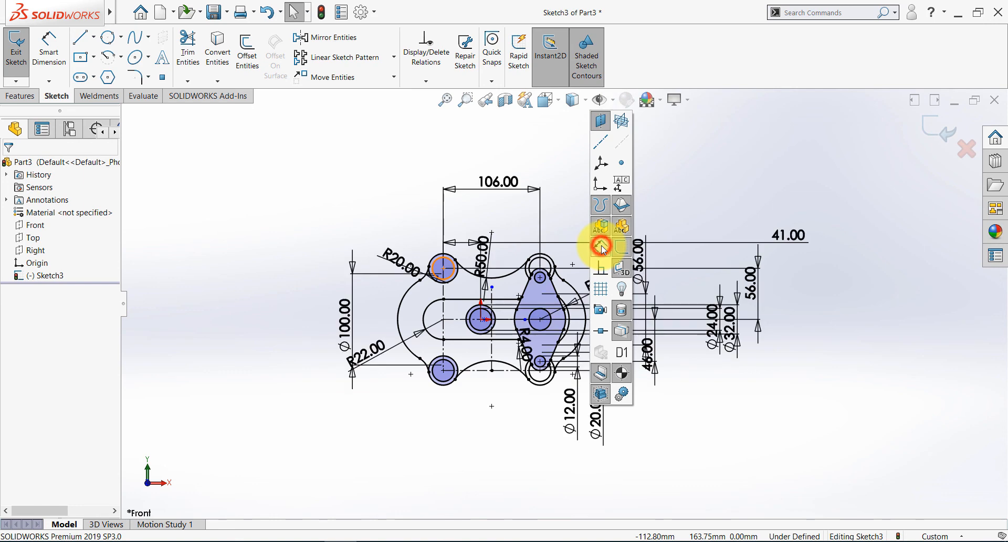
{"action": "left_click", "coordinate": [601, 268]}
{"action": "left_click", "coordinate": [508, 157]}
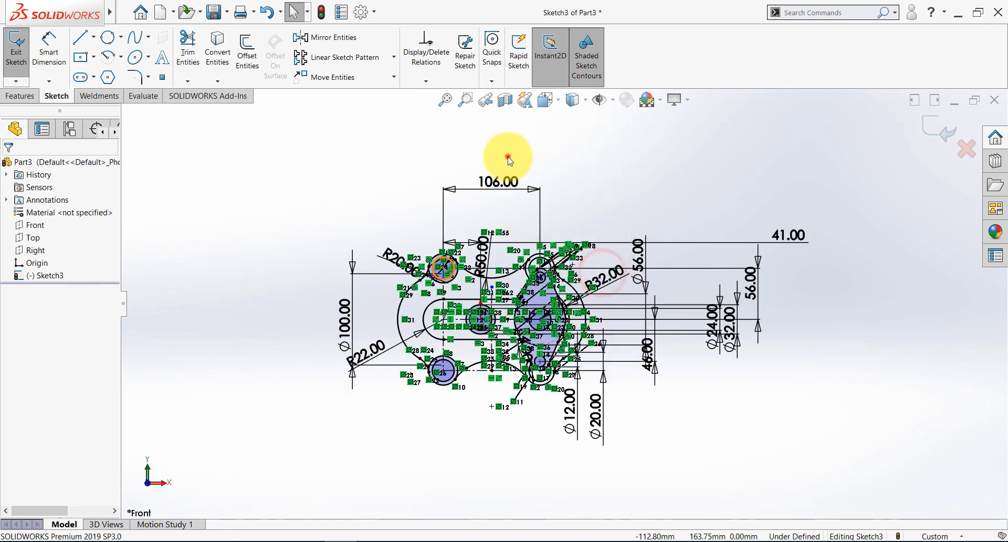
{"action": "left_click", "coordinate": [446, 99]}
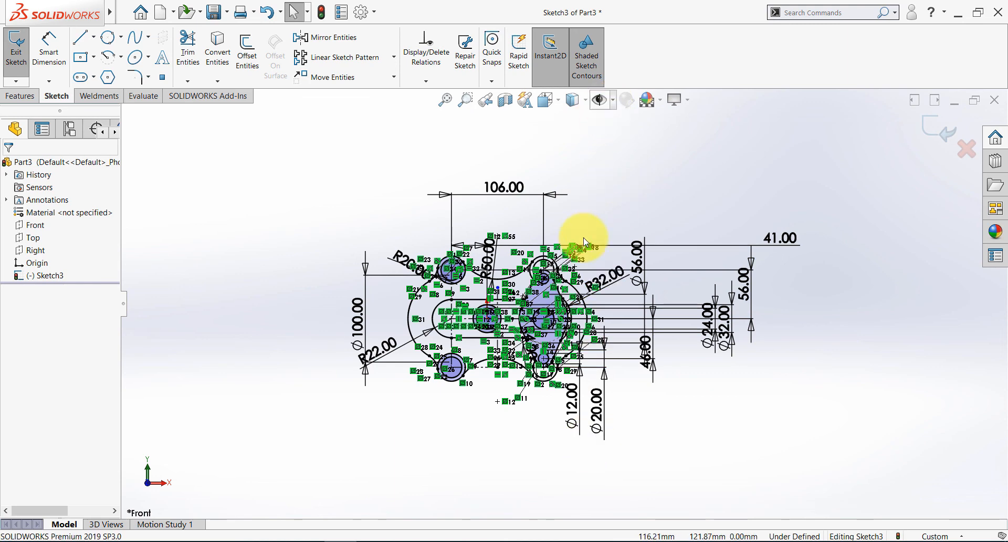
- Hide both the sketch dimensions and the sketch relations, leaving only the geometry fitted in the view
{"action": "left_click", "coordinate": [612, 100]}
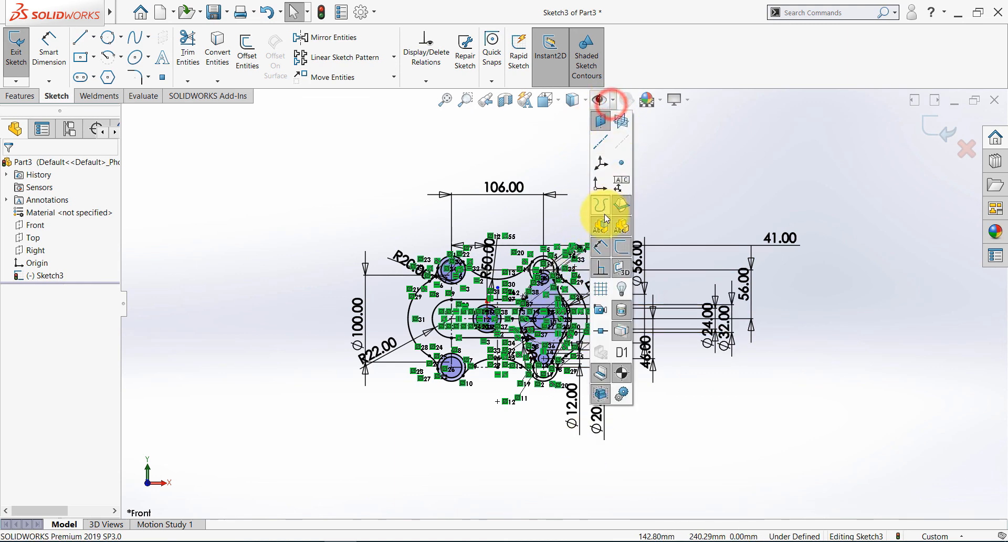
{"action": "left_click", "coordinate": [601, 250]}
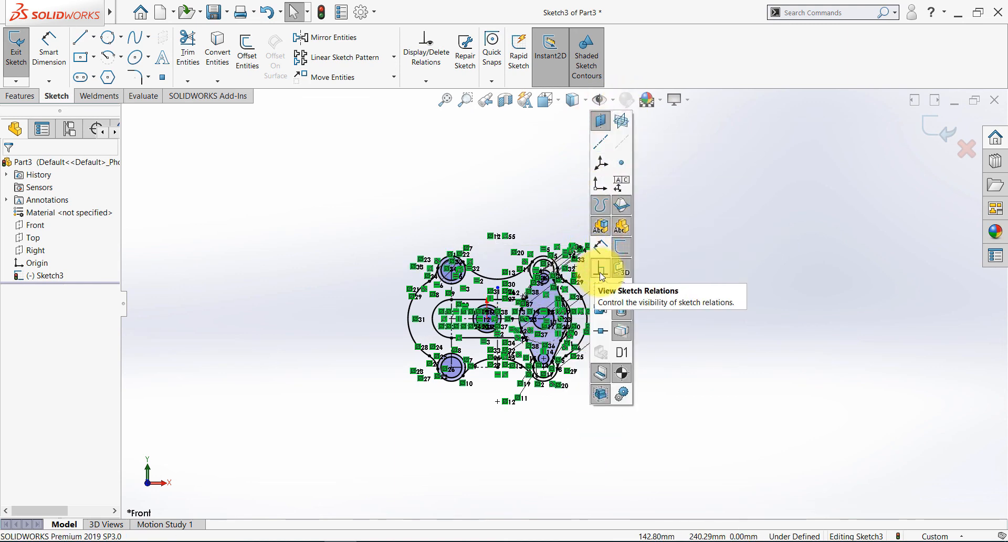
{"action": "left_click", "coordinate": [601, 267]}
{"action": "left_click", "coordinate": [324, 252]}
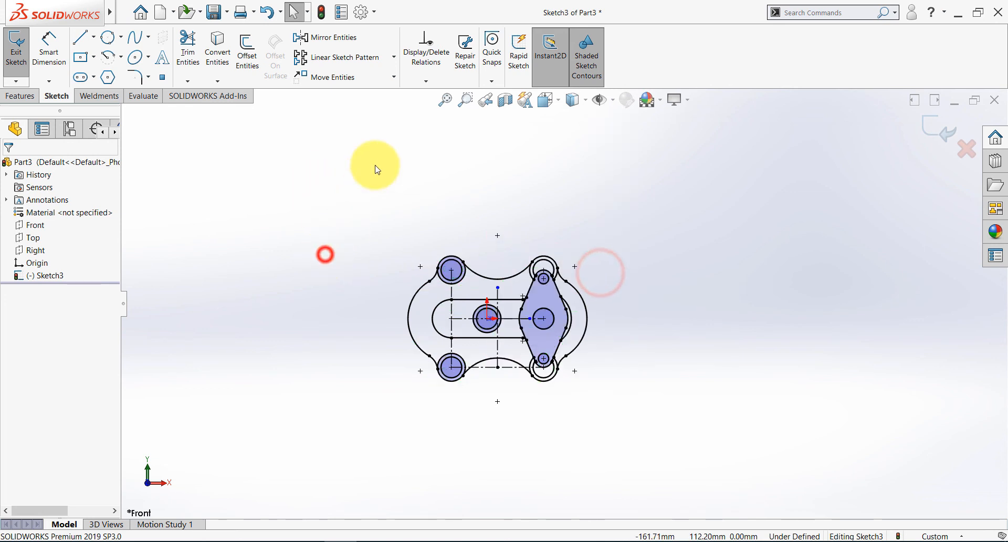
{"action": "left_click", "coordinate": [444, 100]}
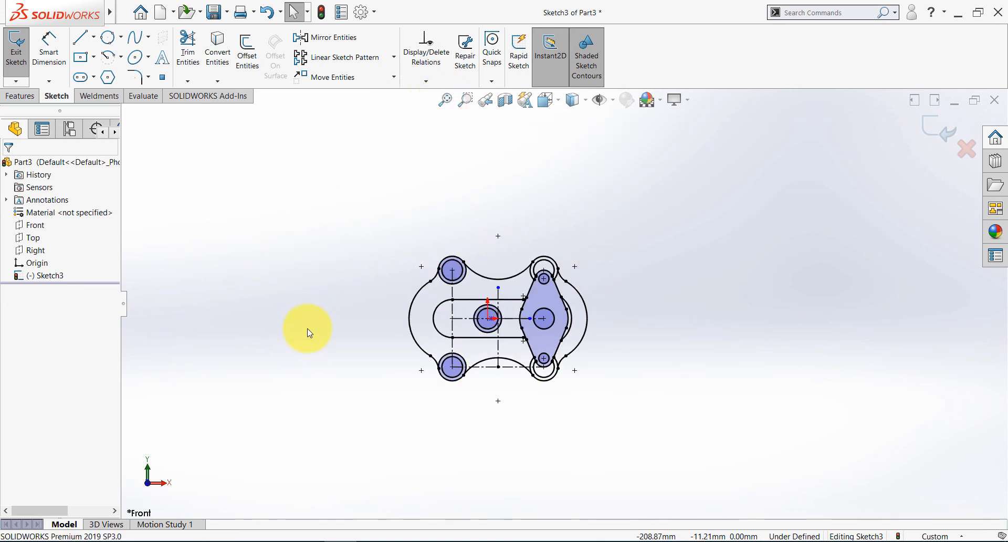